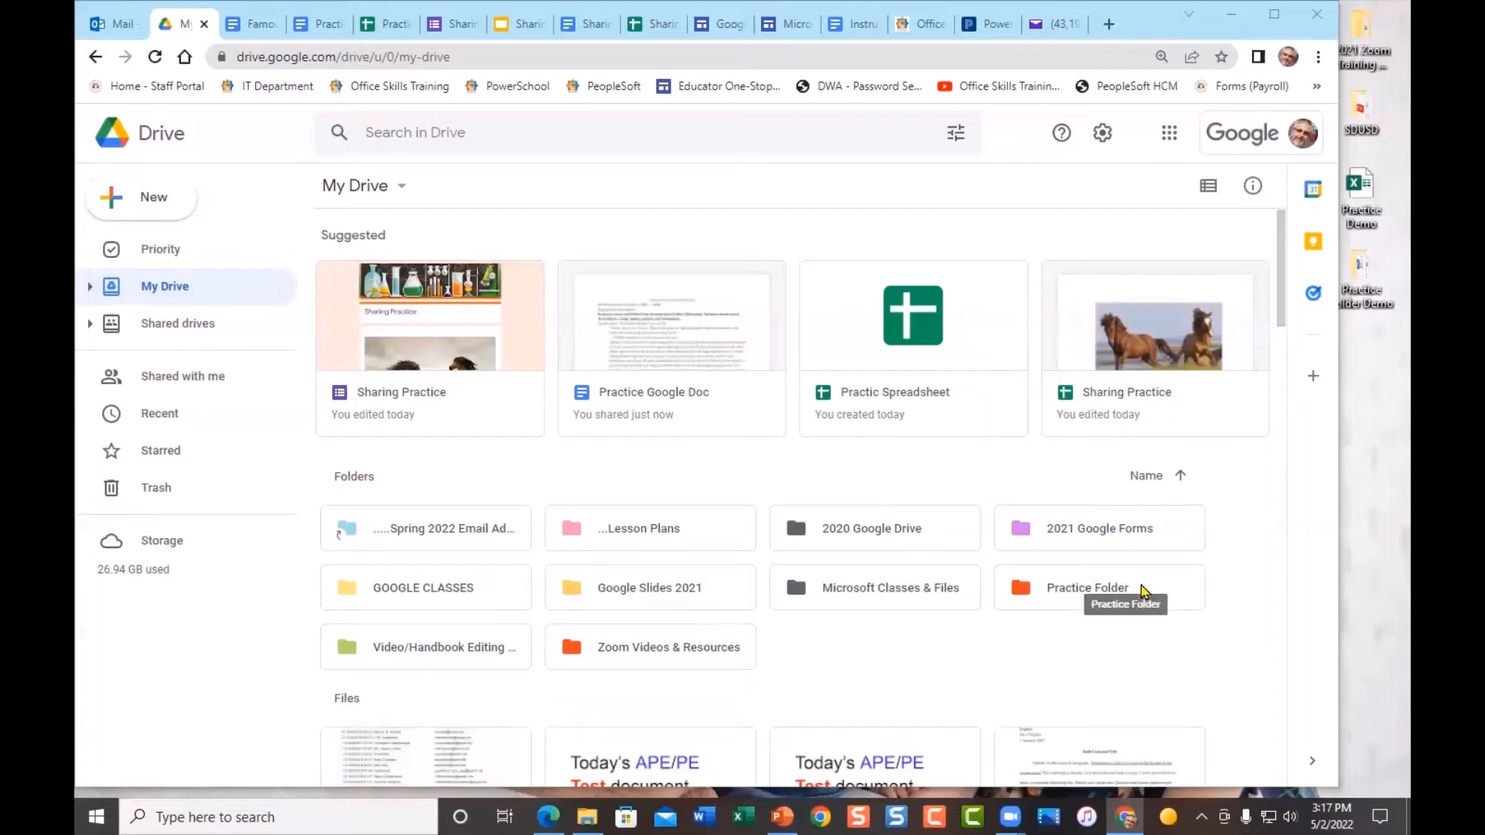
Look through Practice Folder and its subfolders Practice folder 1, 2 and 3, and return to My Drive.
double_click(1142, 590)
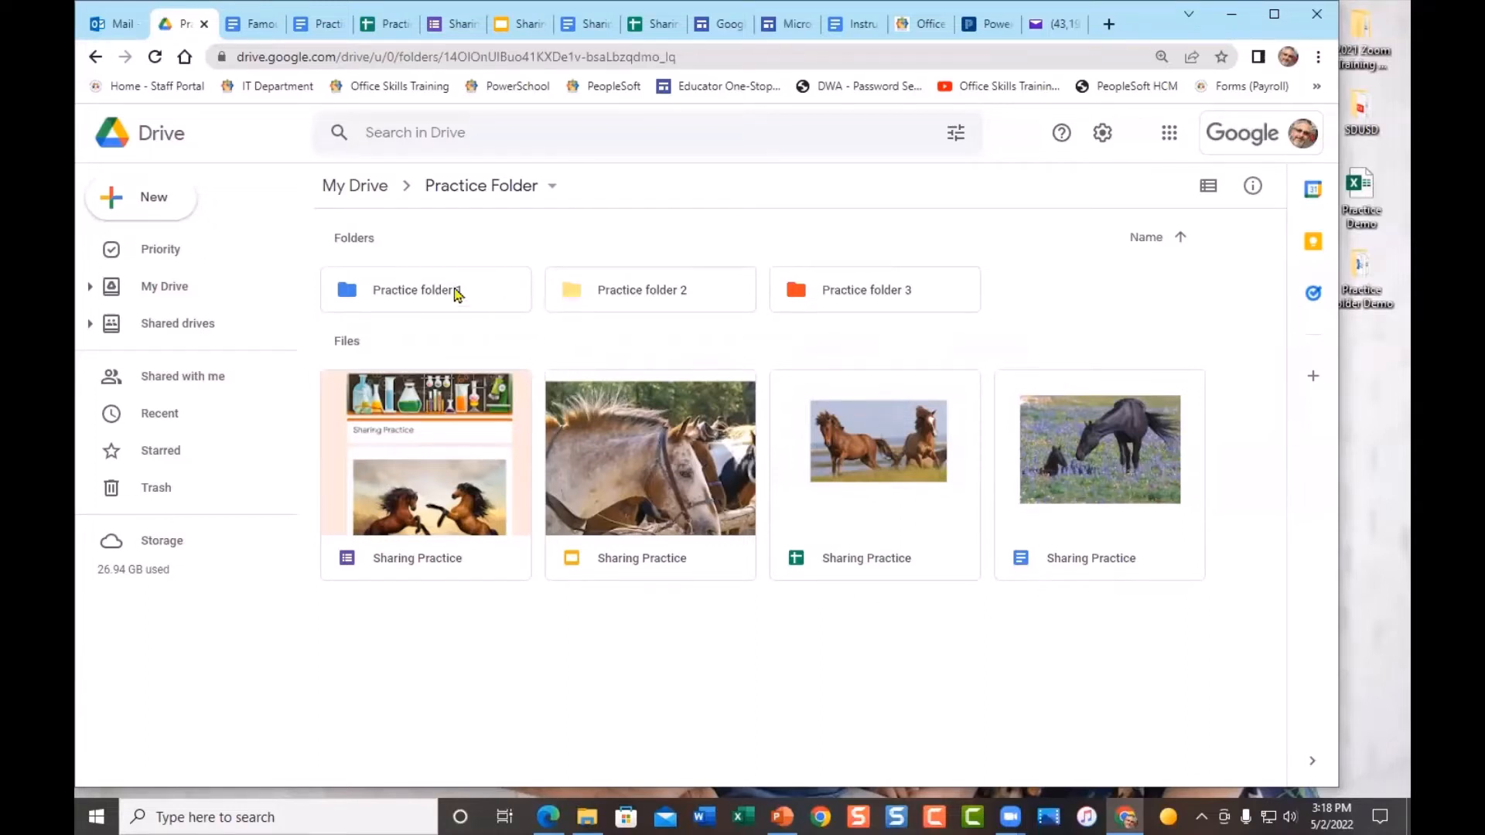
double_click(427, 292)
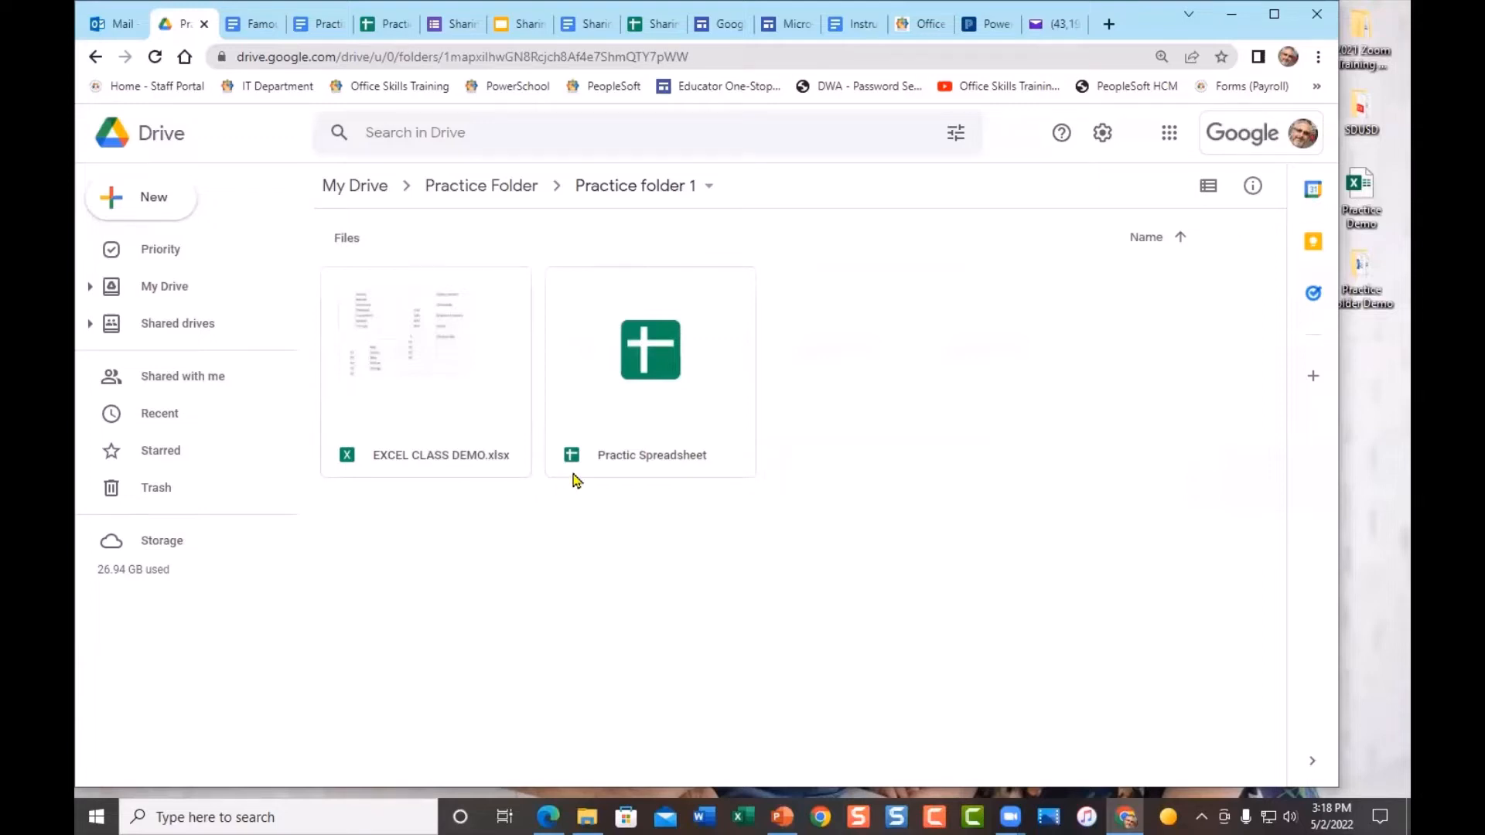
left_click(506, 189)
left_click(657, 292)
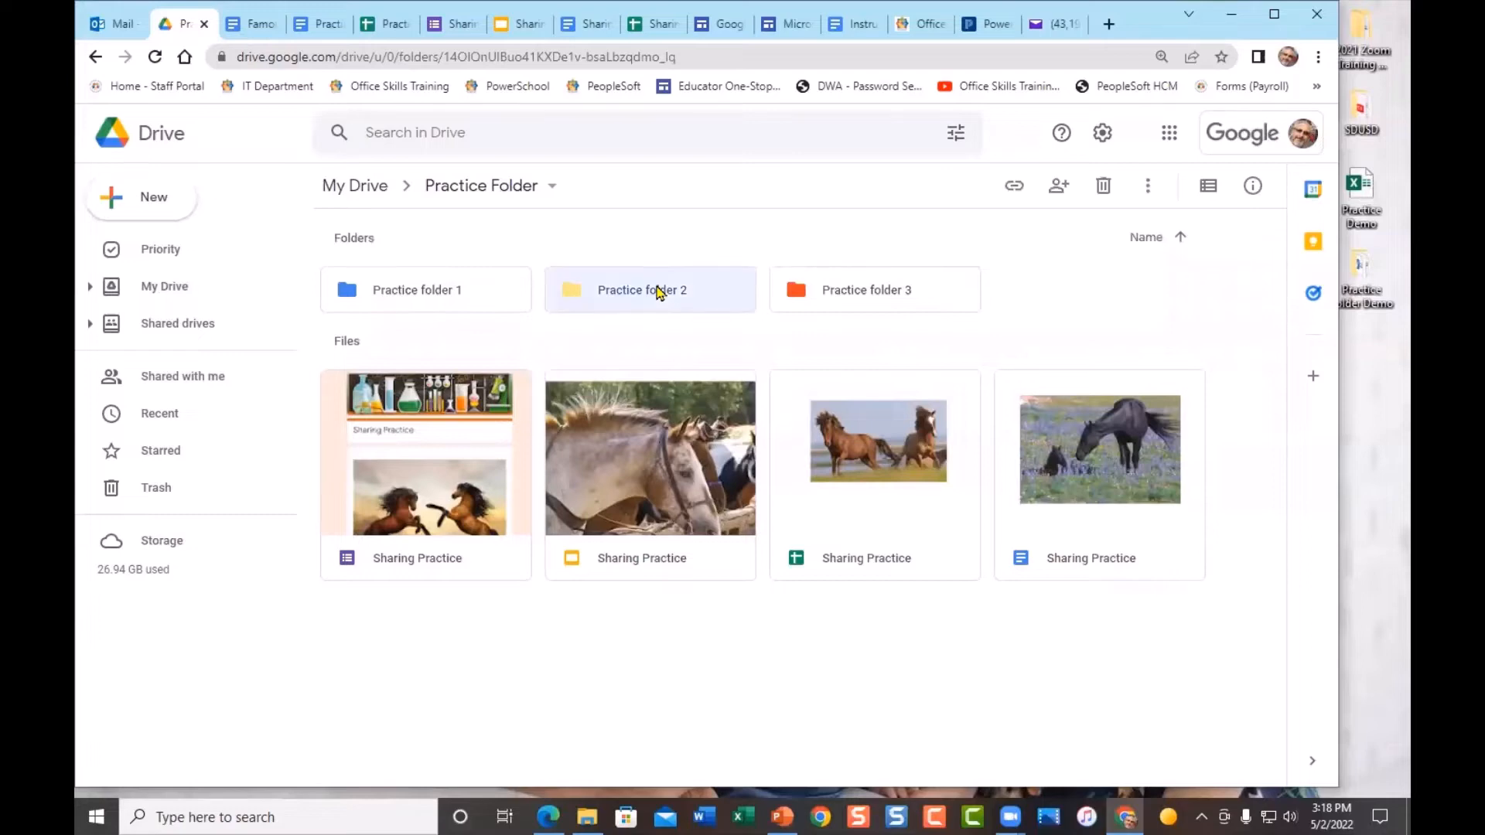
double_click(658, 291)
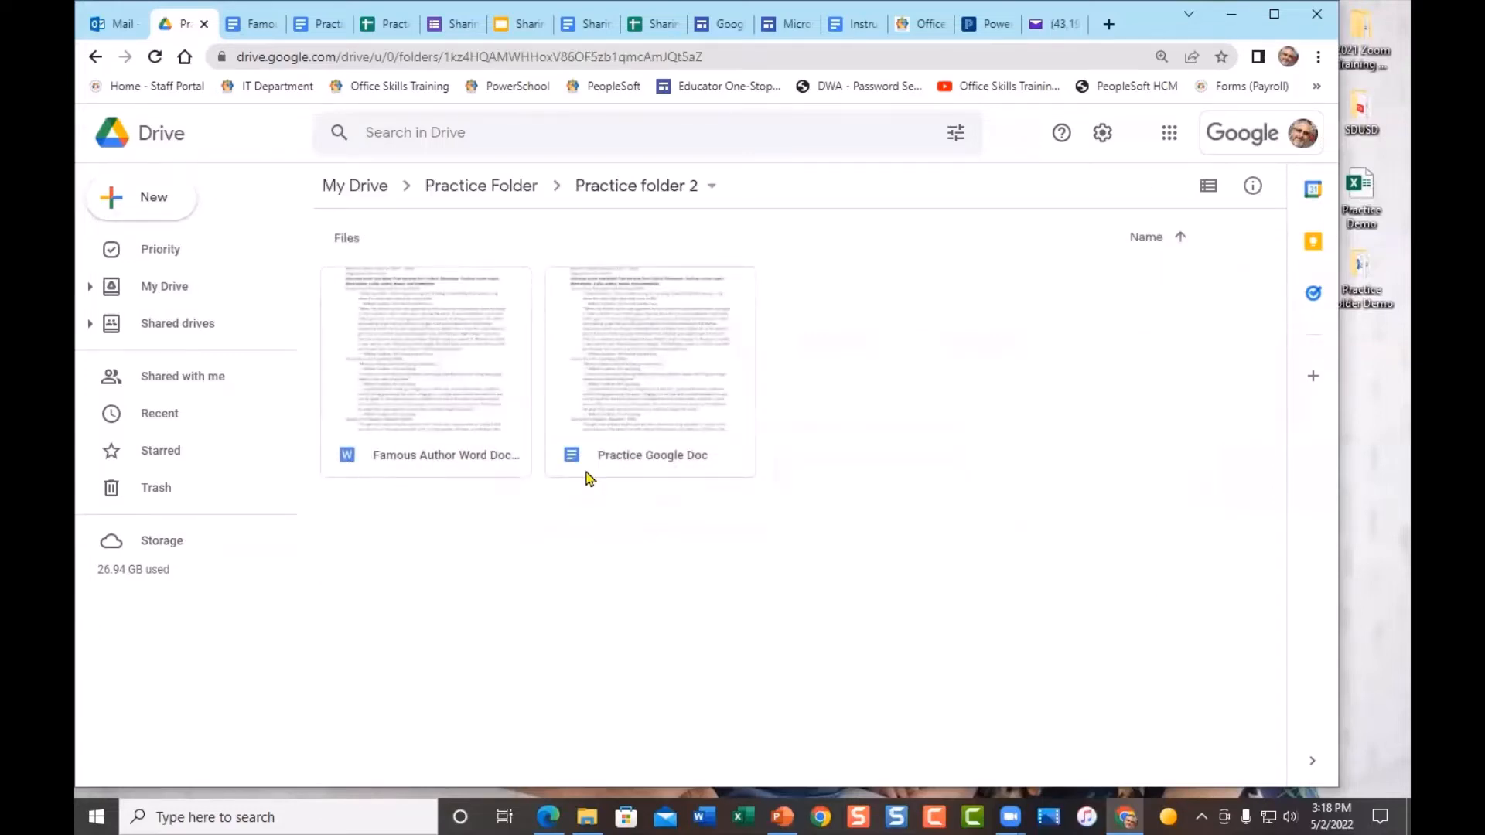
left_click(492, 187)
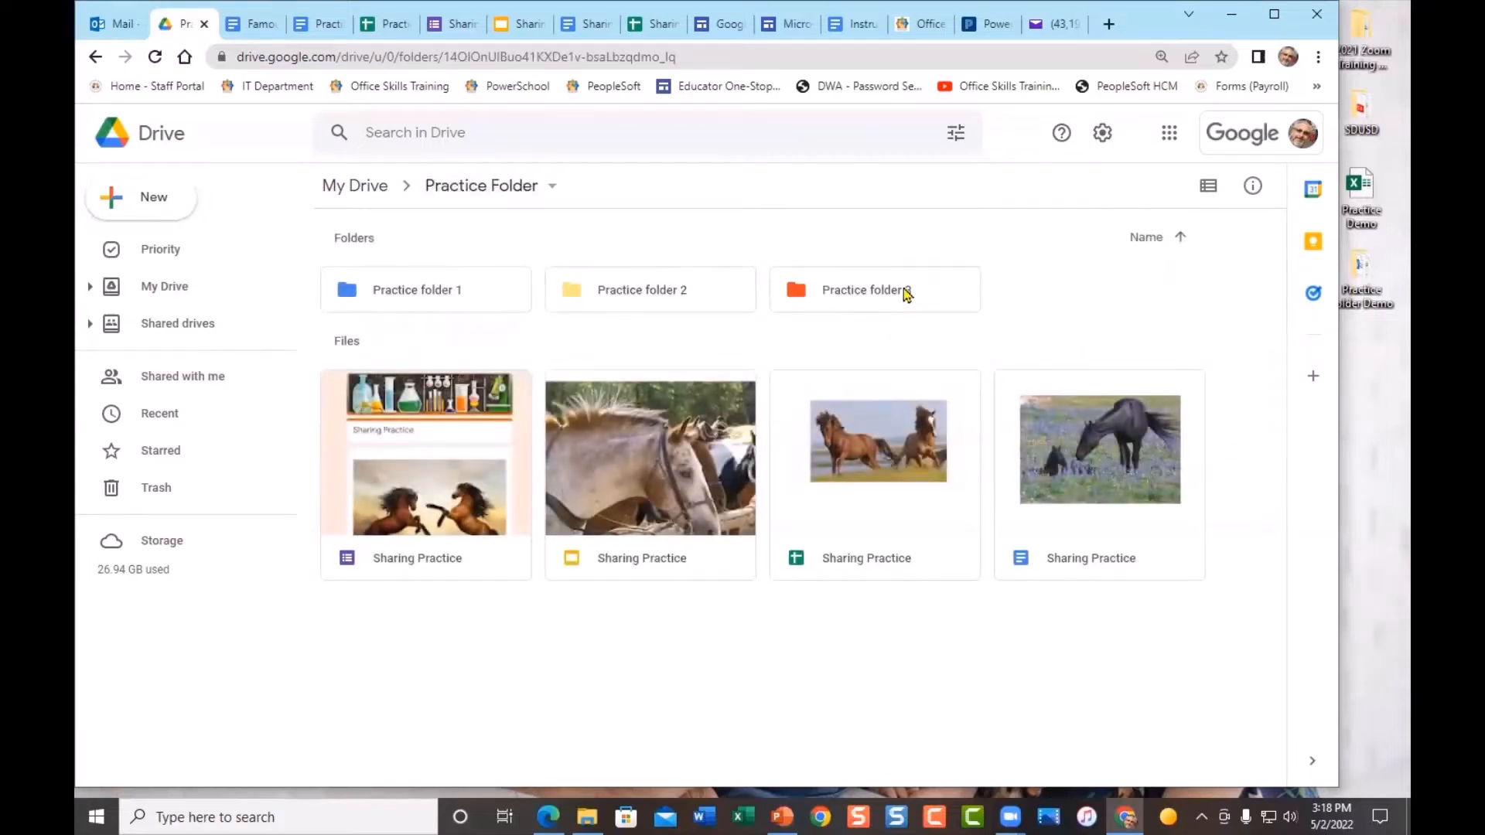
left_click(864, 301)
double_click(863, 302)
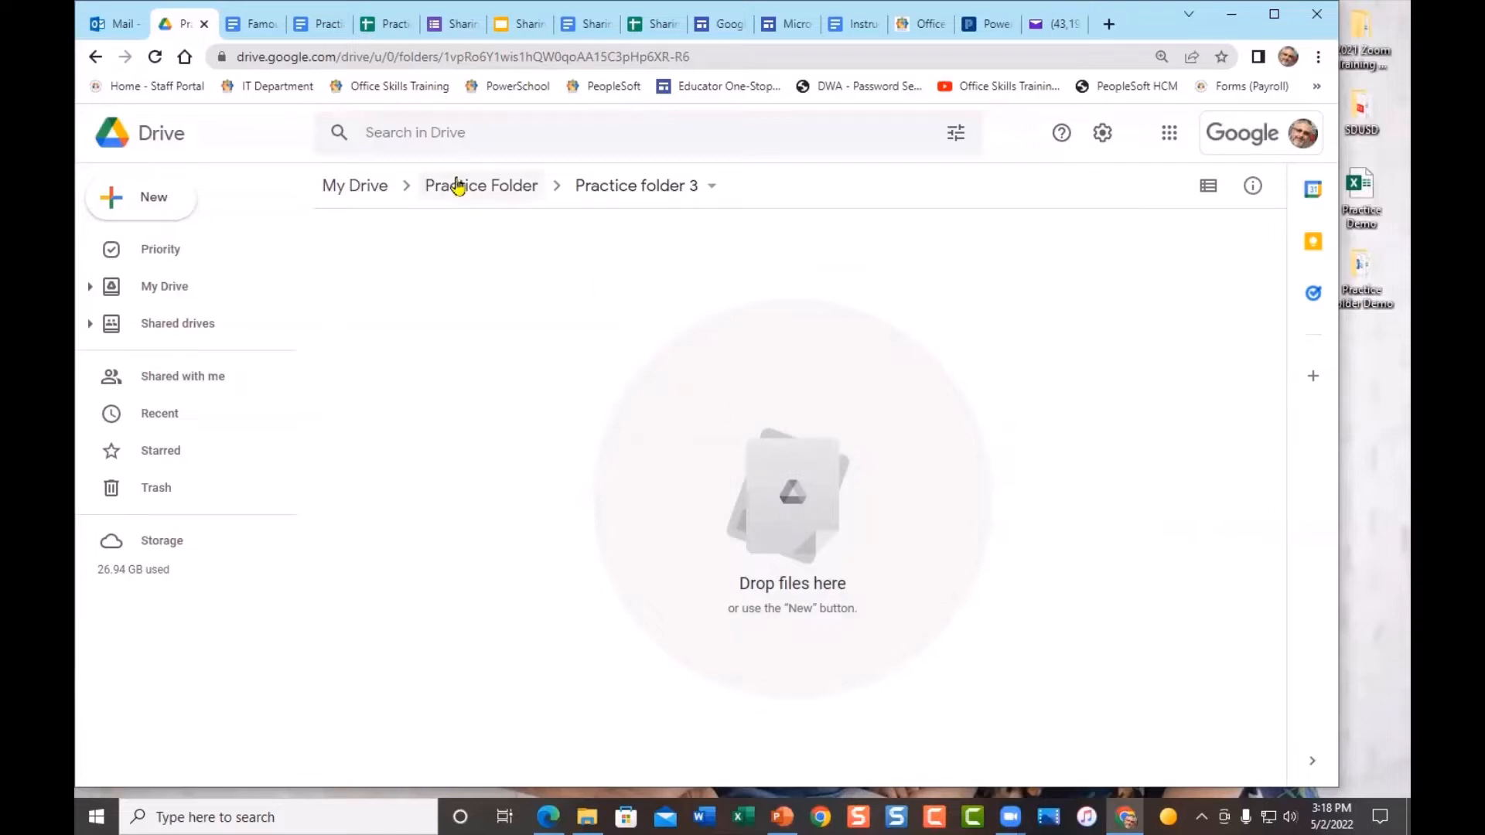
left_click(370, 189)
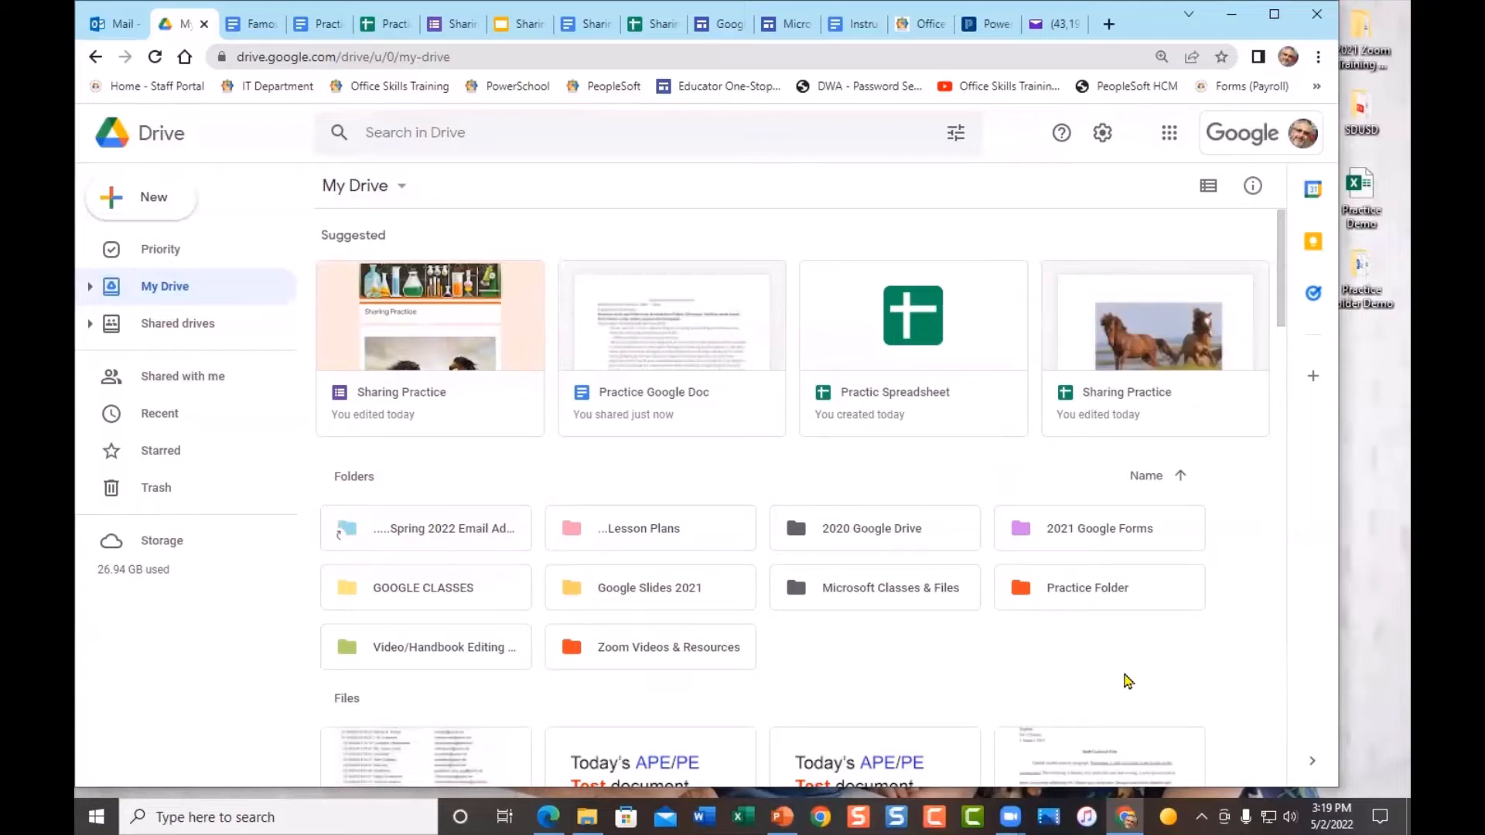
Share Practice Folder with the Trainer T1 account as Editor, with notification on and no message.
left_click(1119, 591)
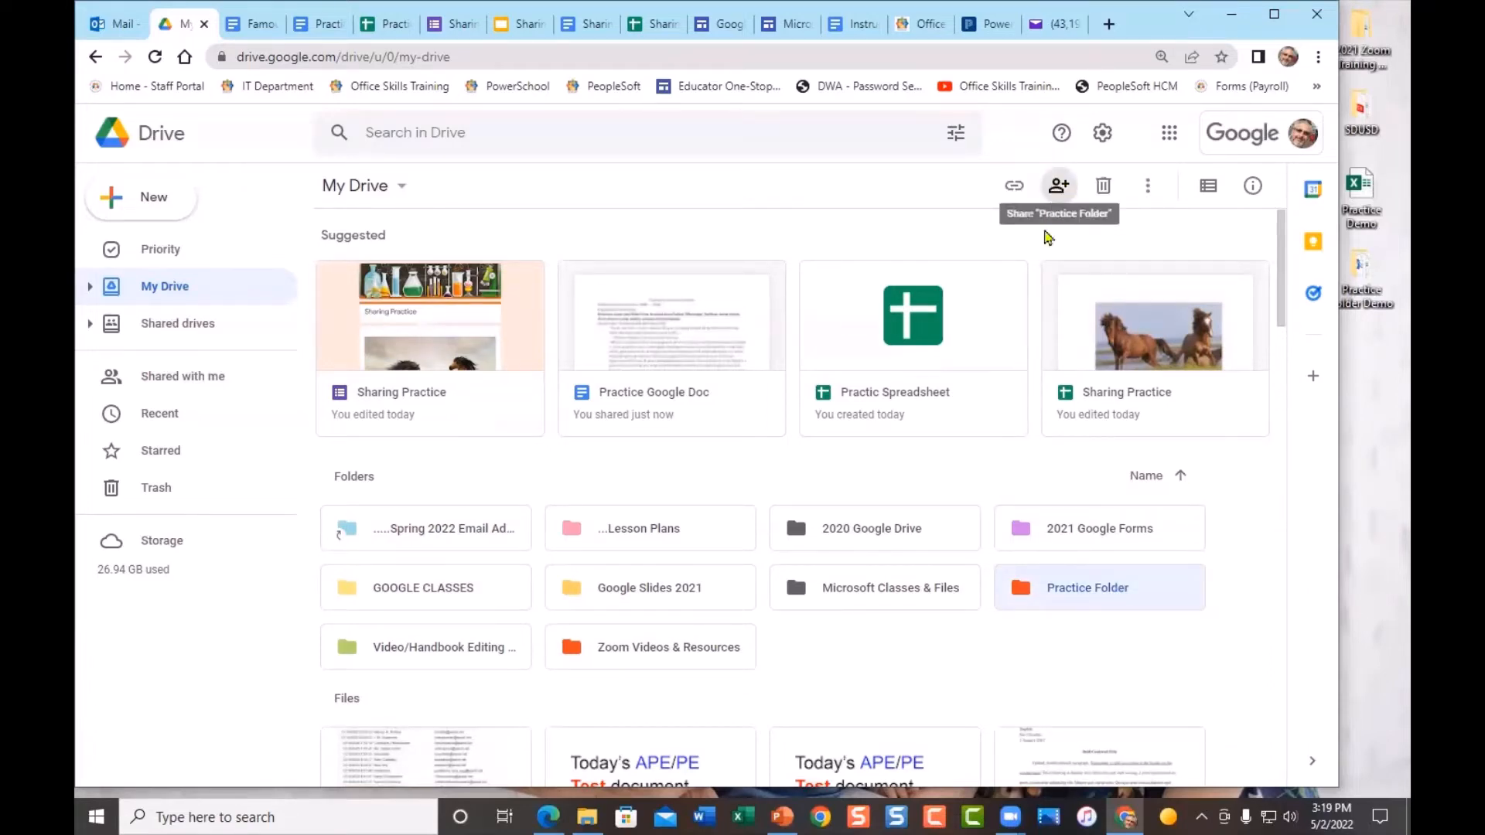
right_click(1082, 595)
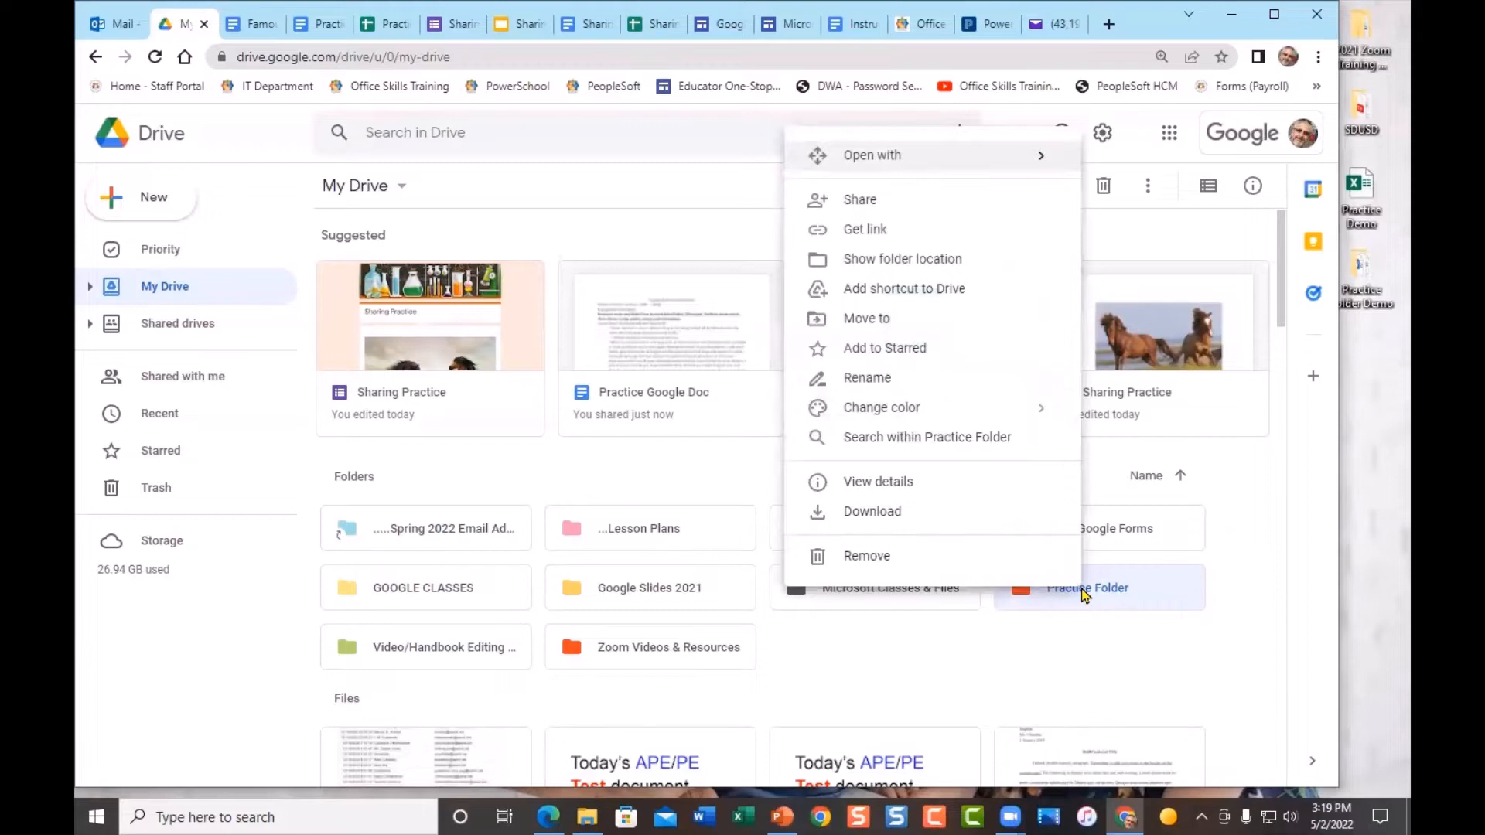
left_click(943, 207)
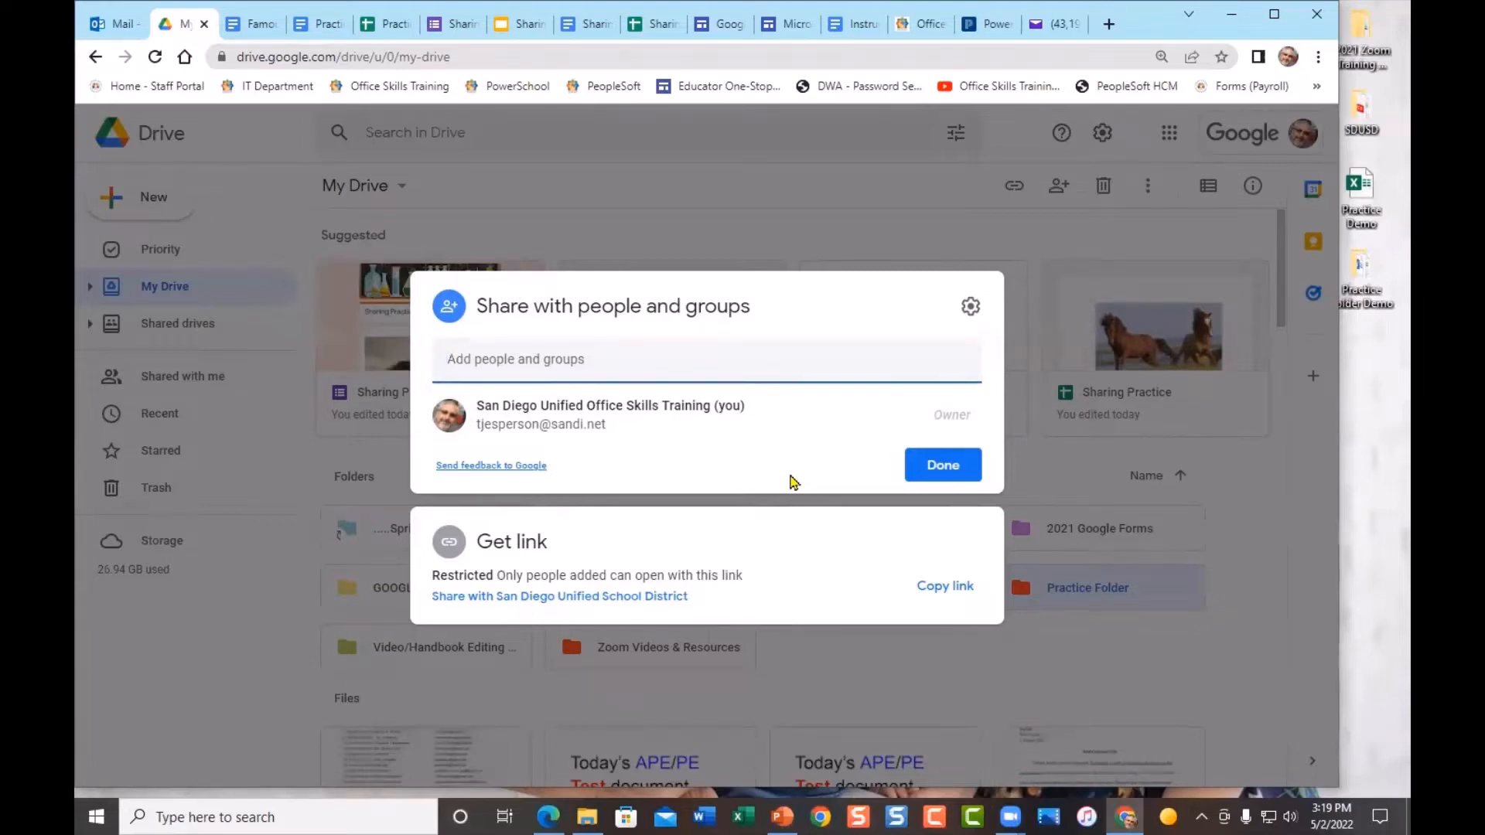
type("trainer T1 John Lennon")
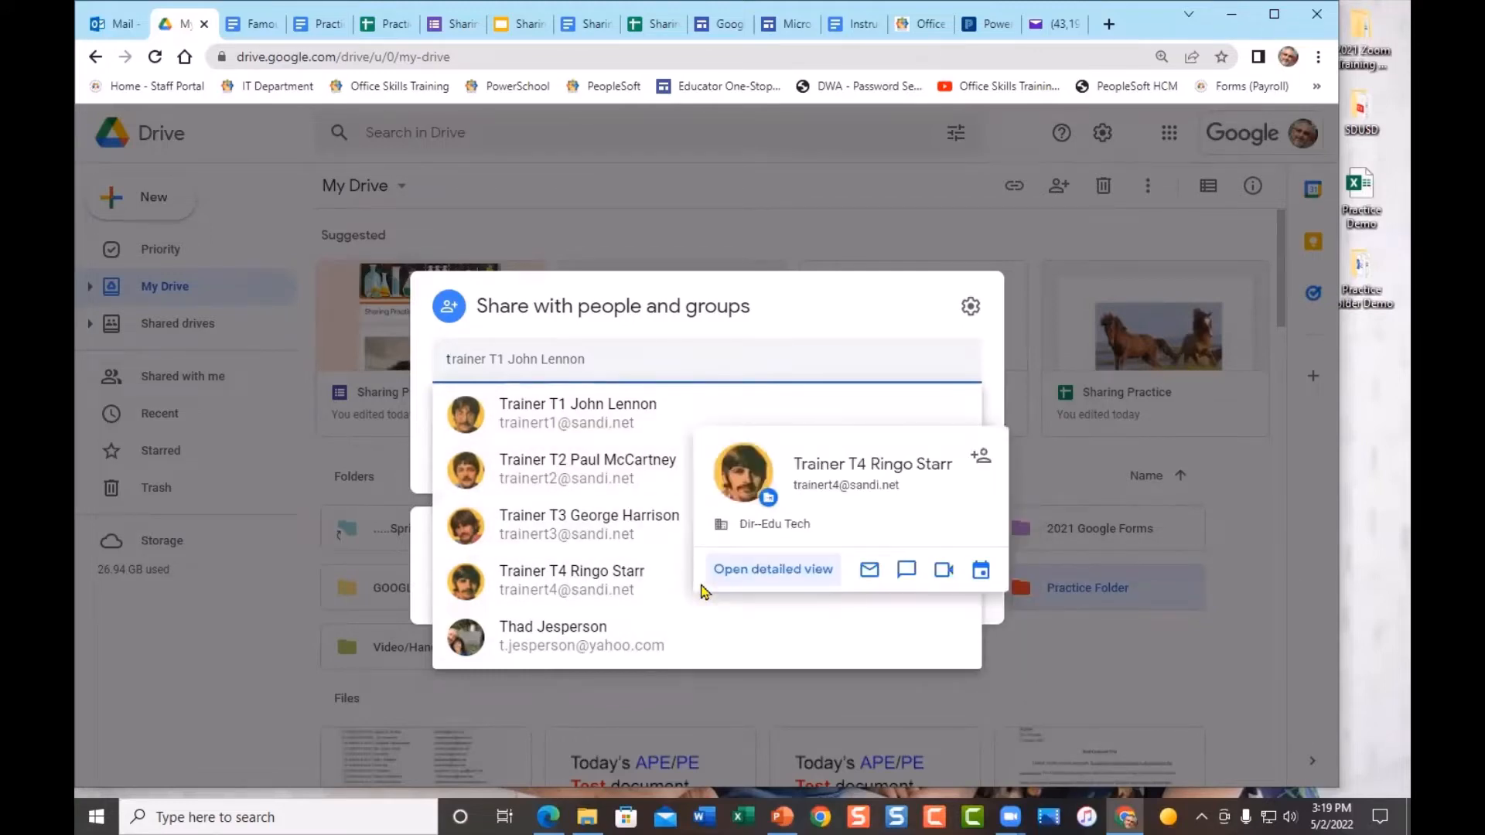
left_click(657, 410)
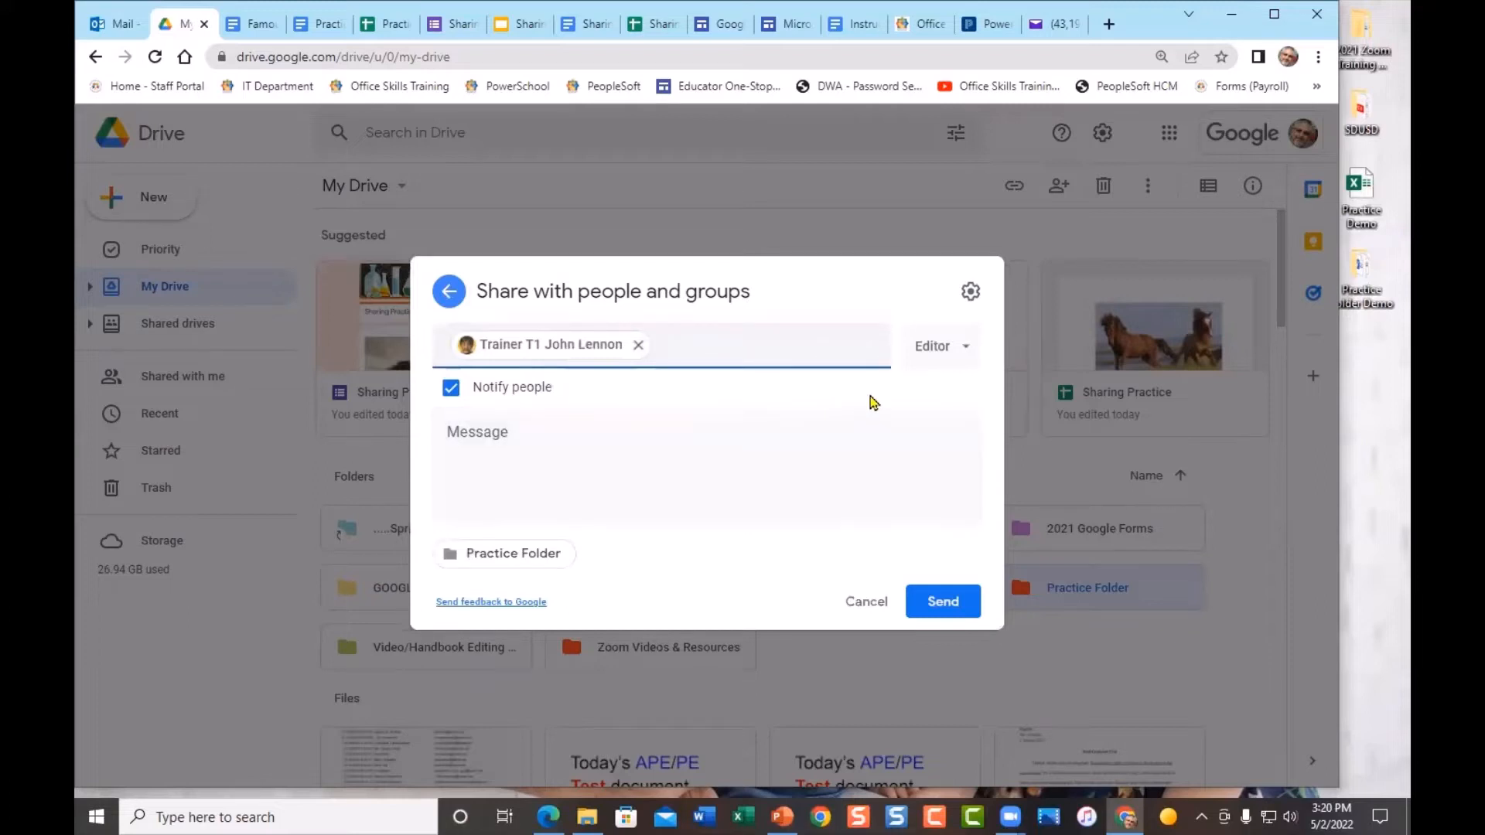
left_click(971, 351)
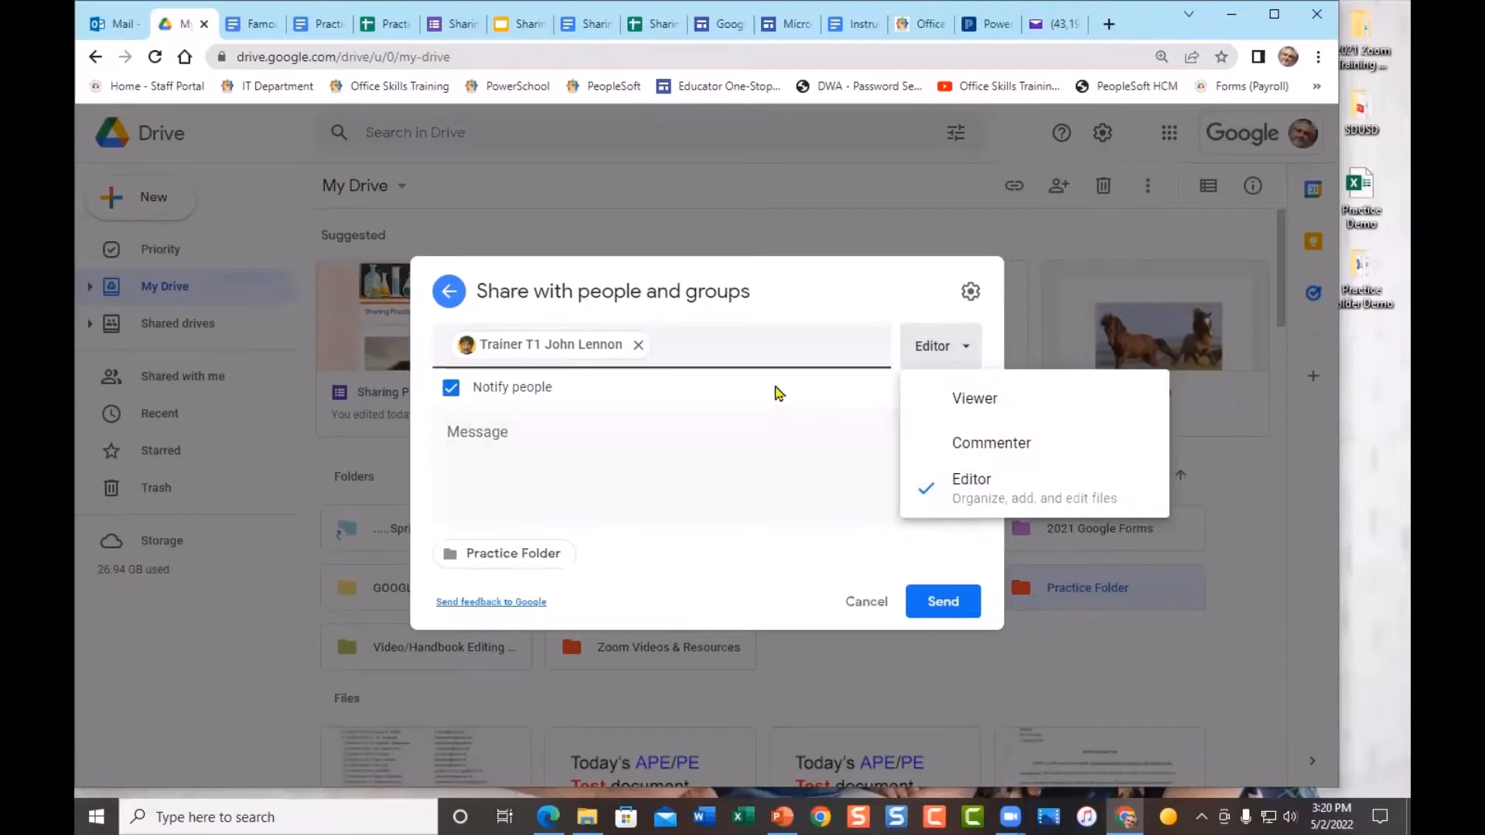
left_click(672, 451)
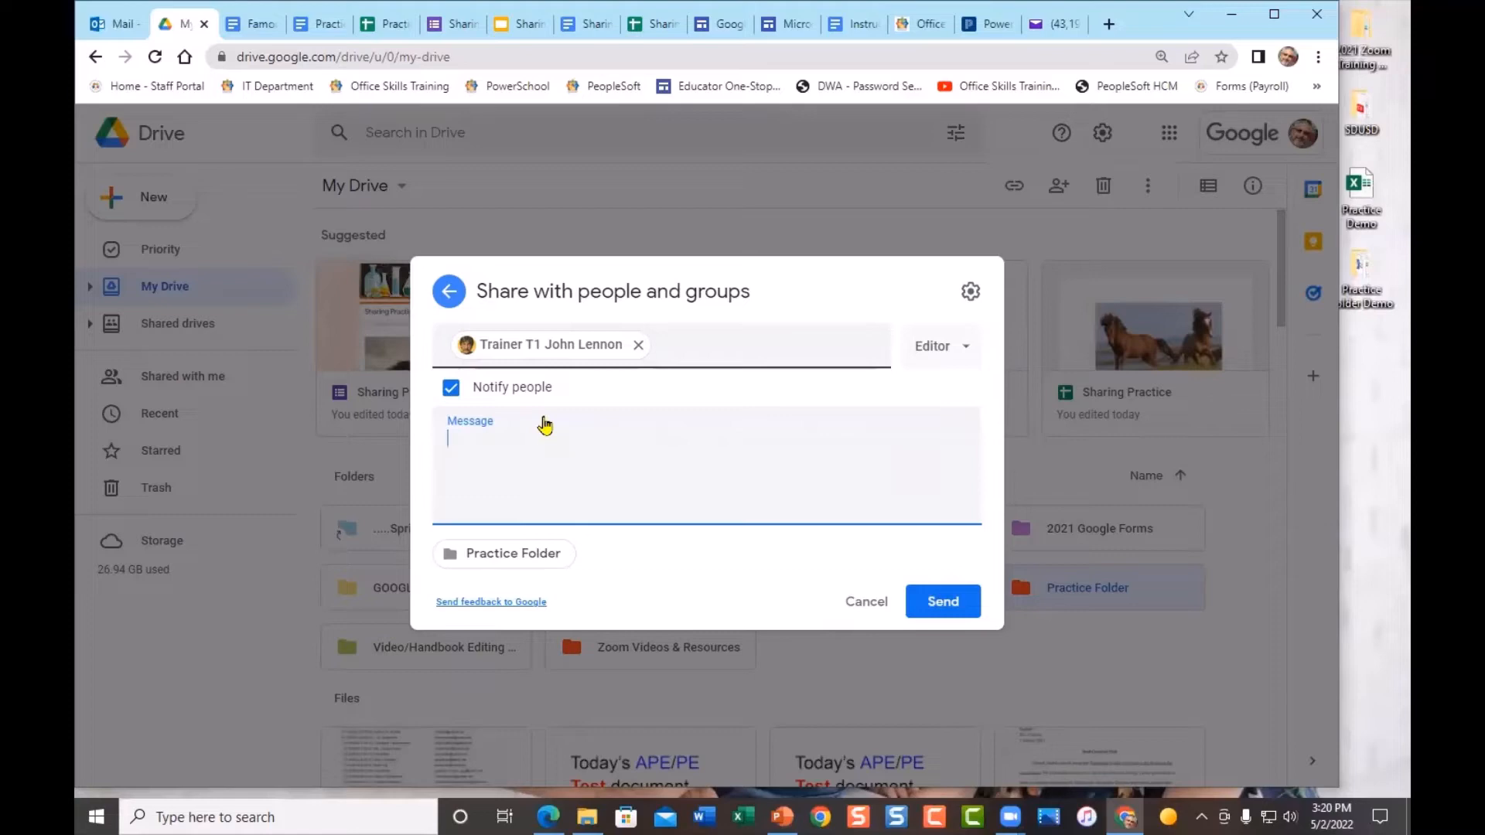
left_click(938, 608)
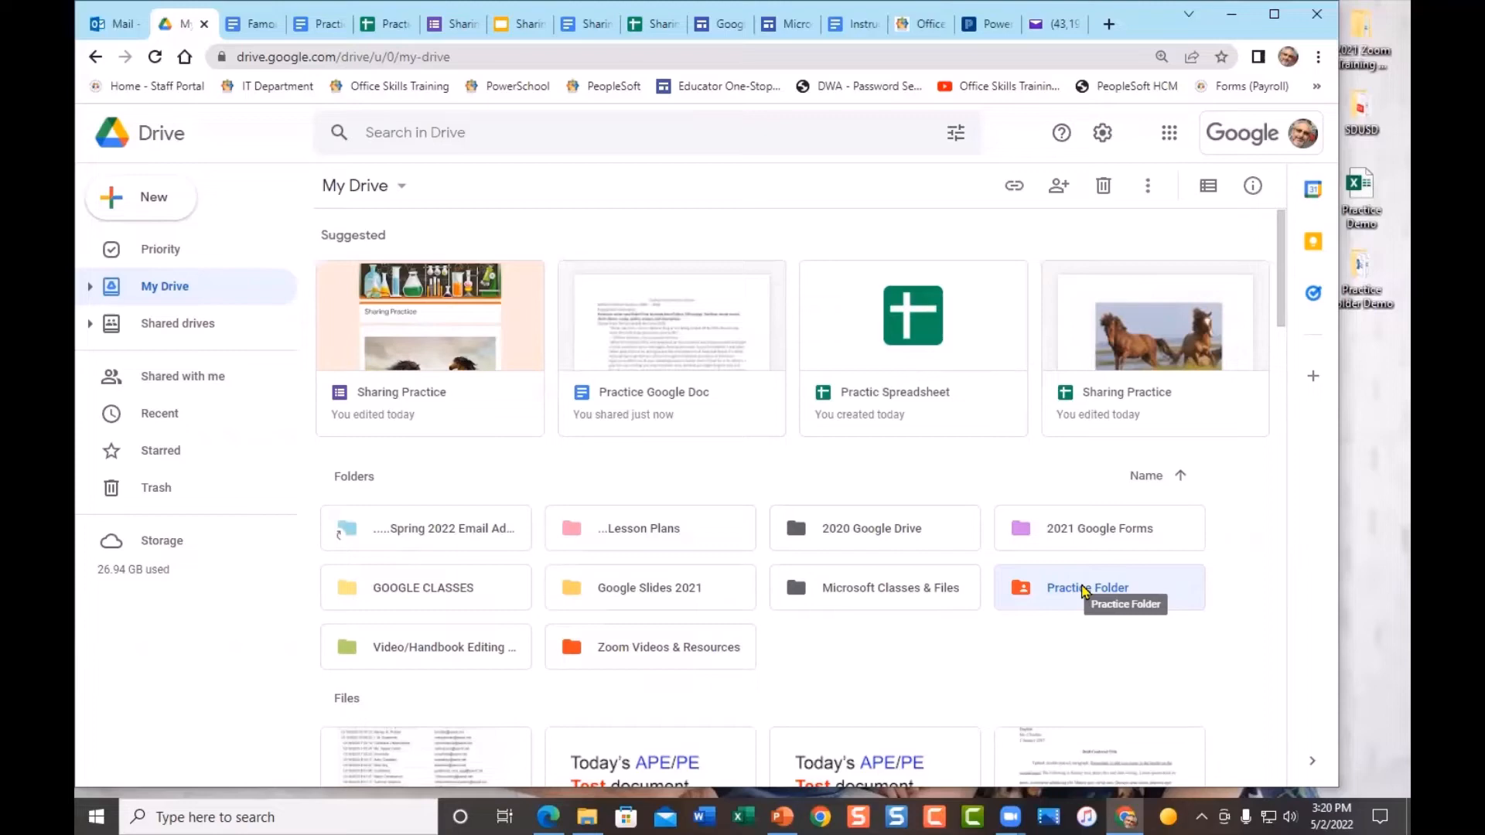
Reopen the sharing settings of Practice Folder and examine who has access and the Trainer T1 account's permission options.
right_click(1084, 590)
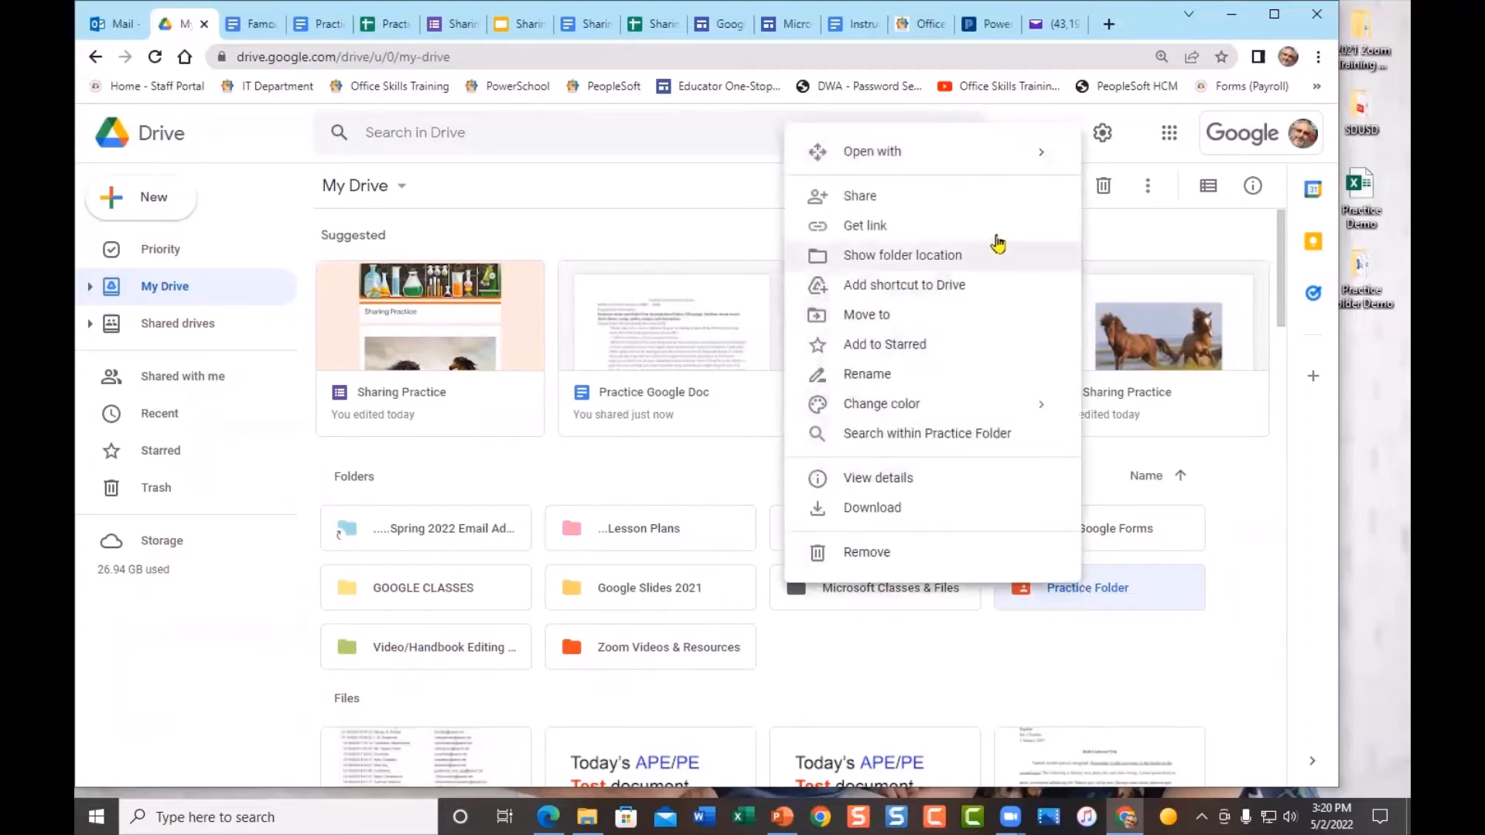
left_click(972, 198)
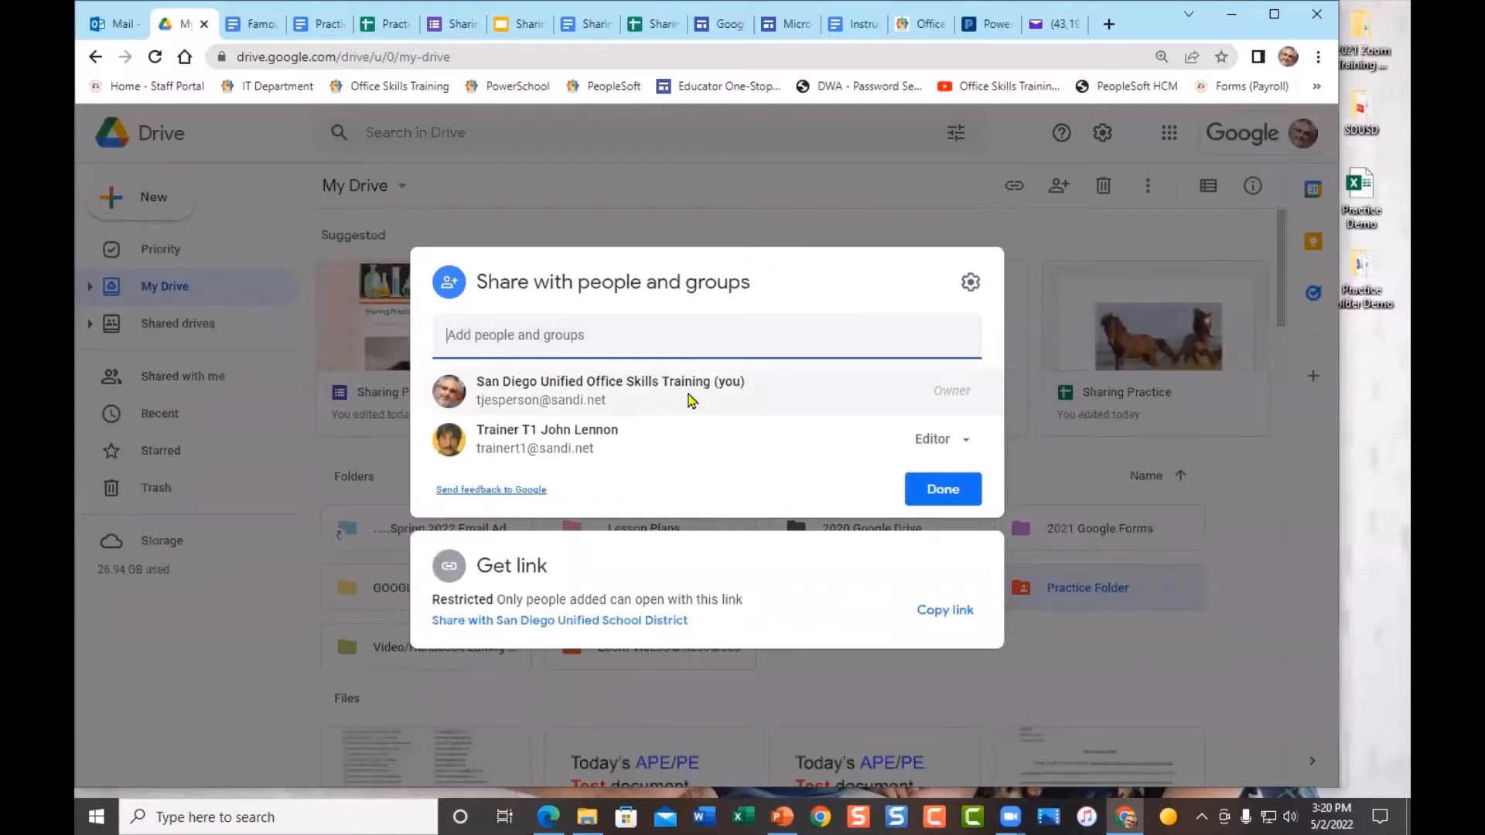
mouse_move(571, 393)
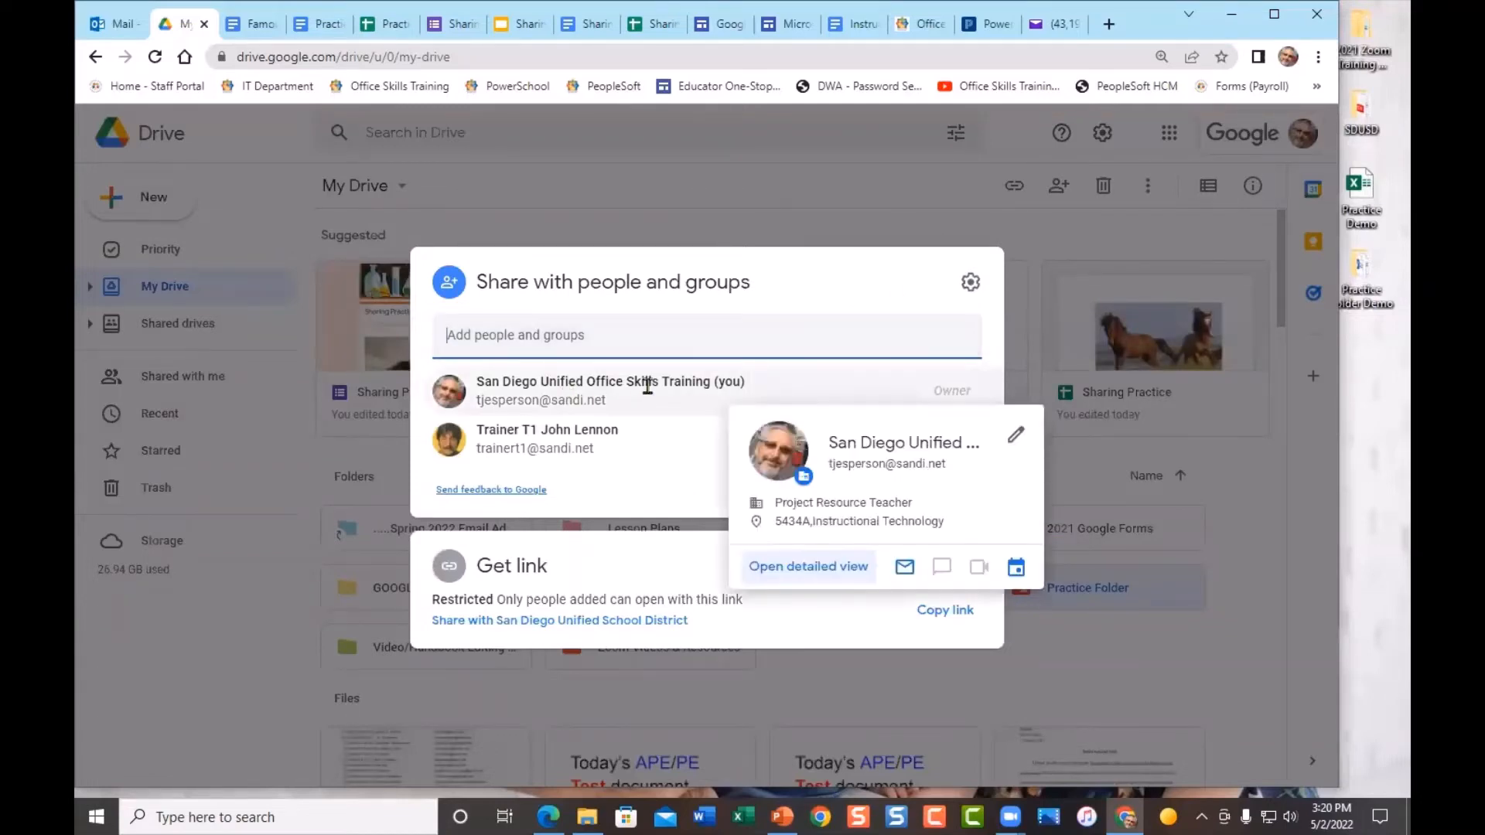
mouse_move(663, 462)
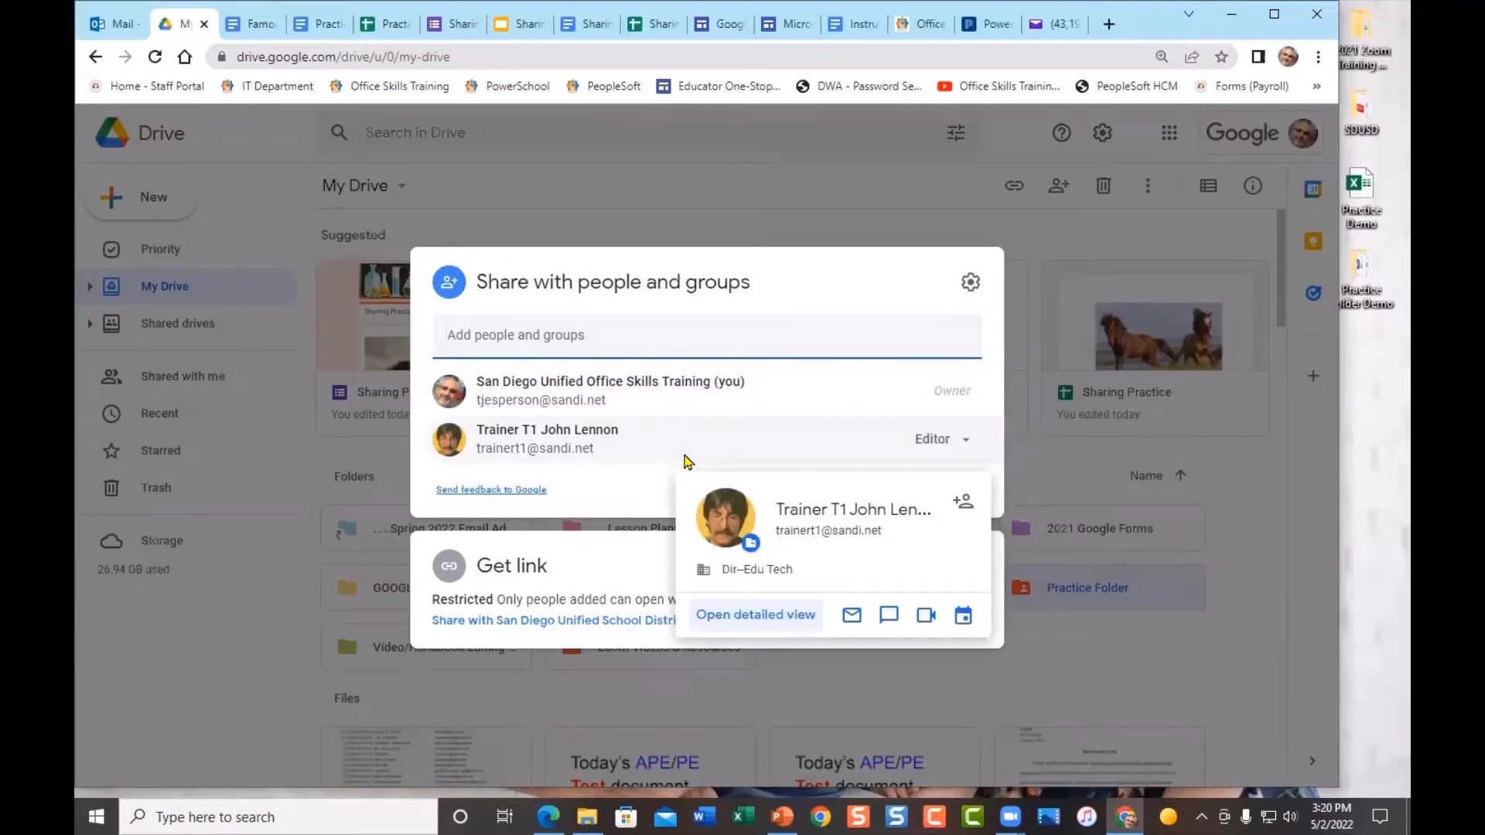
left_click(970, 443)
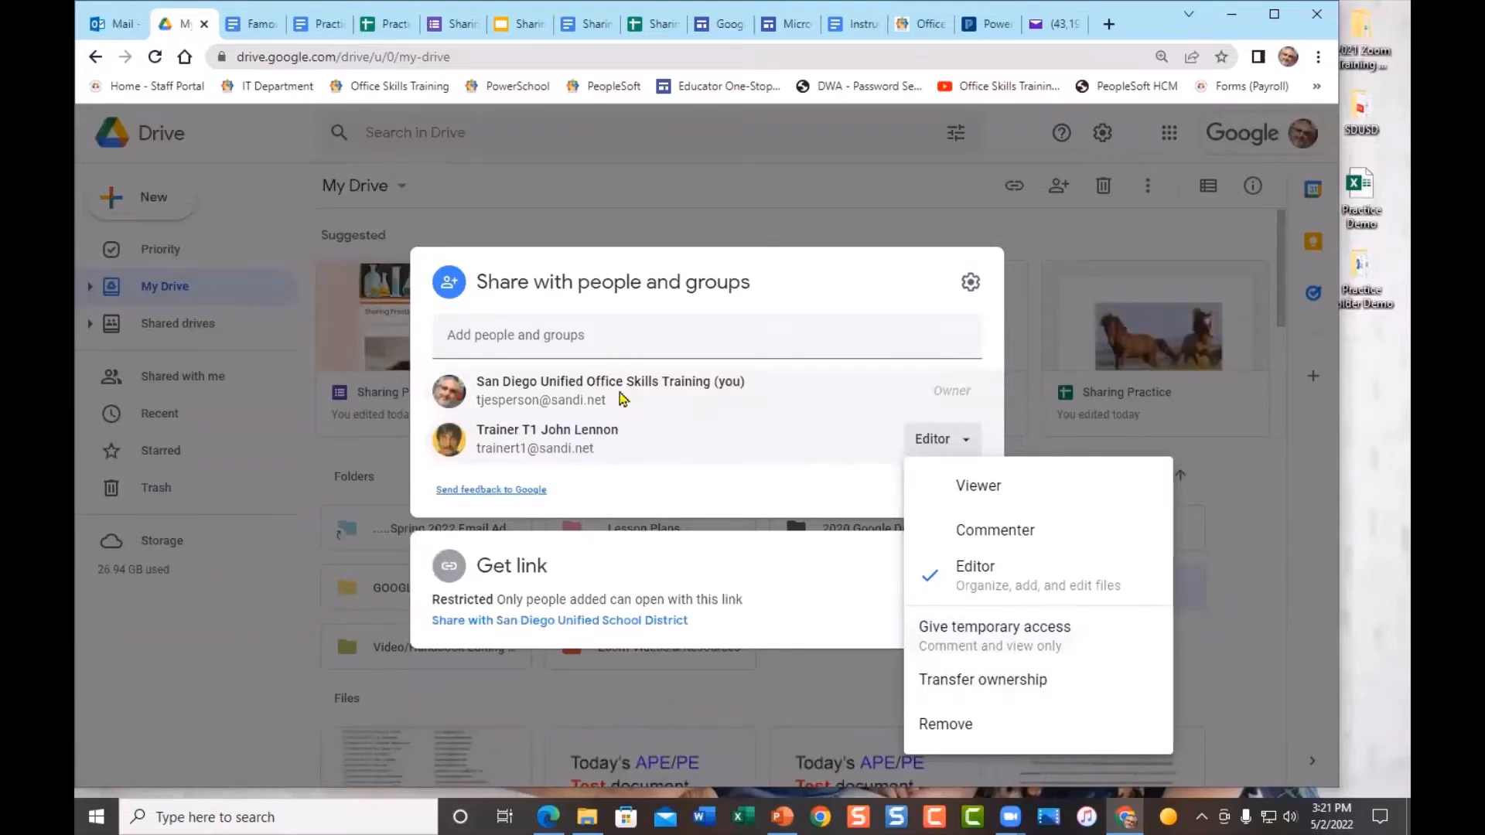
mouse_move(636, 446)
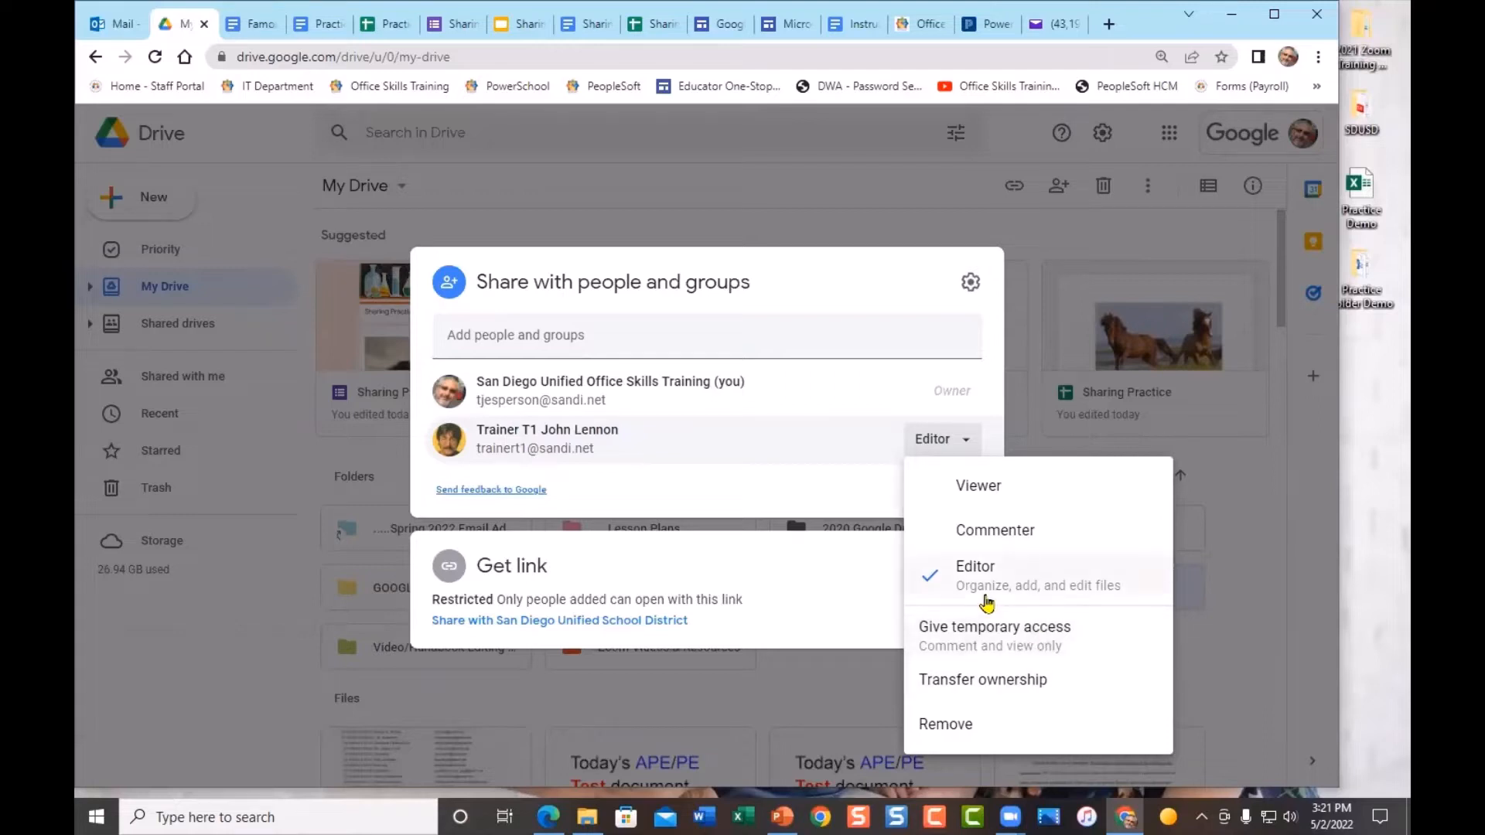
Share Practice Folder with the Trainer T2, T3 and T4 accounts as Editors and send them the notification.
left_click(696, 338)
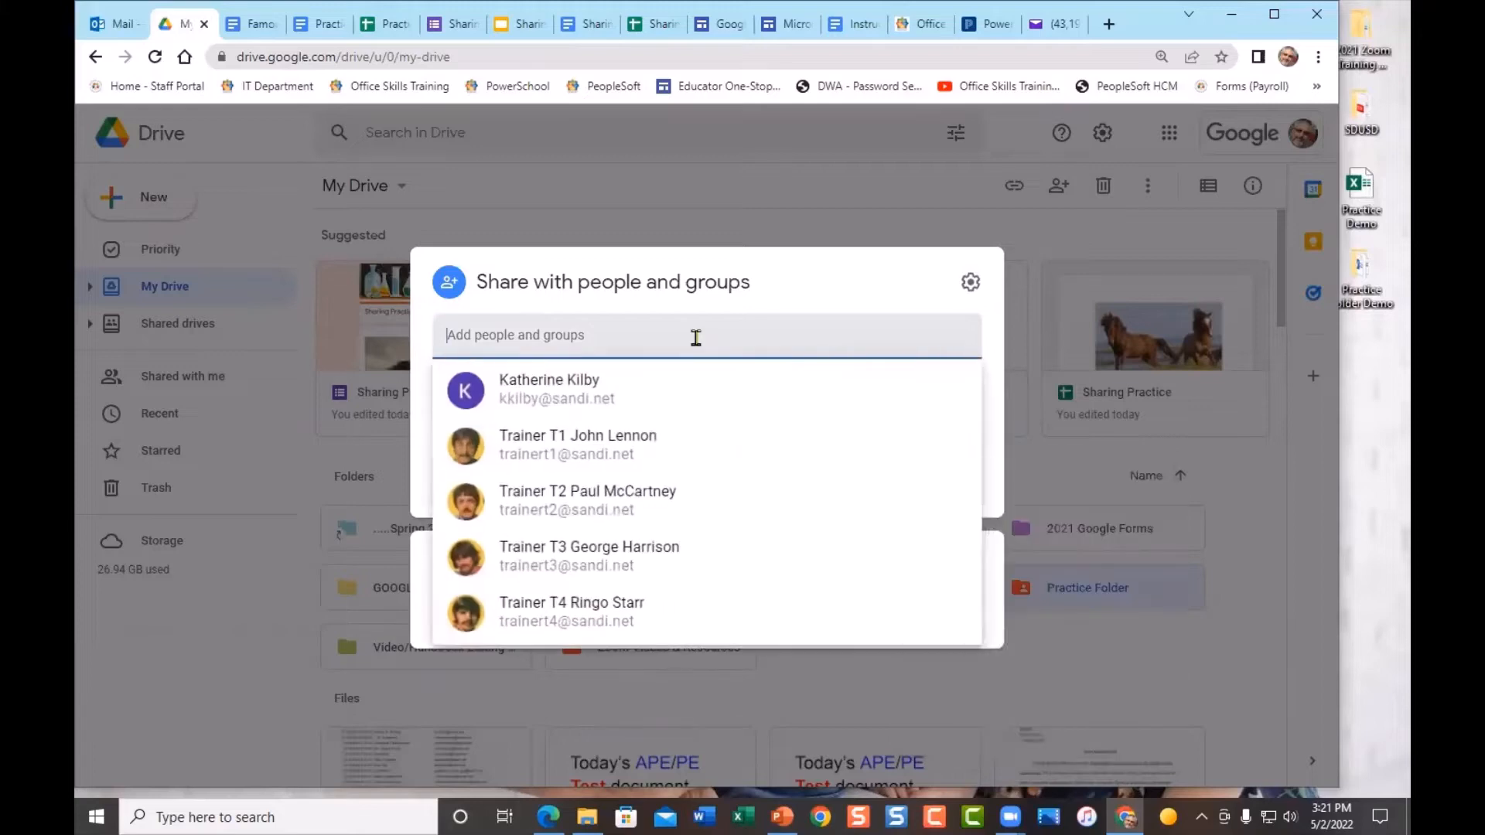
type("t")
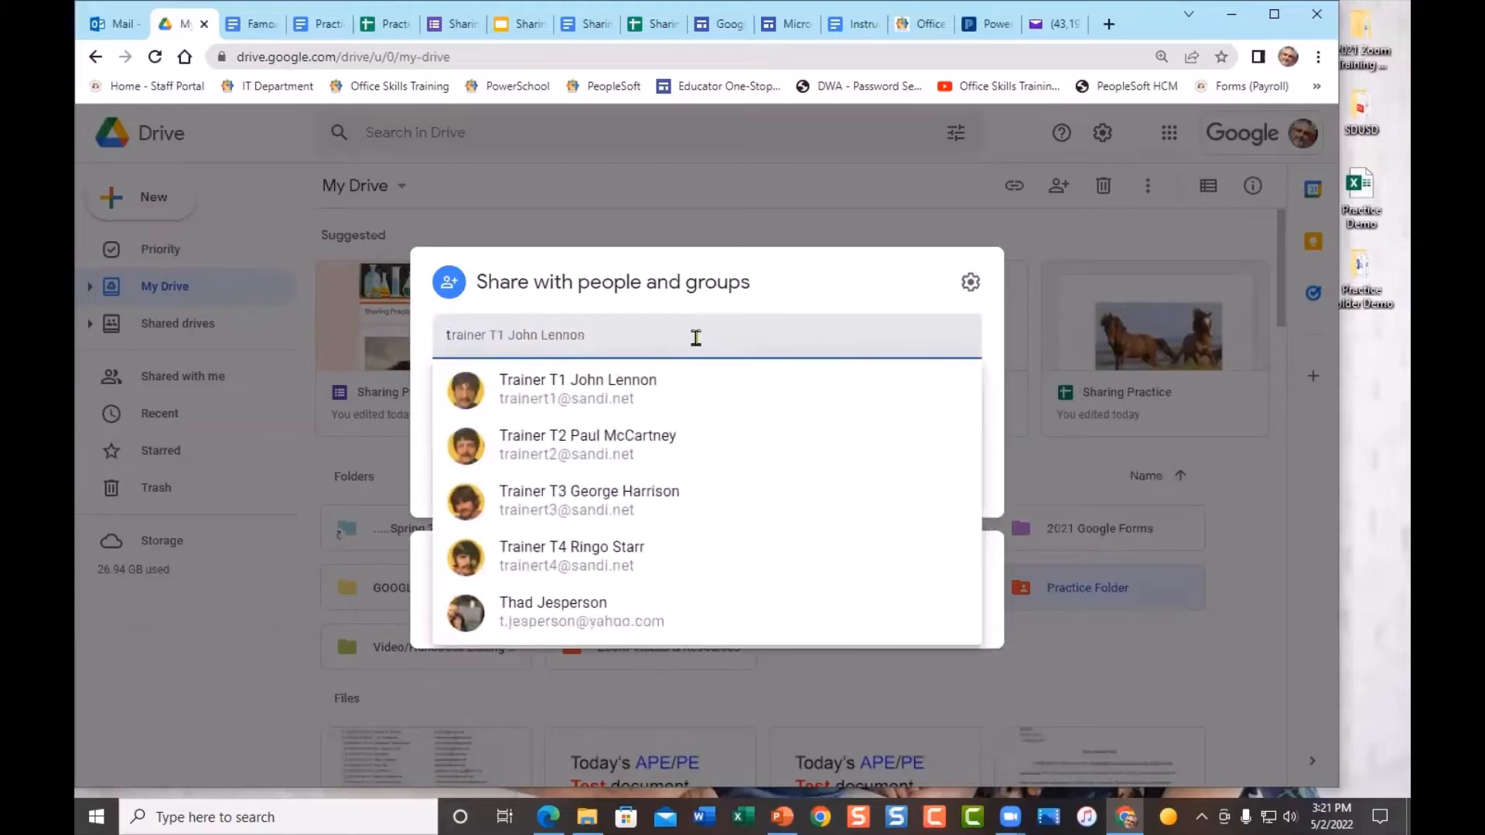
left_click(671, 443)
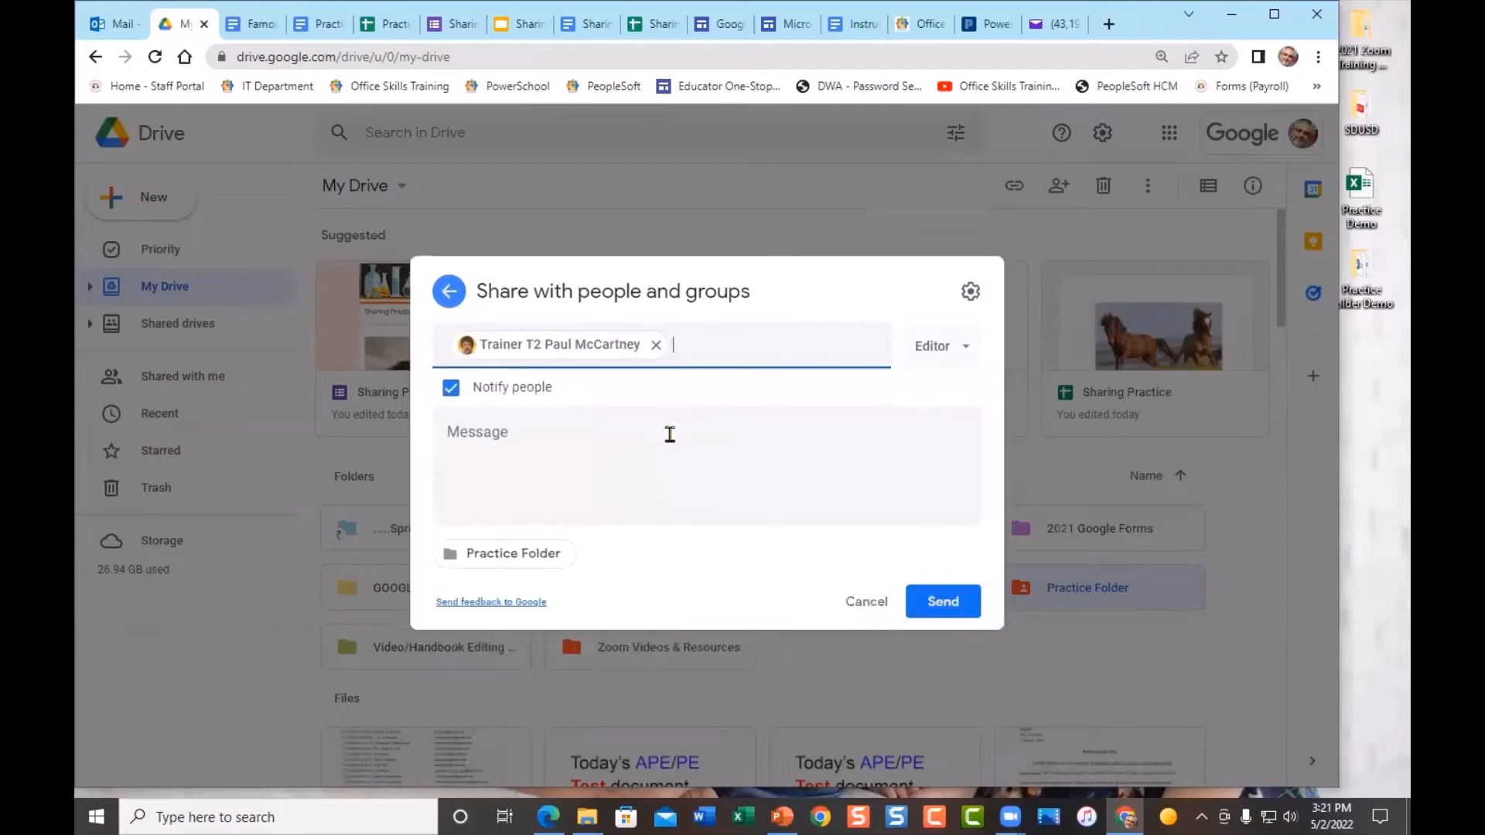
type("t")
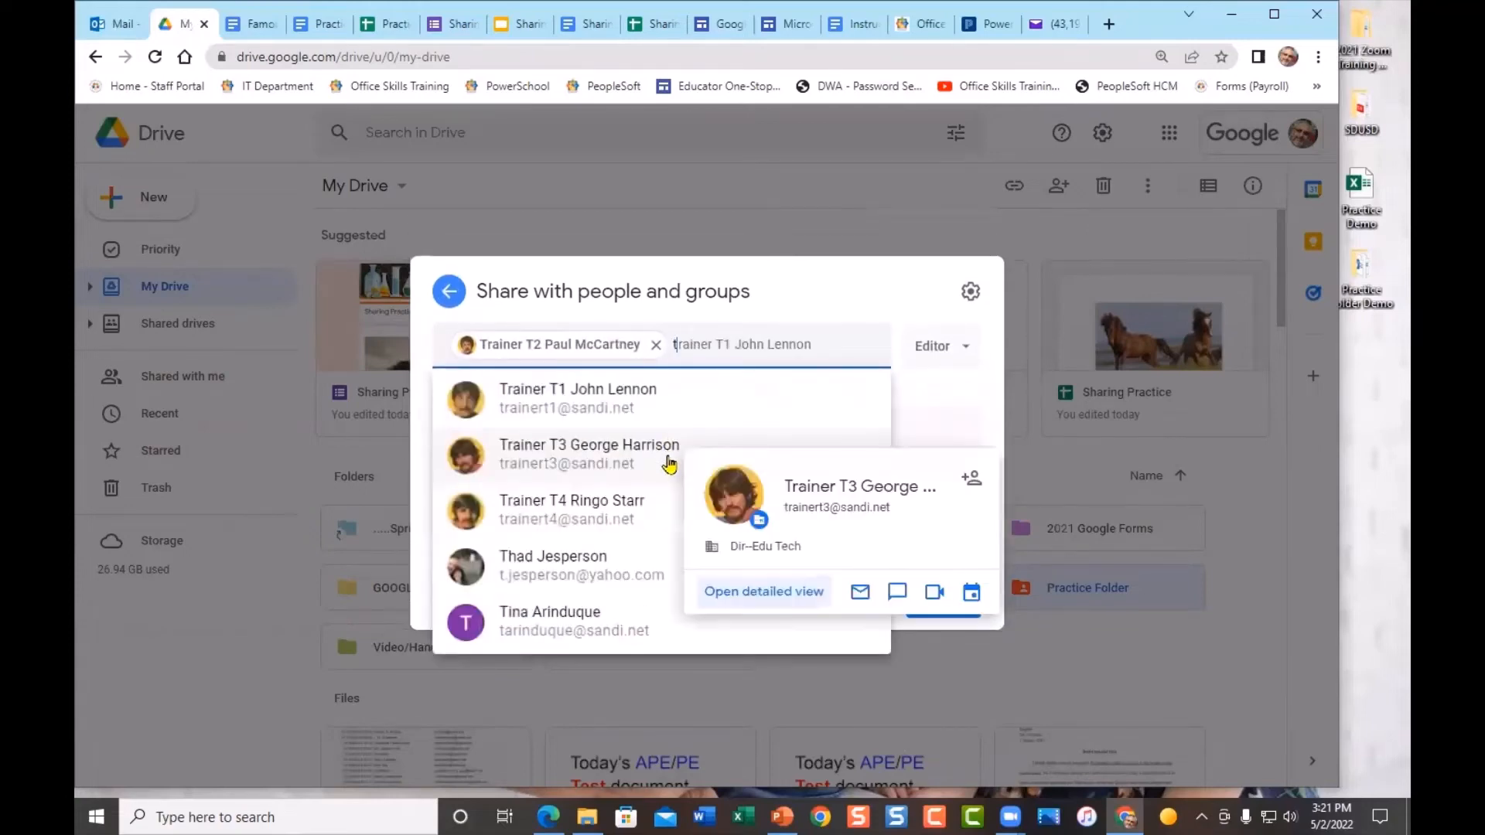
left_click(670, 445)
type("t")
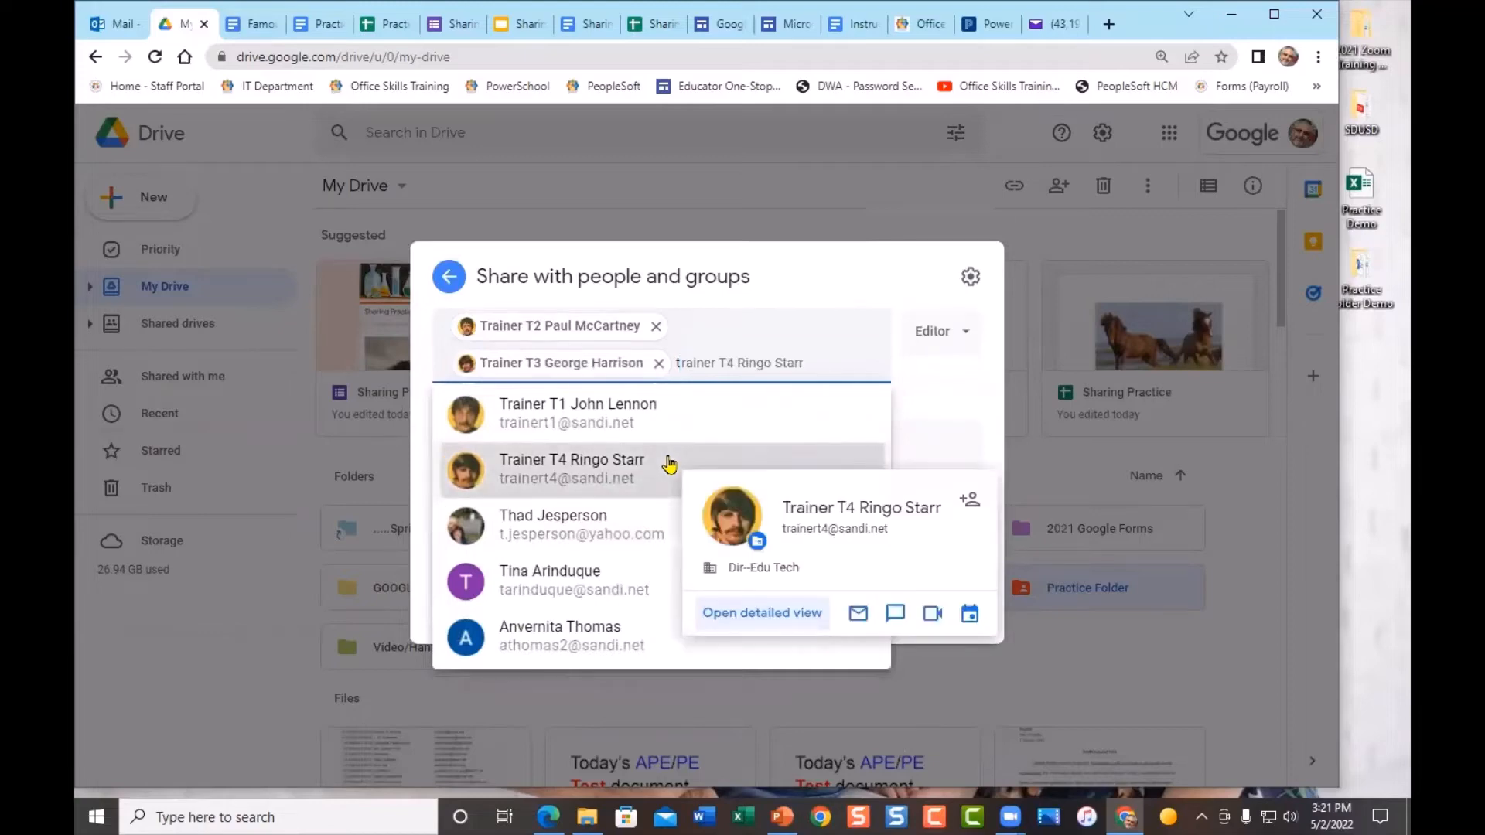
left_click(670, 463)
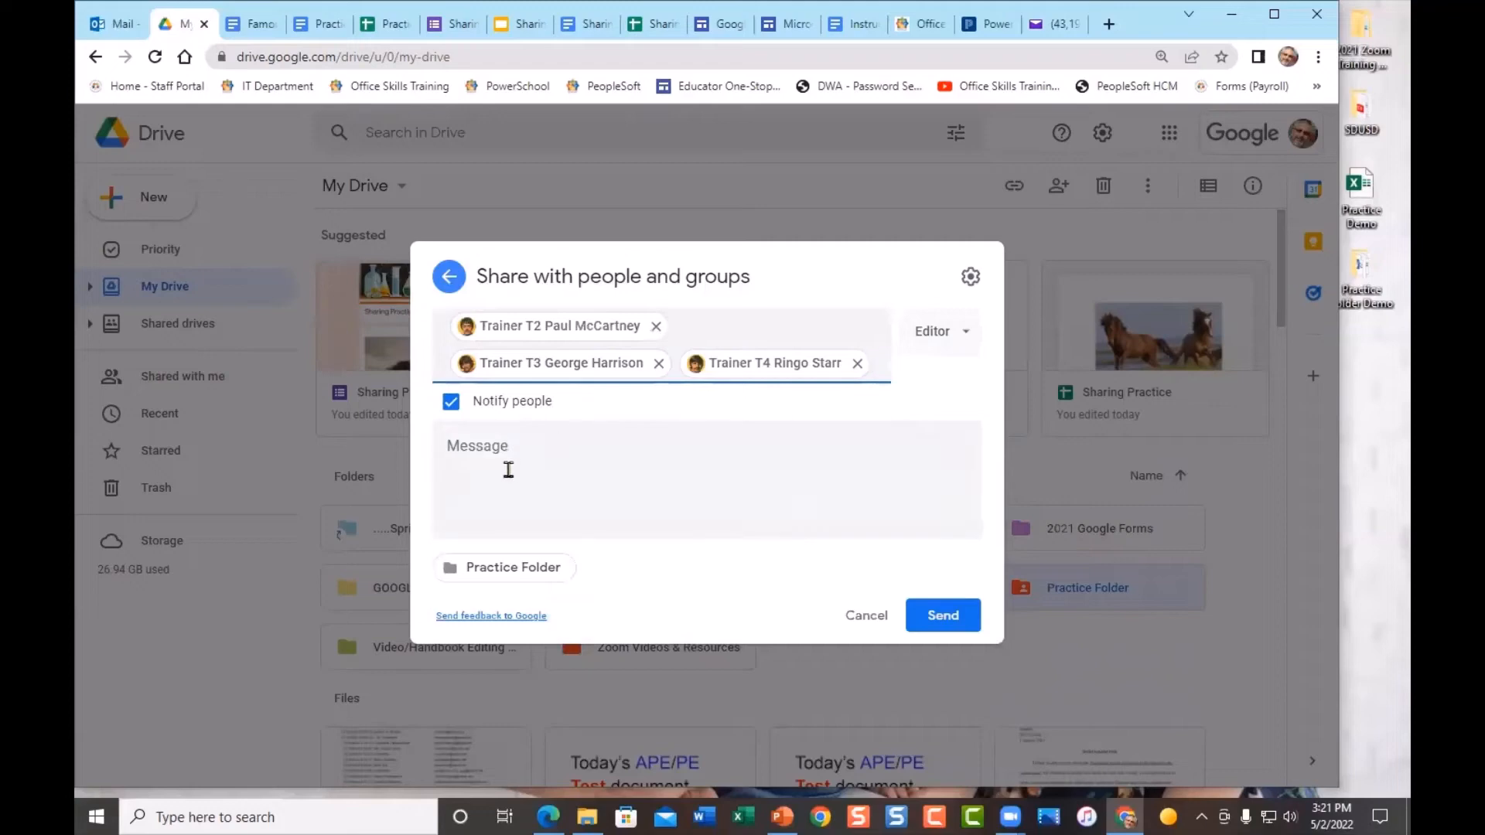
left_click(953, 624)
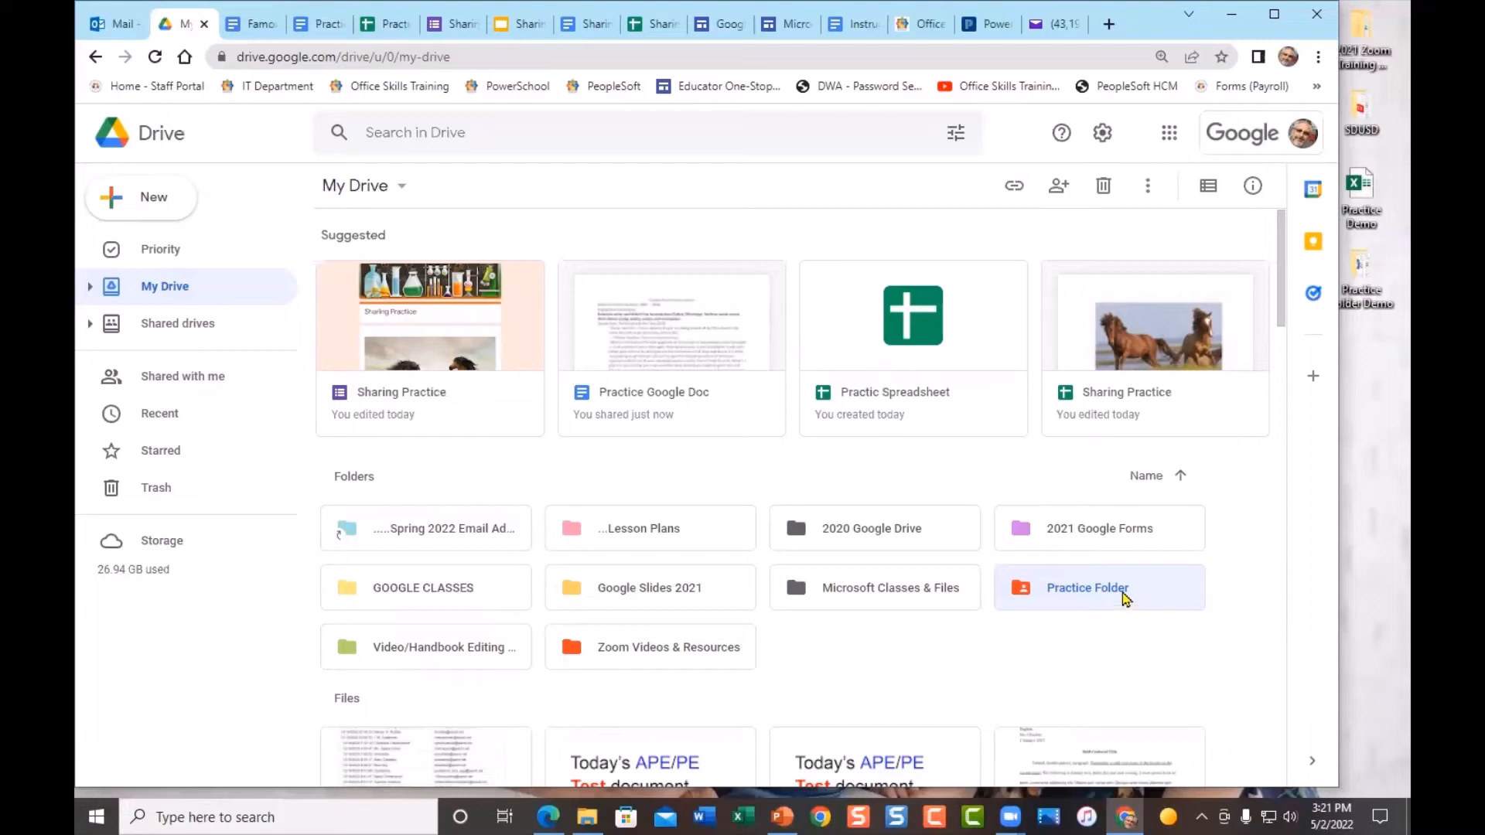
Open Practice Folder and check who has access to the Sharing Practice form inside it.
double_click(1071, 596)
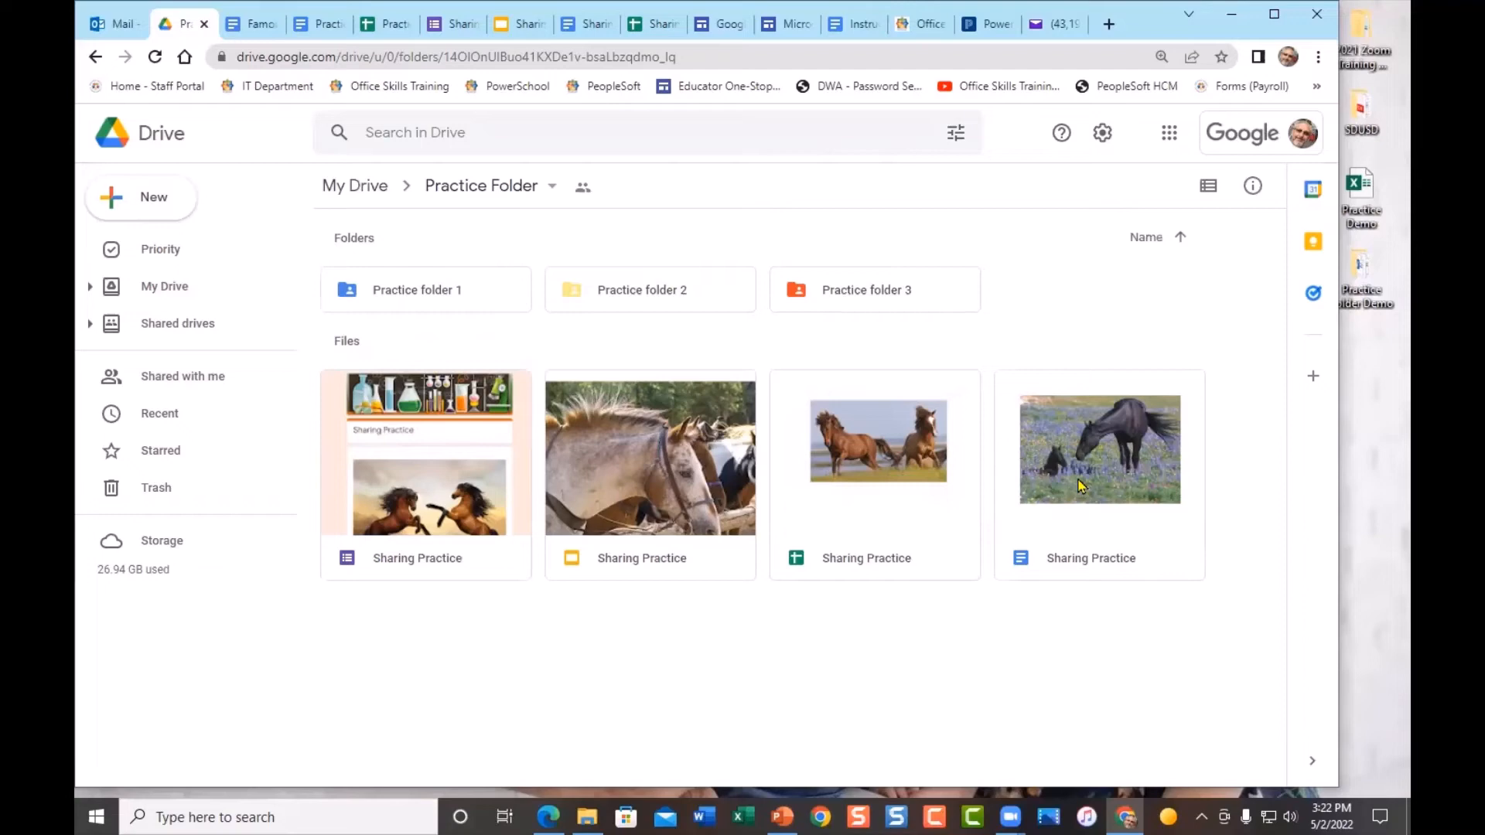
right_click(410, 462)
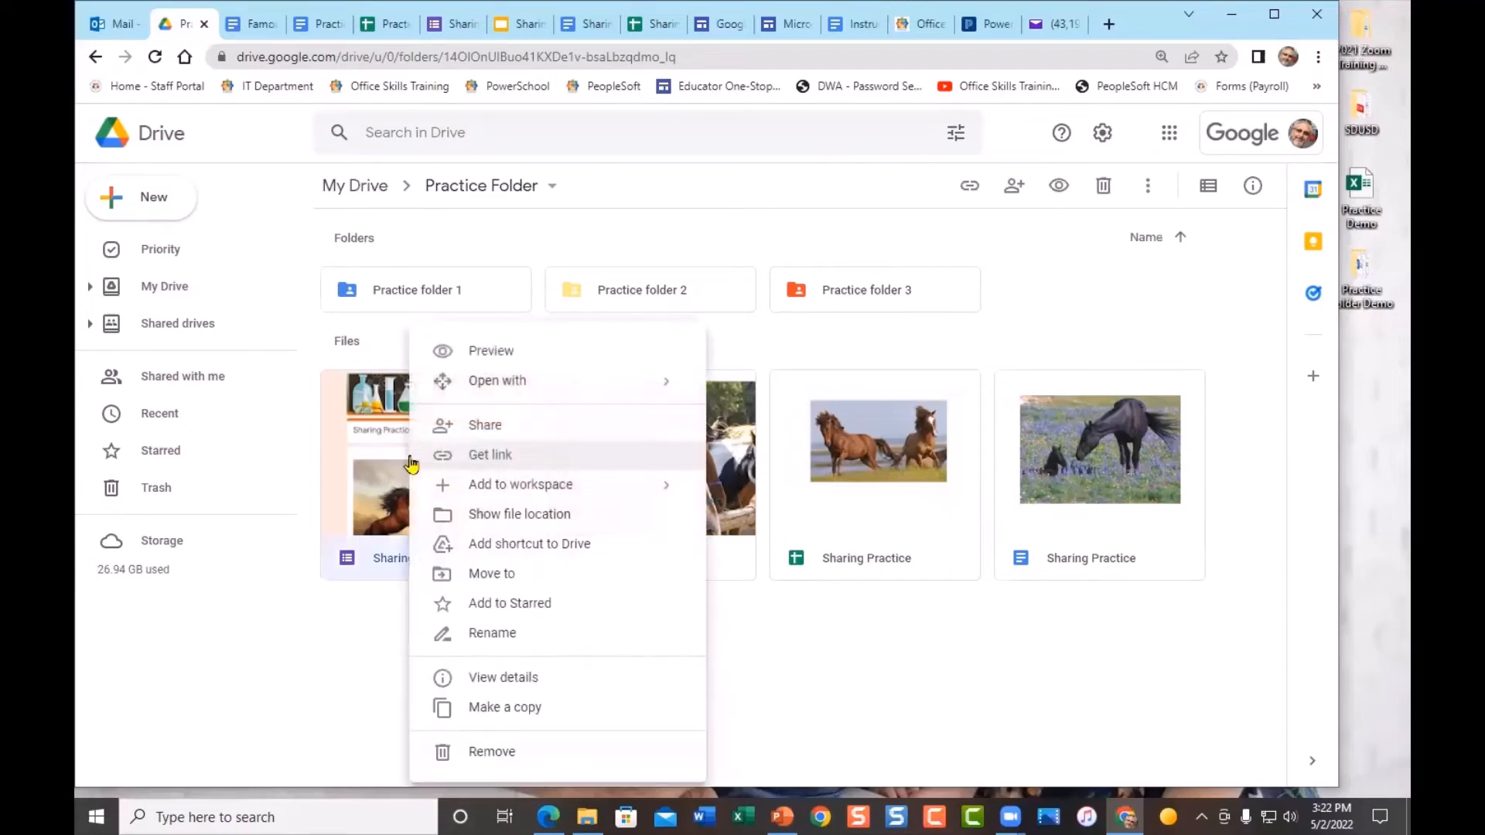
left_click(499, 424)
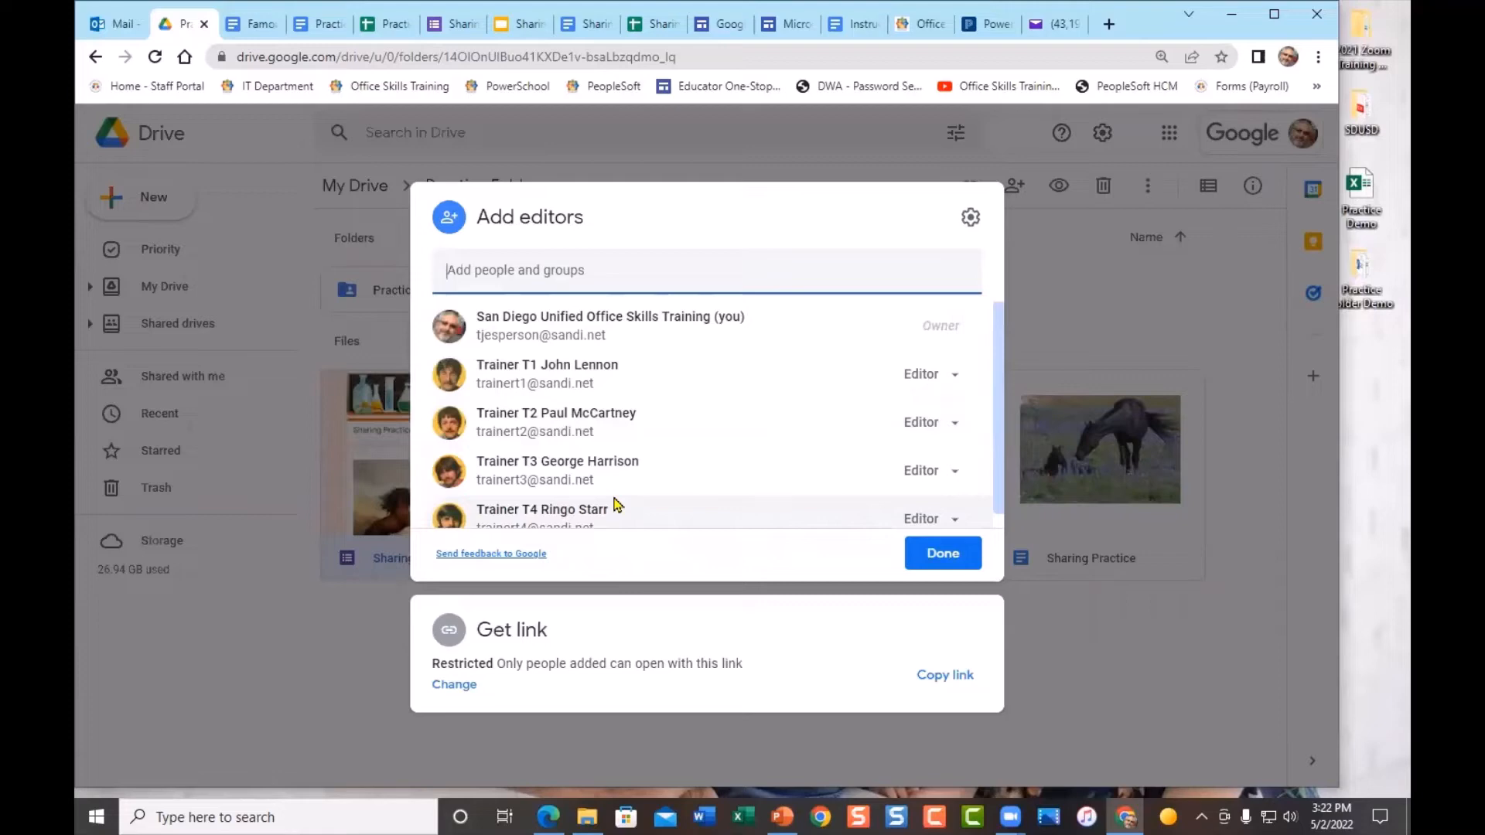
mouse_move(630, 478)
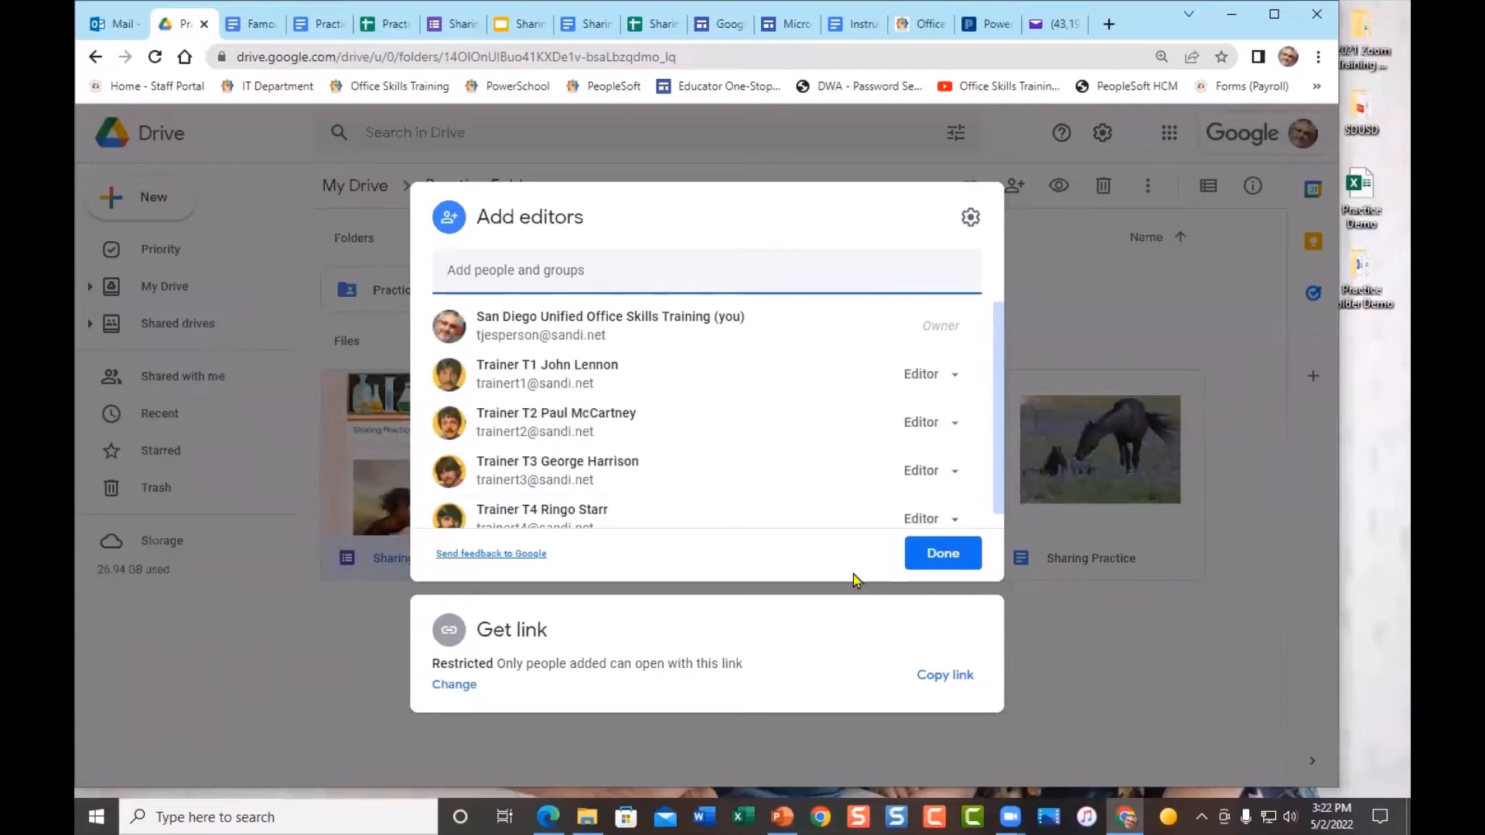
left_click(938, 554)
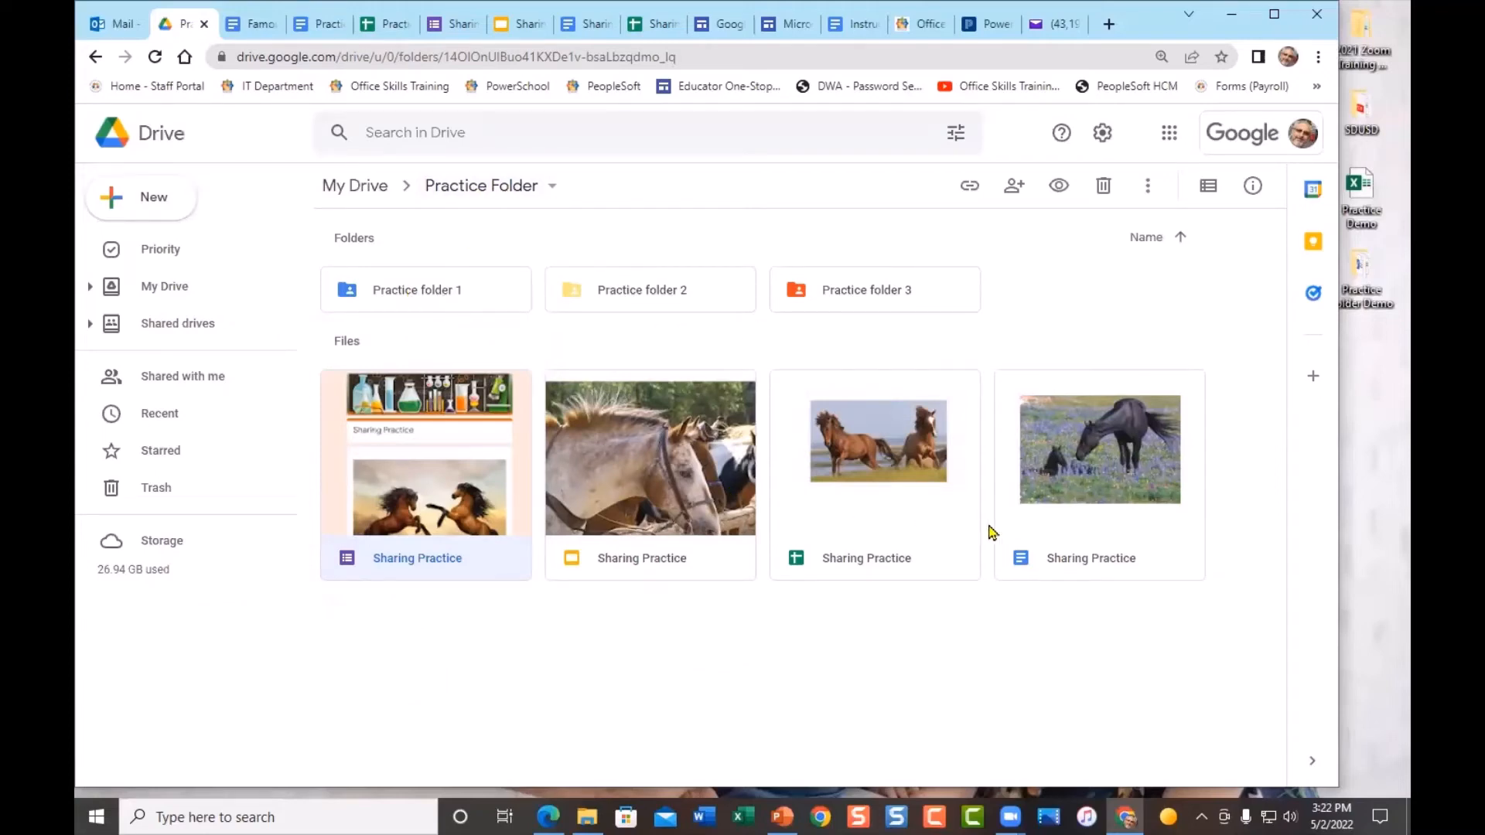
Open Practice folder 1 and check who has access to the Practic Spreadsheet file inside it.
double_click(424, 298)
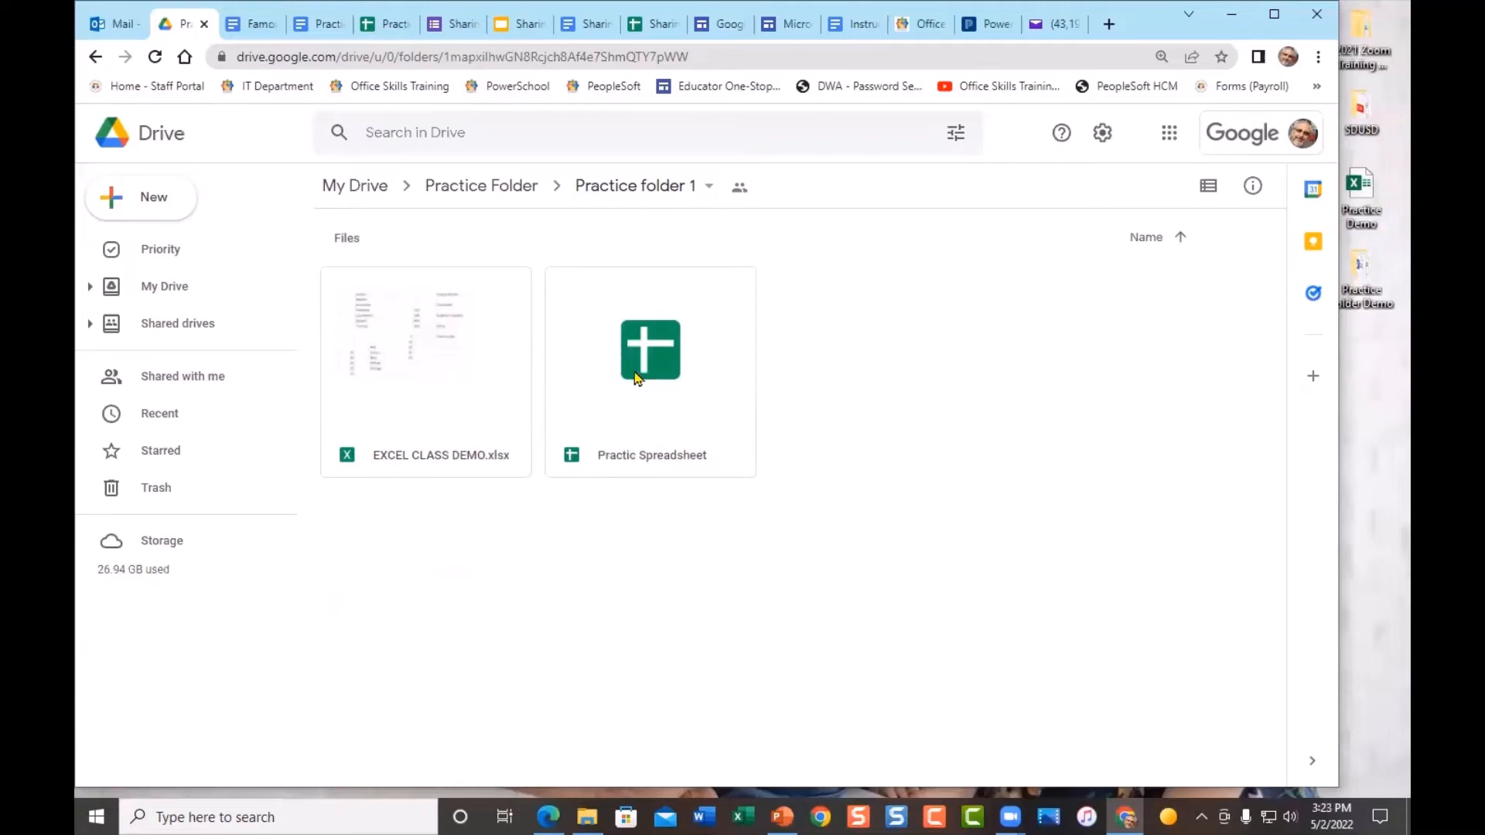
right_click(598, 386)
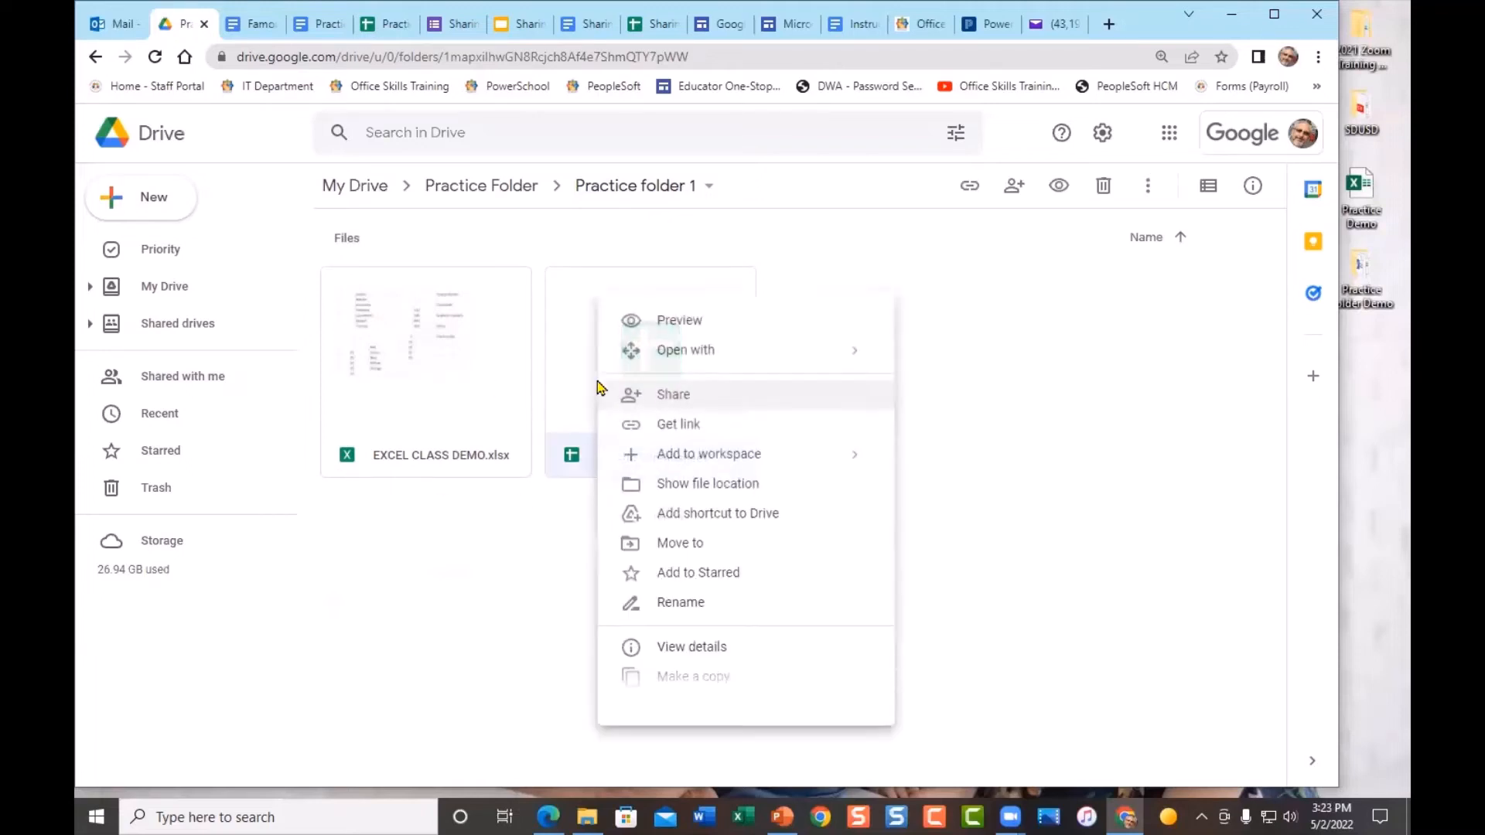
left_click(672, 394)
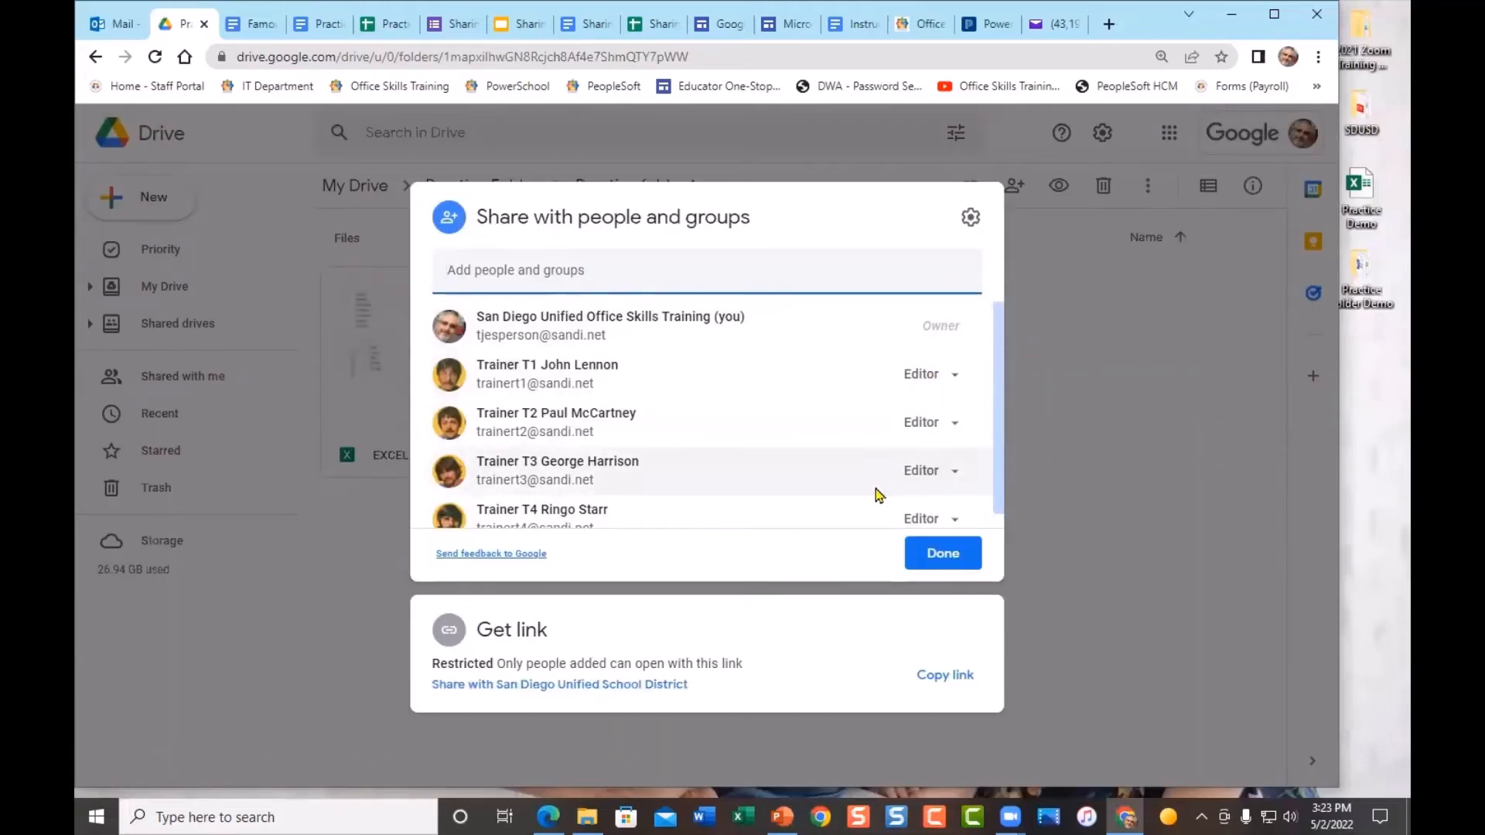
mouse_move(801, 526)
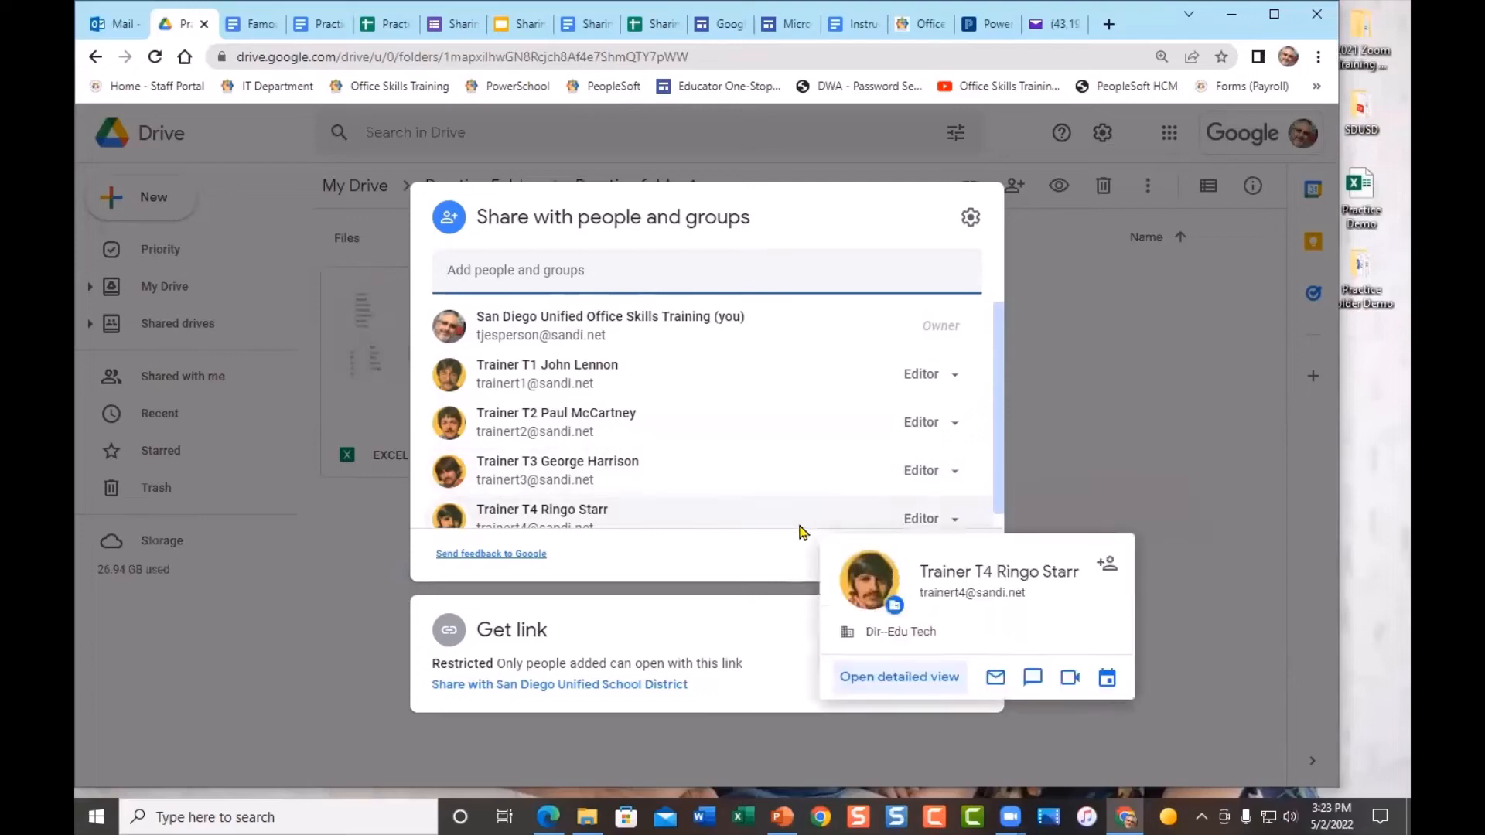
left_click(391, 265)
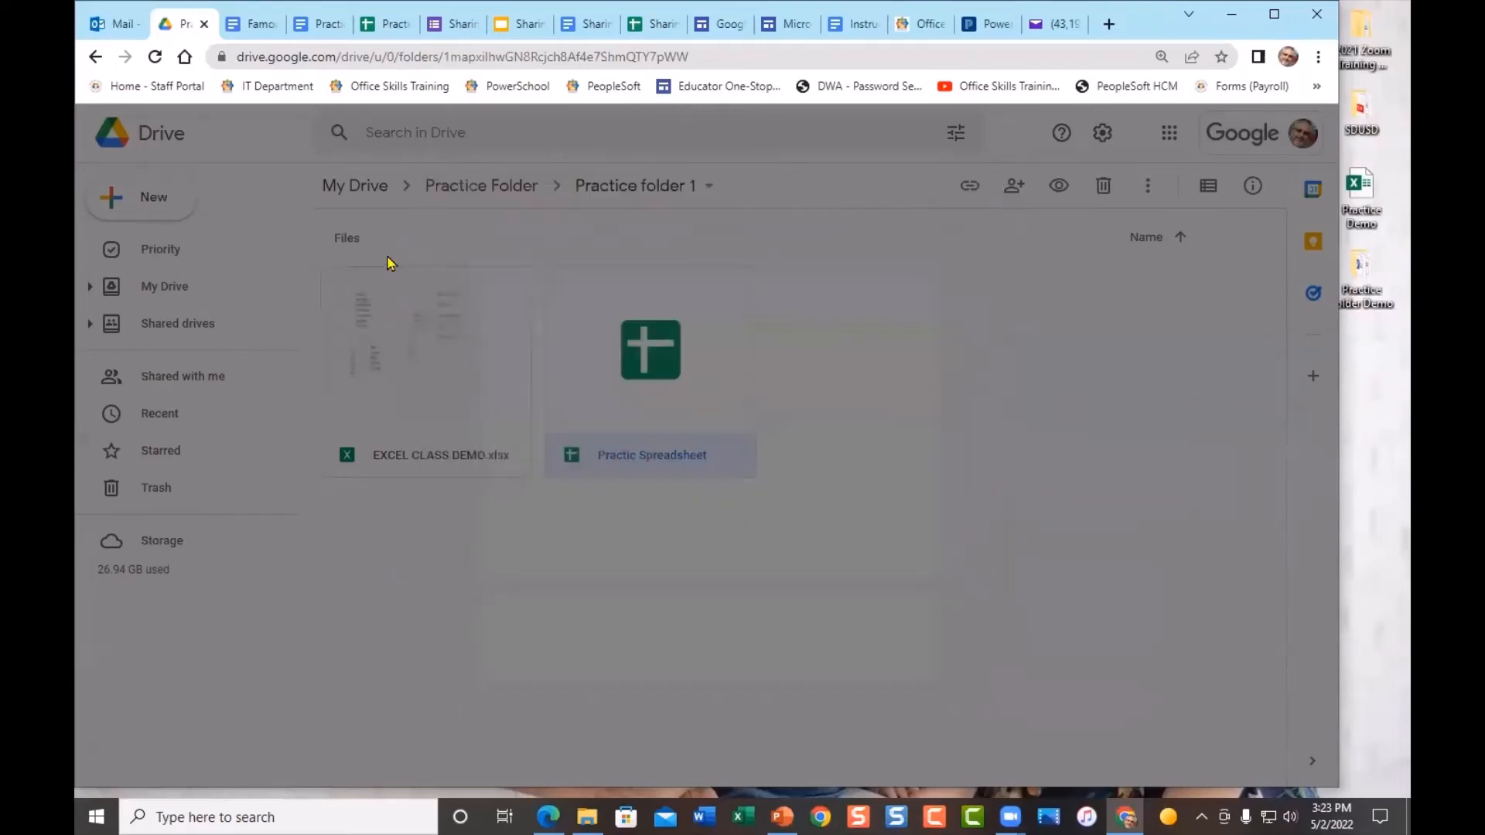
Go back to Practice Folder, open Practice folder 2 and check who has access to Practice Google Doc.
left_click(488, 189)
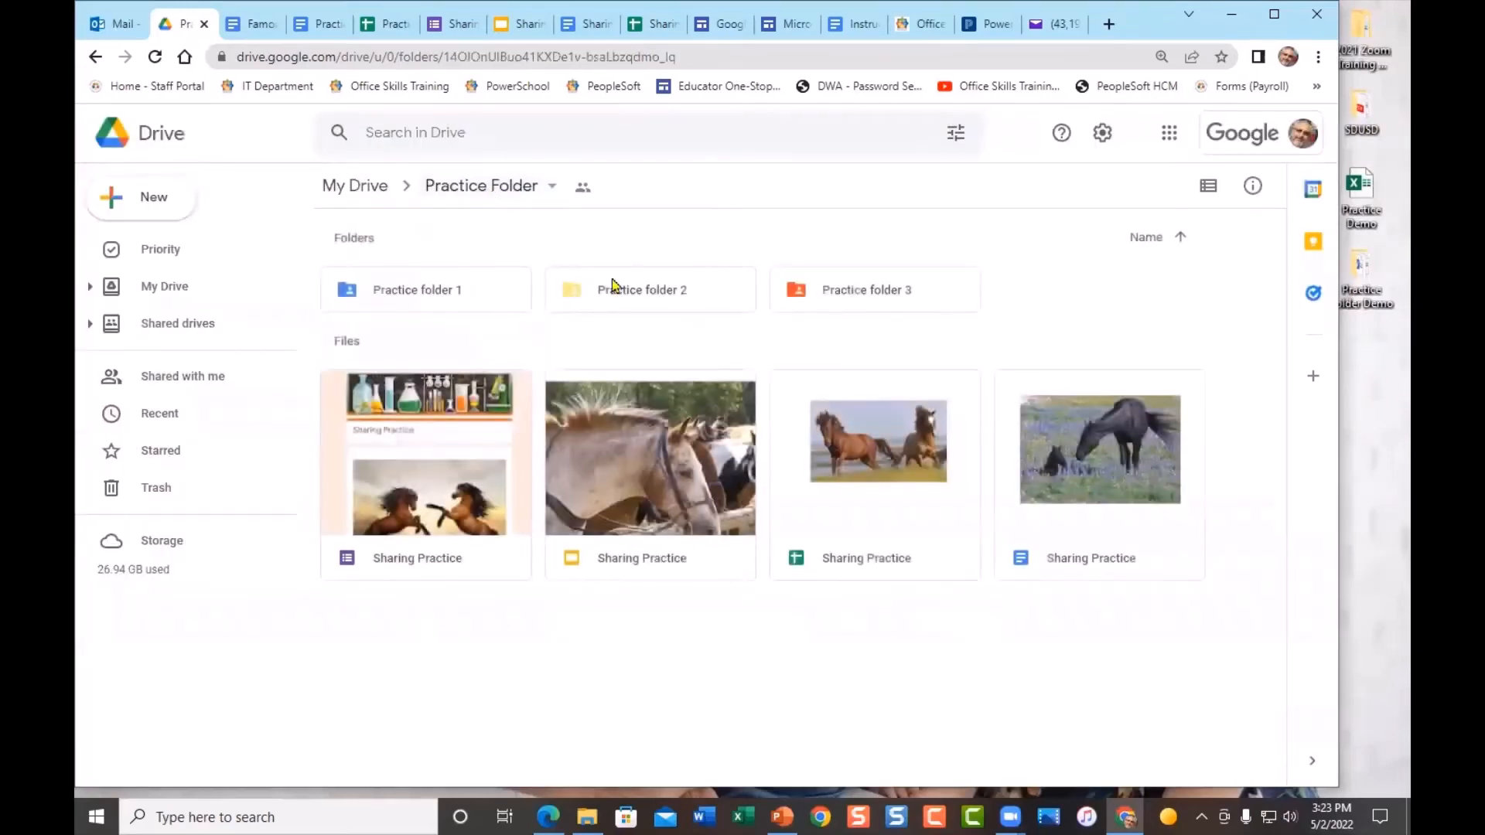
double_click(644, 287)
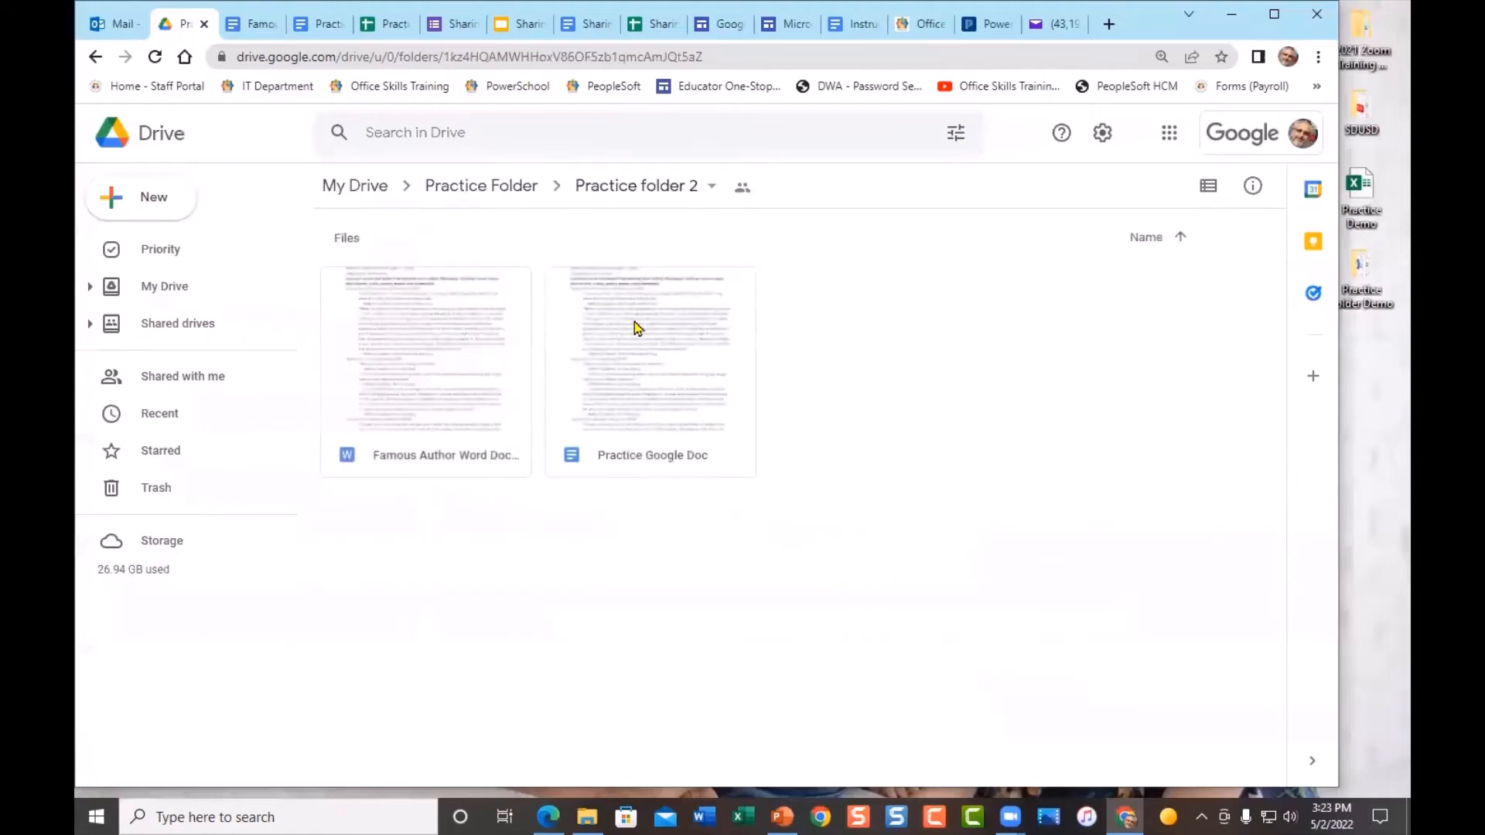
right_click(607, 393)
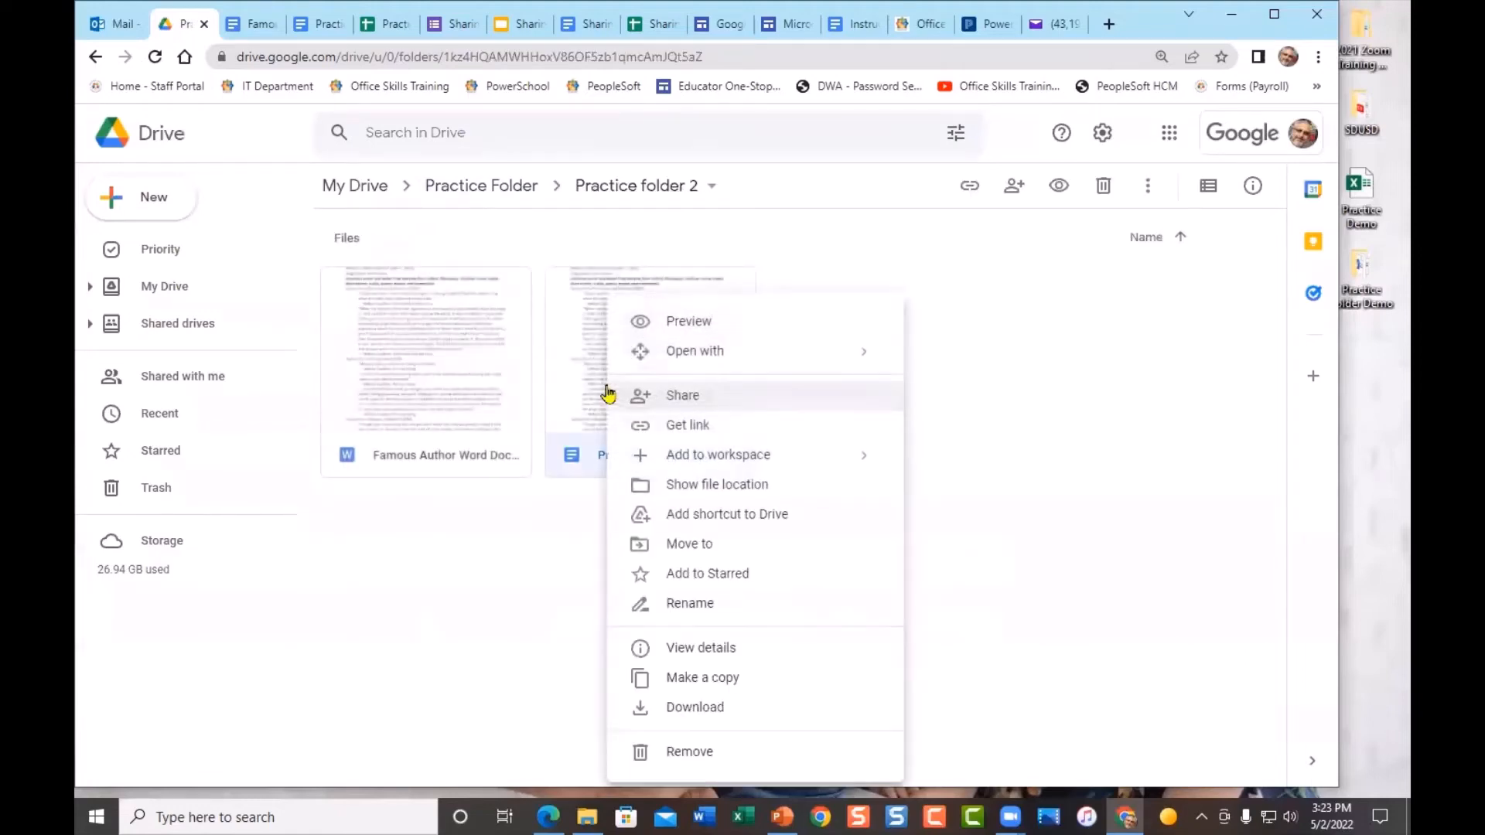
left_click(684, 397)
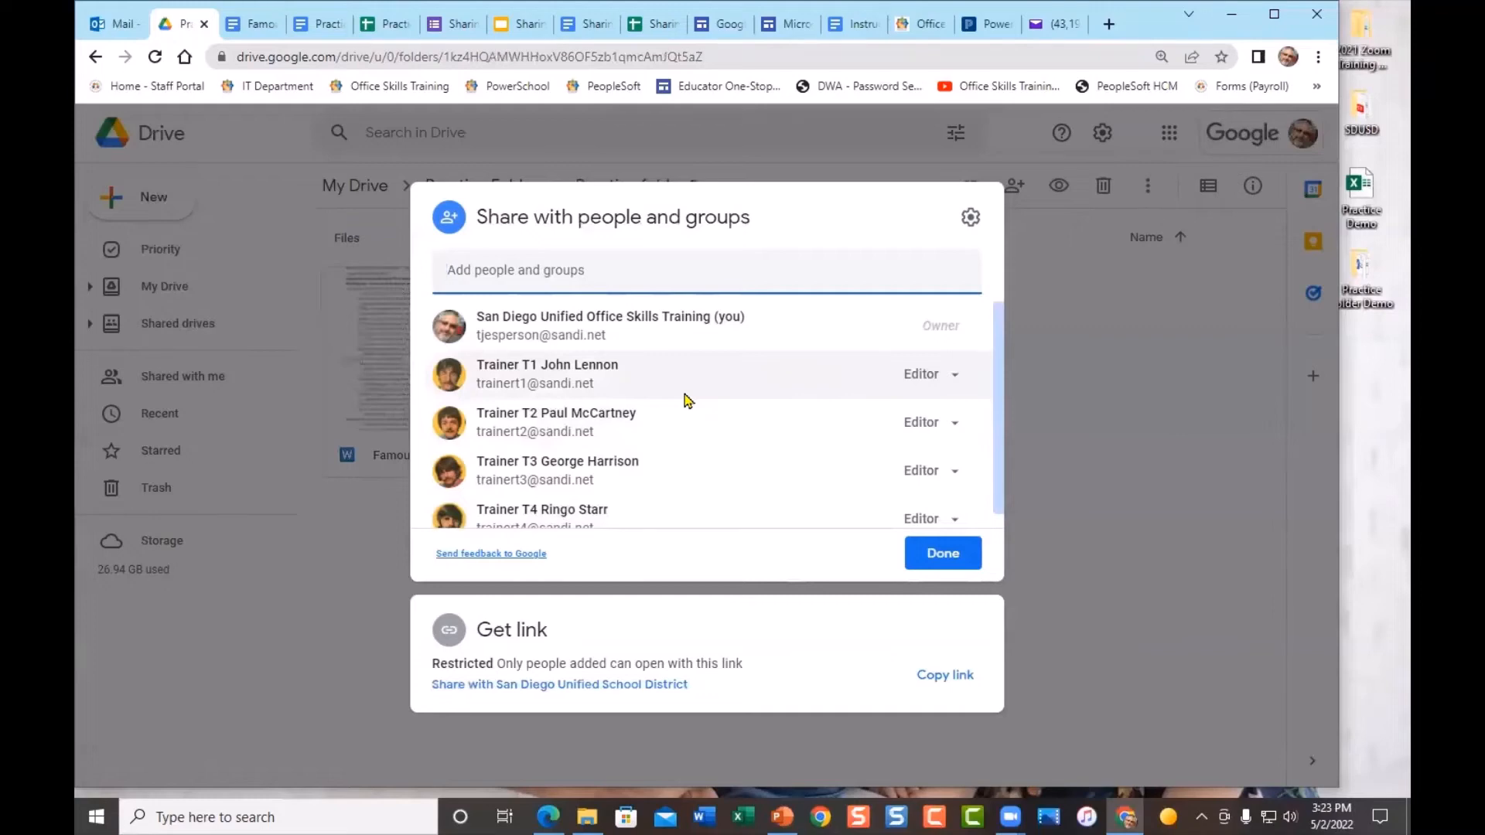
mouse_move(688, 400)
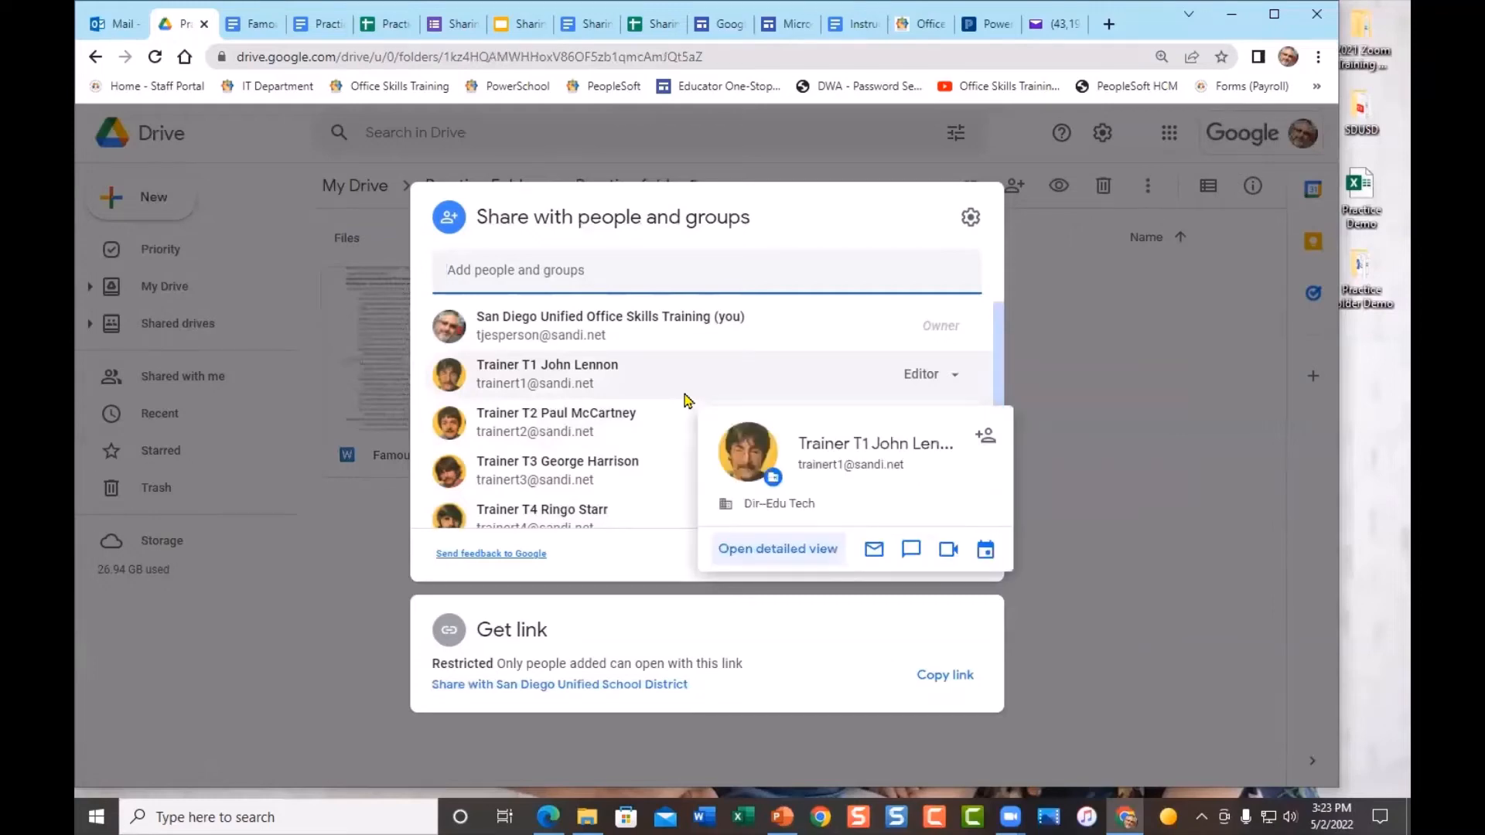
left_click(374, 331)
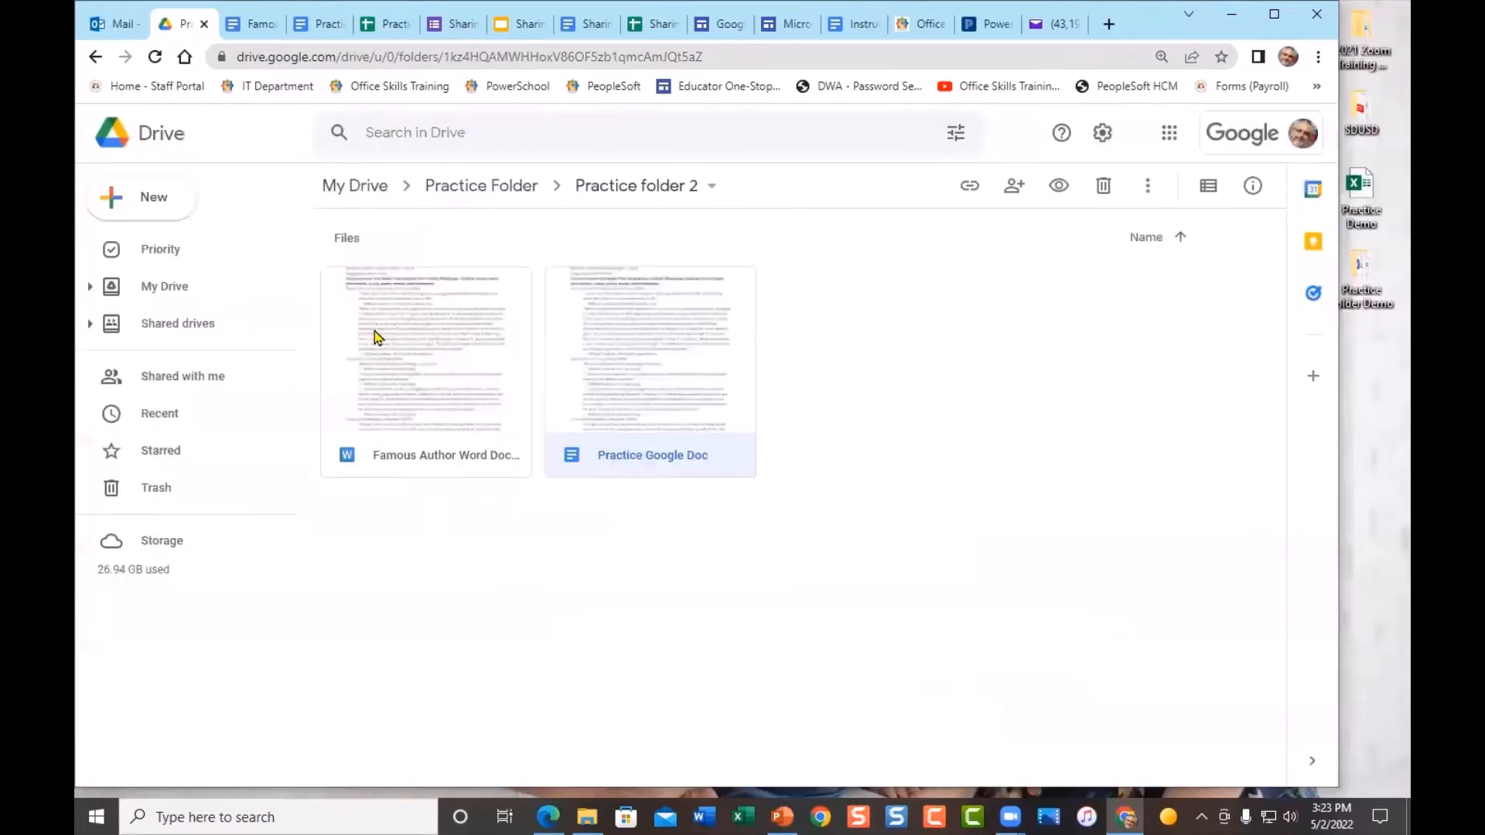
Open Practice folder 3 inside Practice Folder and upload the Practice Demo Excel file from the desktop into it.
left_click(499, 188)
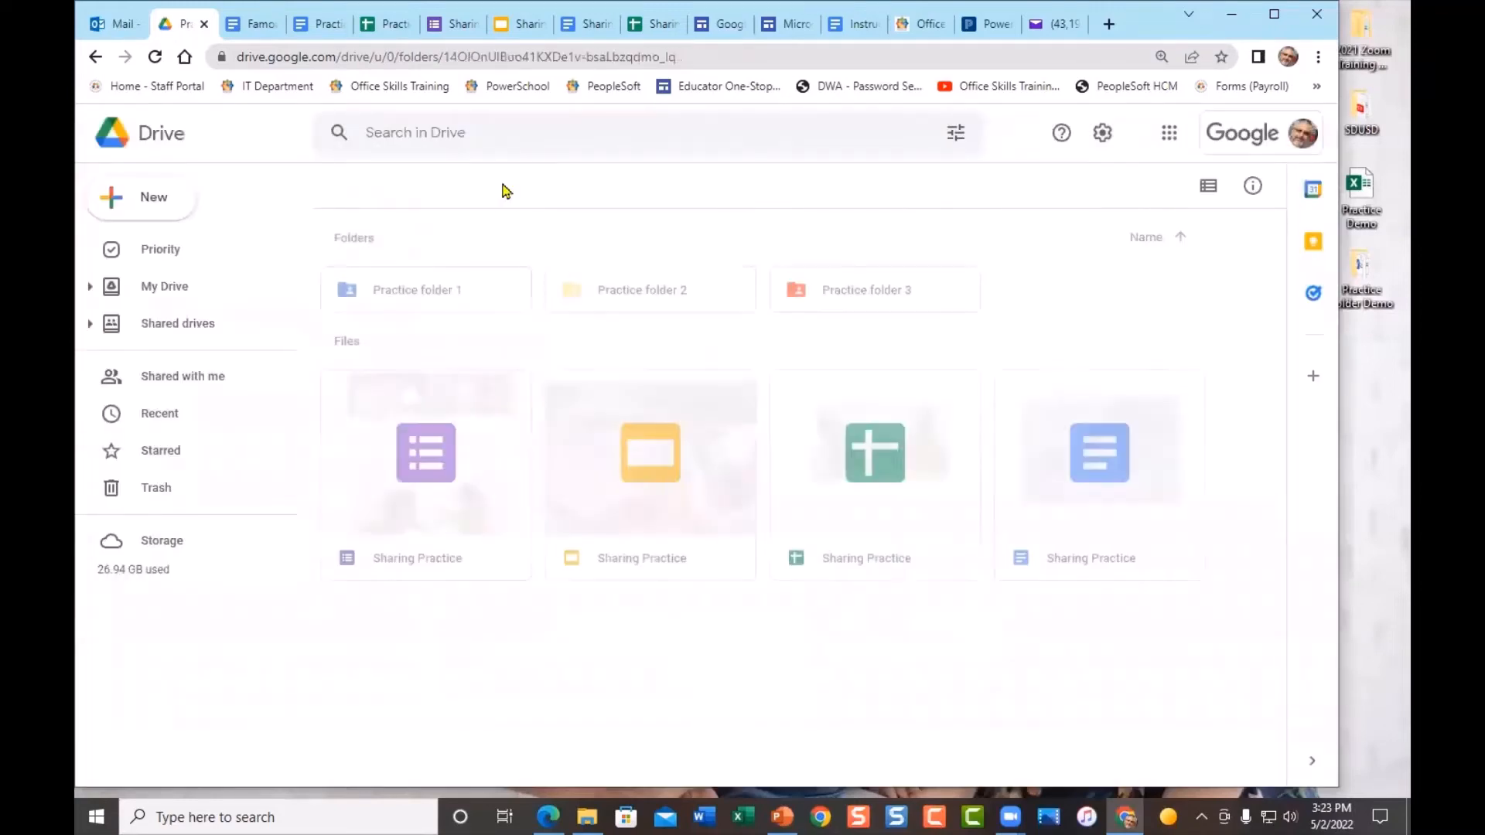
left_click(872, 293)
double_click(872, 293)
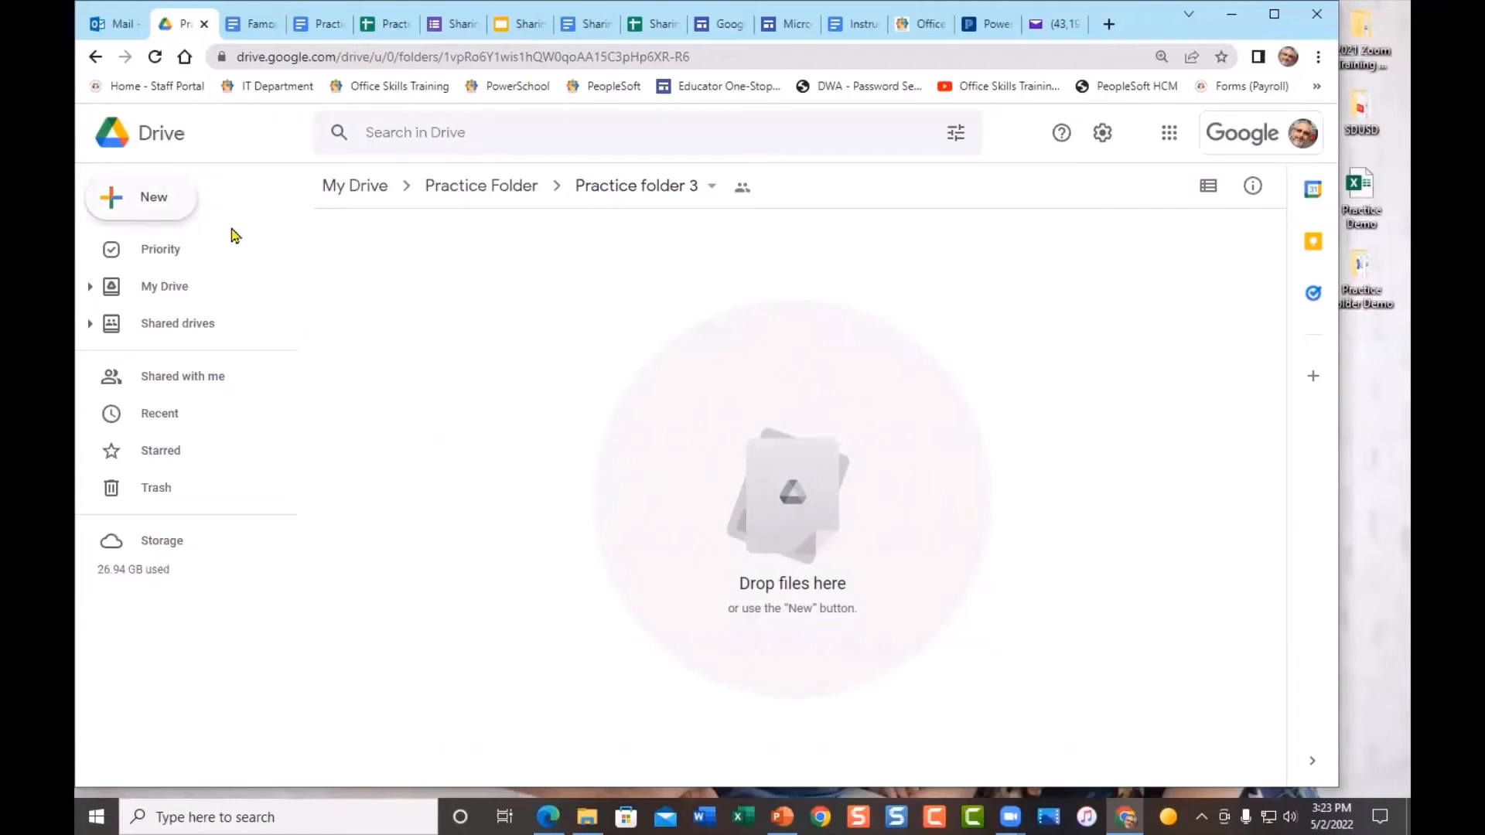
left_click(1368, 195)
left_click_drag(1368, 195, 516, 311)
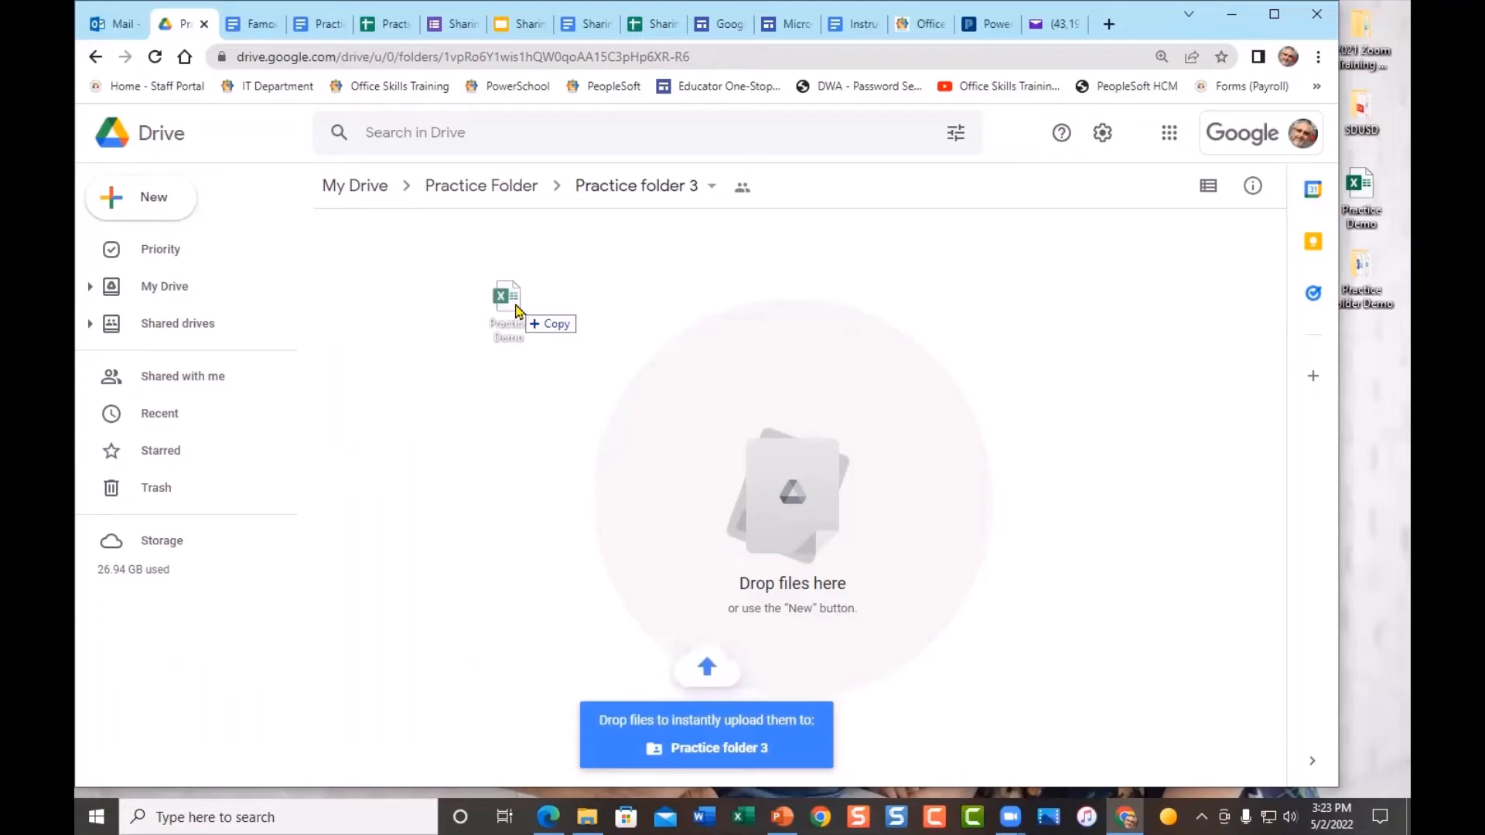
left_click_drag(517, 312, 1381, 197)
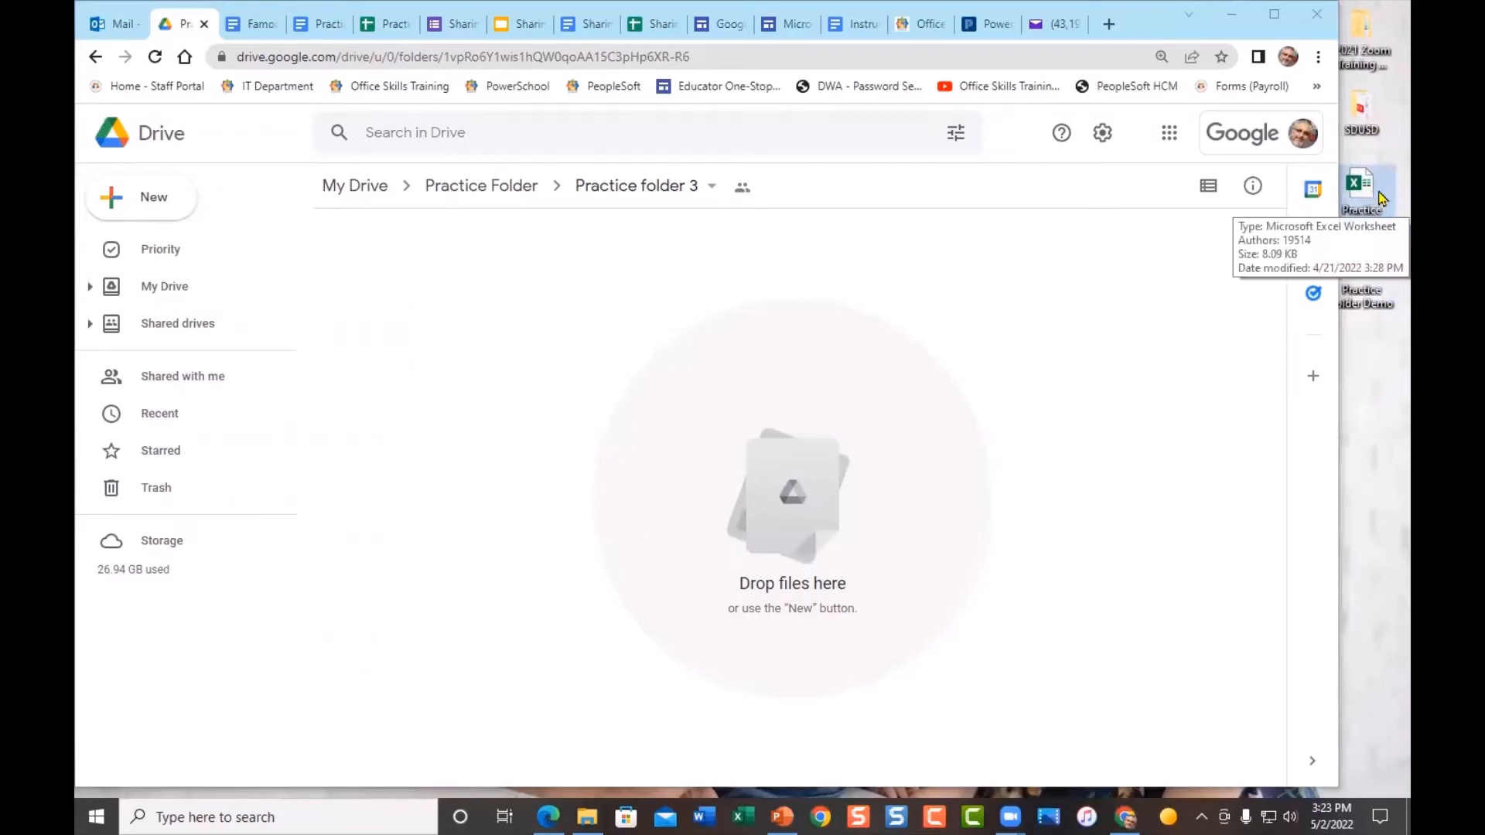
left_click_drag(1385, 226, 563, 373)
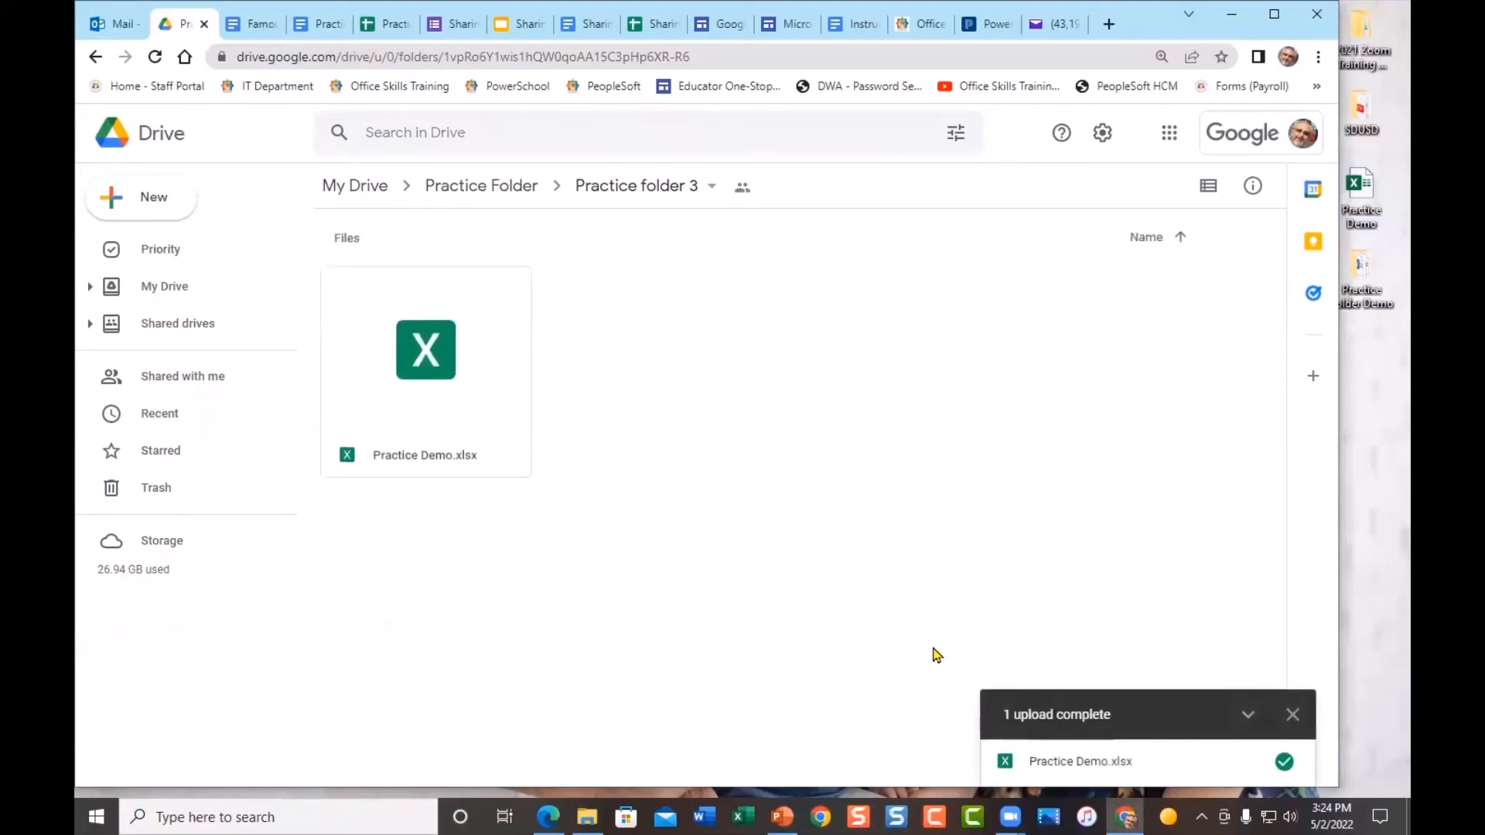
left_click(1292, 715)
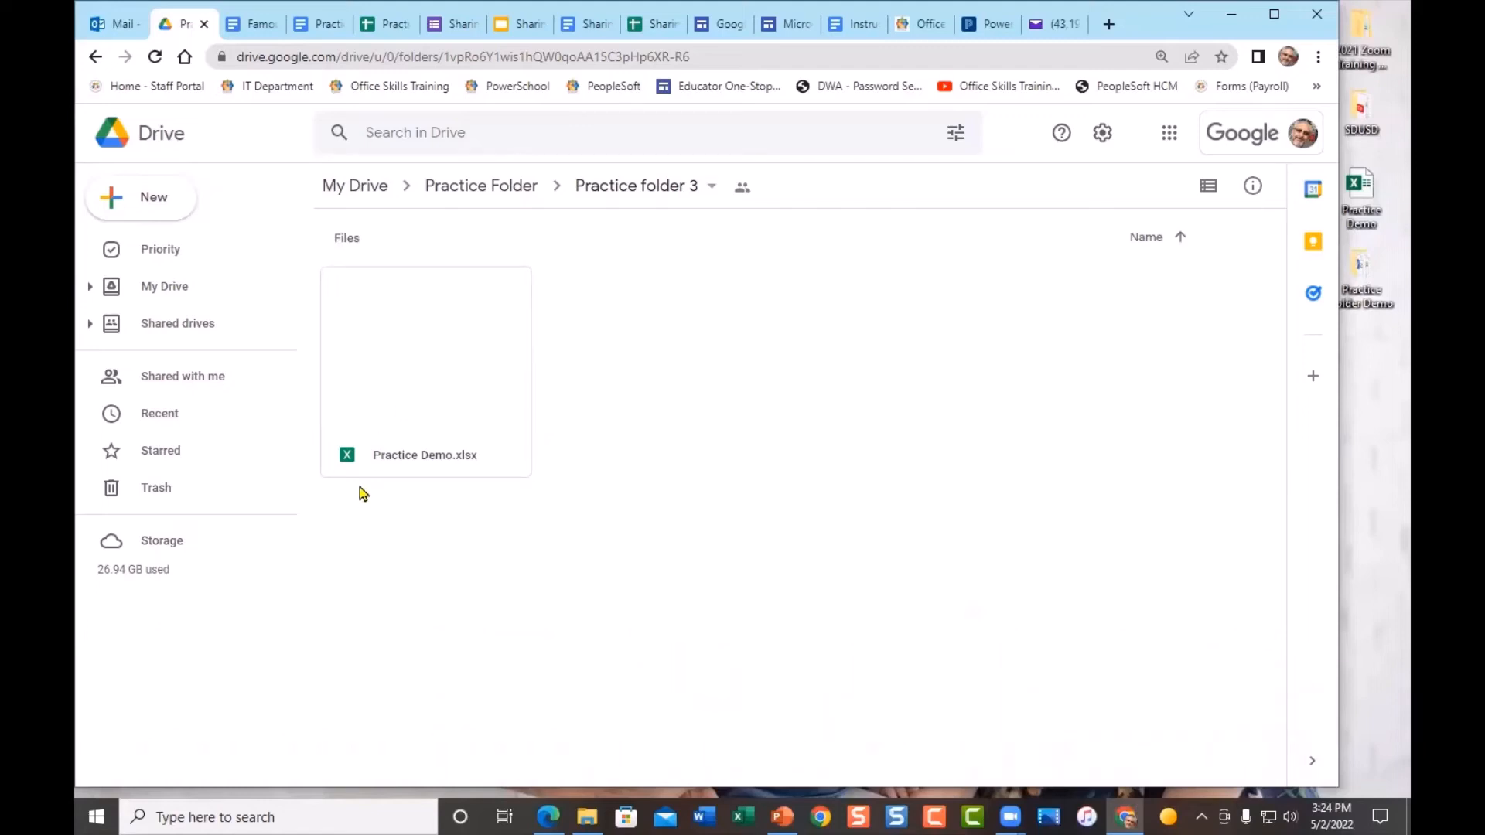
Check who has access to the uploaded Practice Demo.xlsx file.
right_click(422, 373)
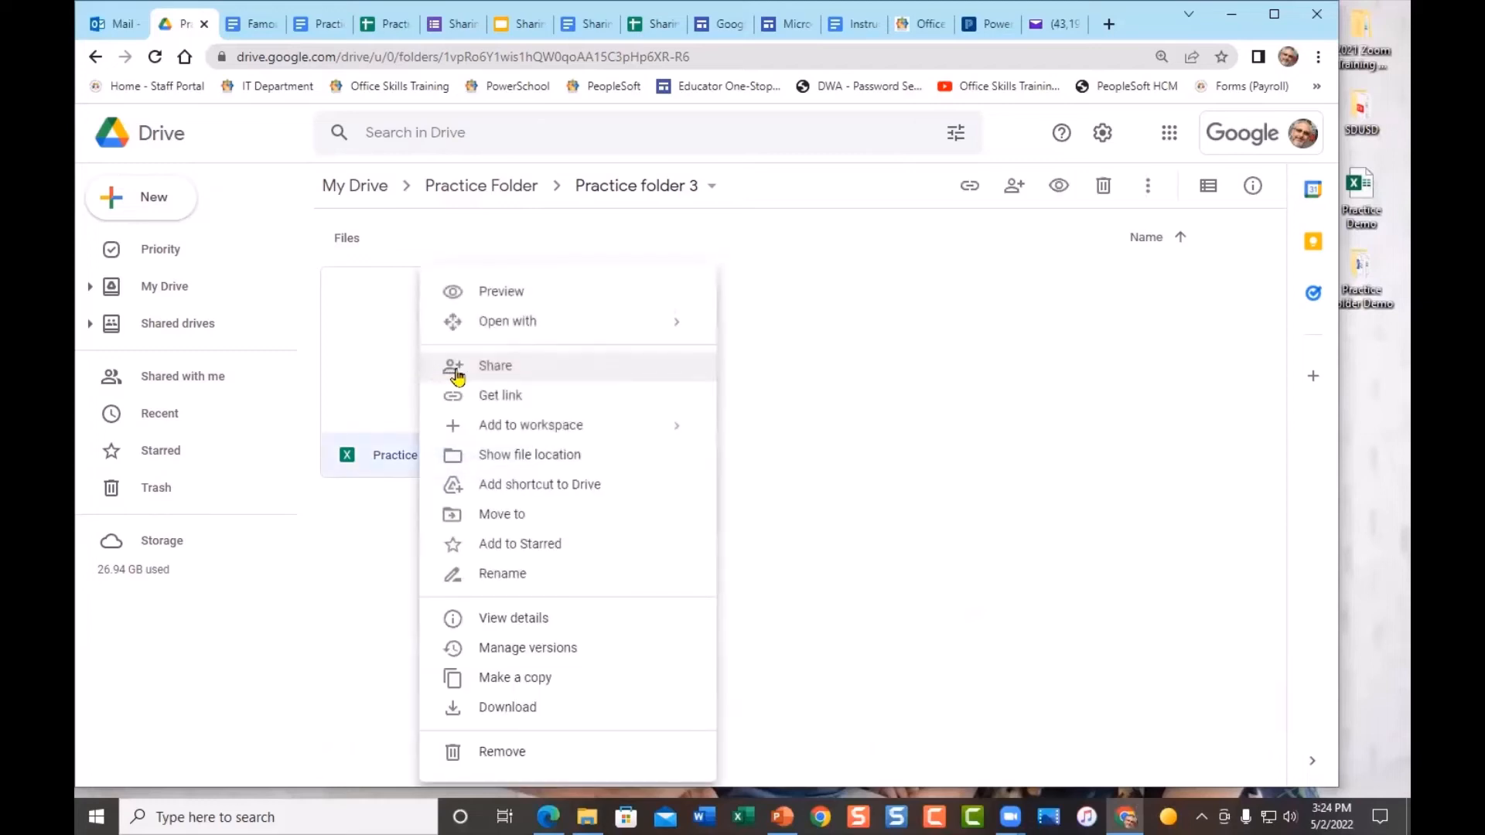
left_click(487, 369)
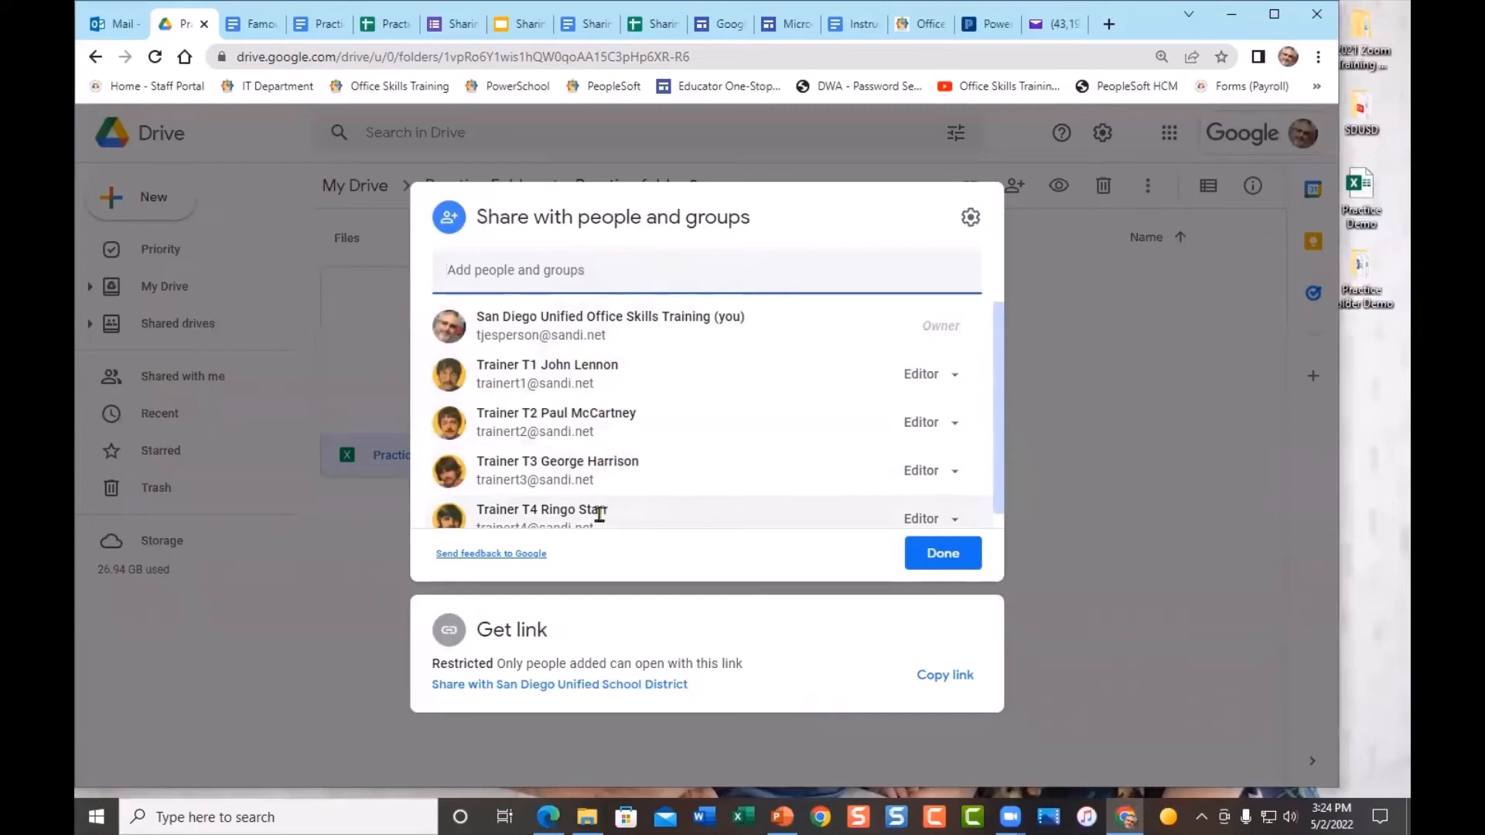
left_click(389, 389)
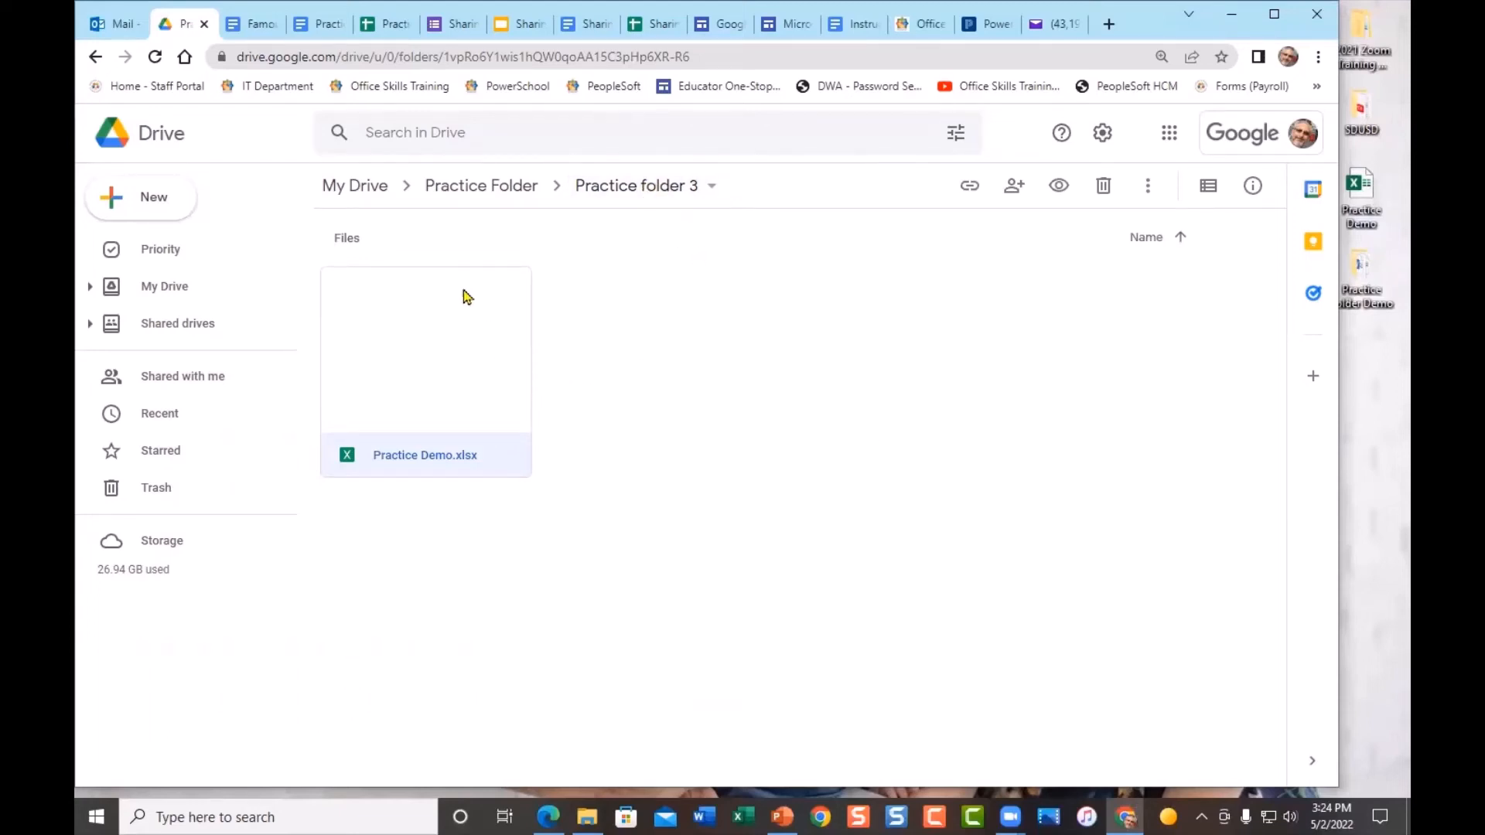
Upload the Practice Folder Demo folder from the desktop into Practice folder 3 and check who has access to it.
left_click(1368, 280)
left_click_drag(1367, 280, 747, 331)
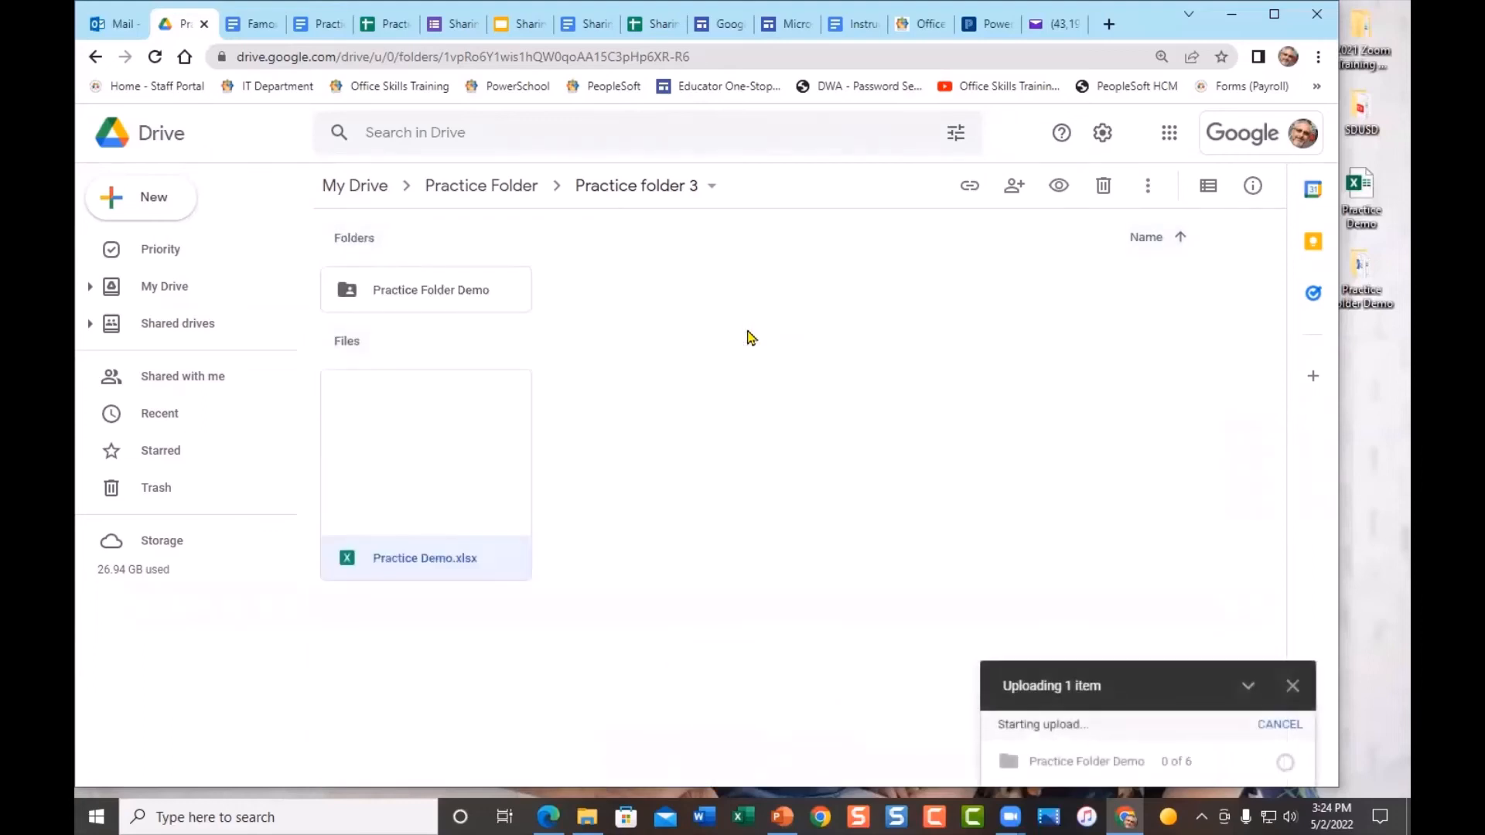
right_click(475, 289)
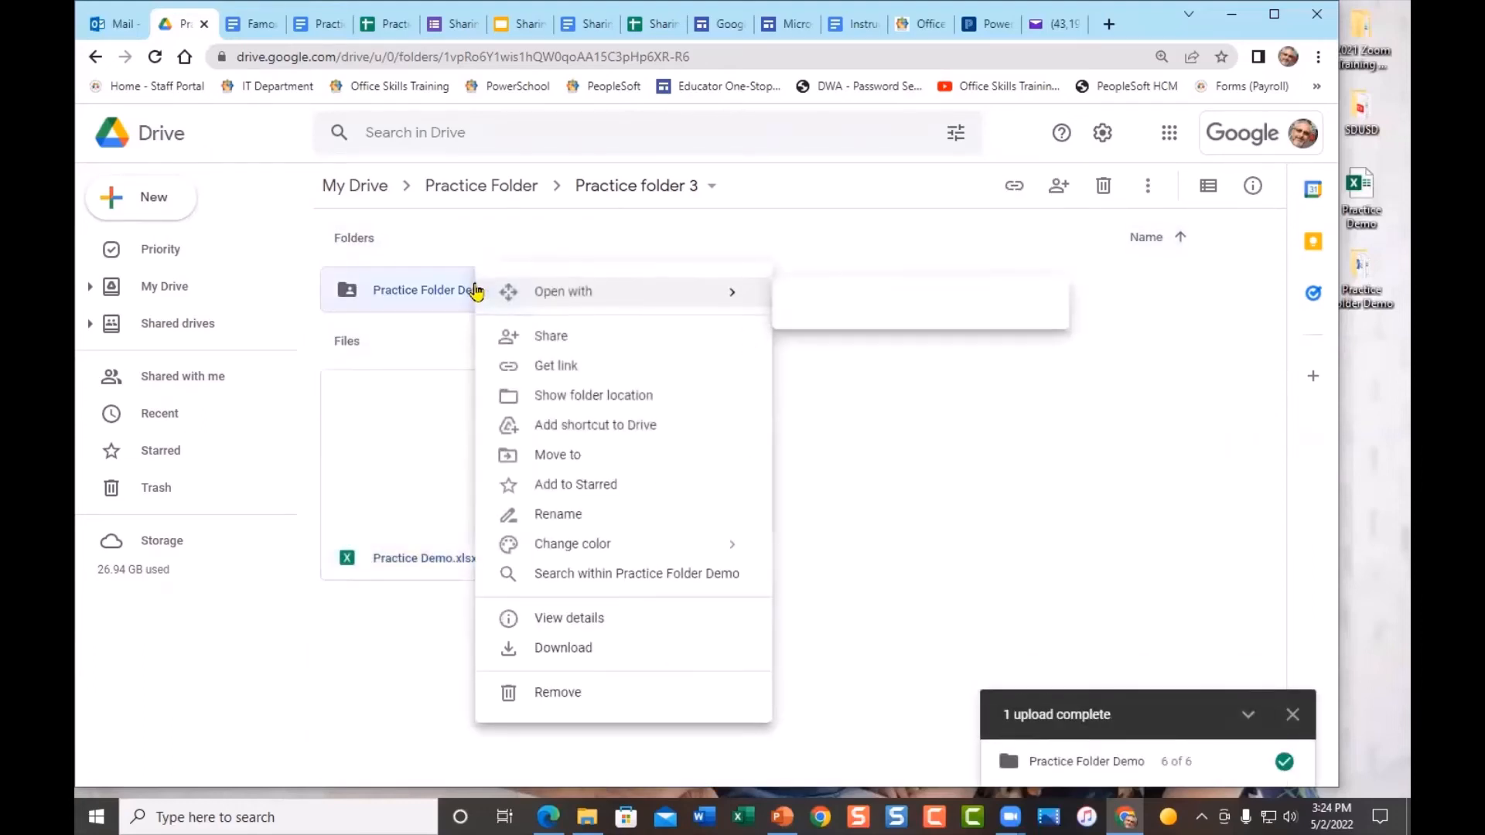
left_click(561, 337)
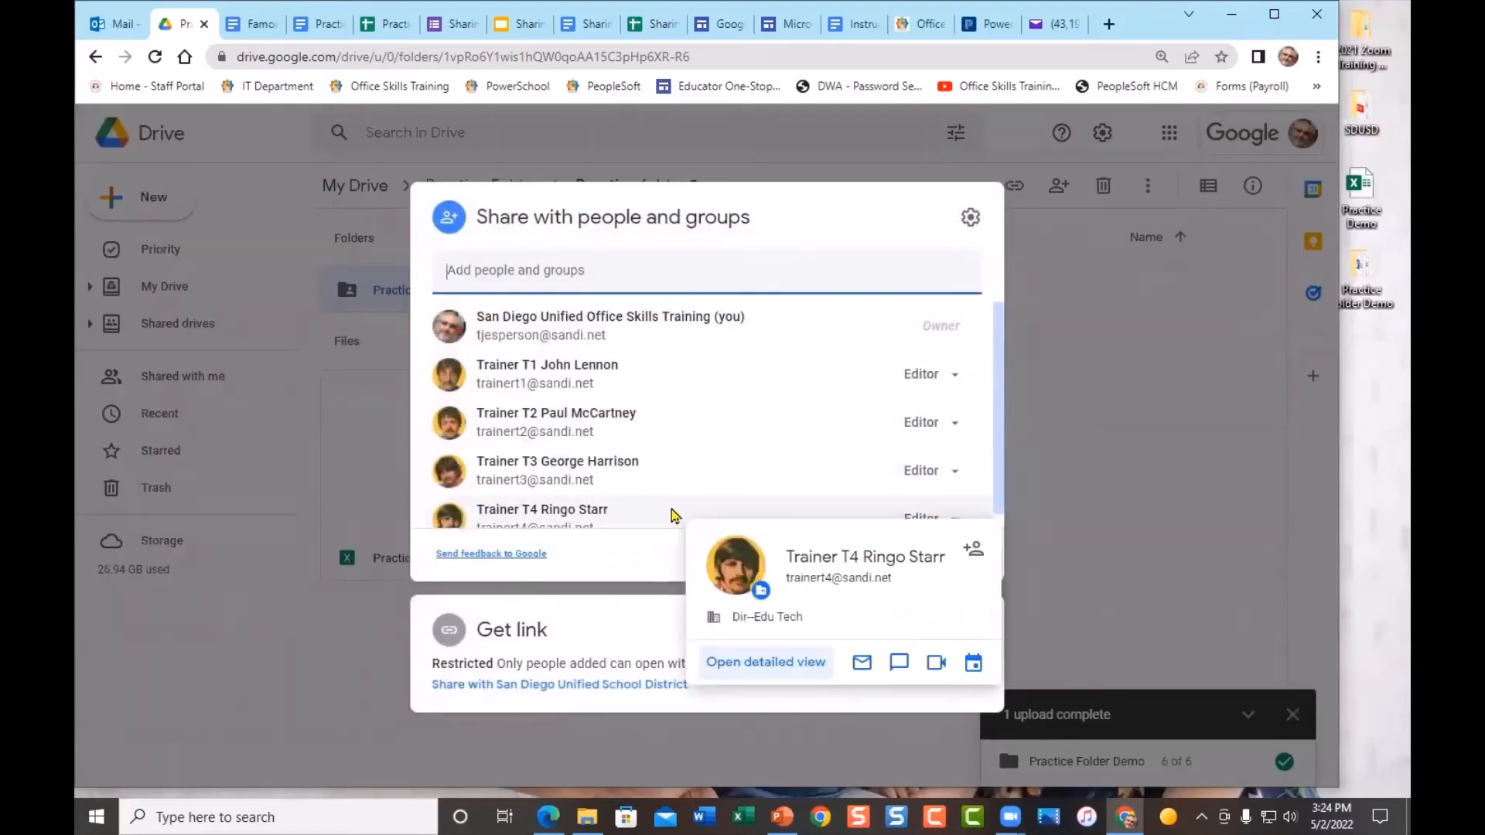
left_click(1078, 375)
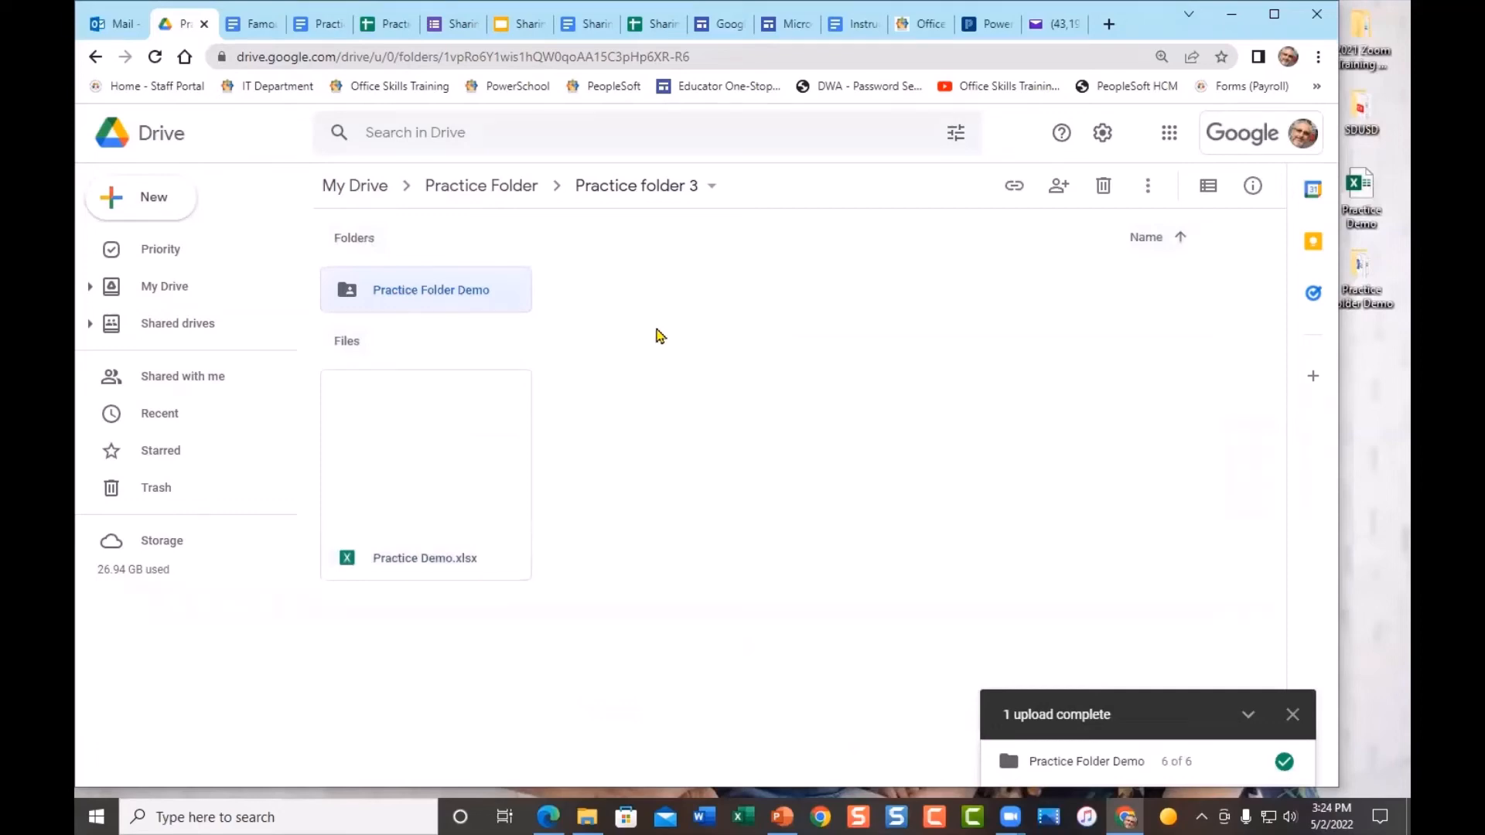
Go back up to My Drive and reopen Practice Folder from there.
left_click(473, 188)
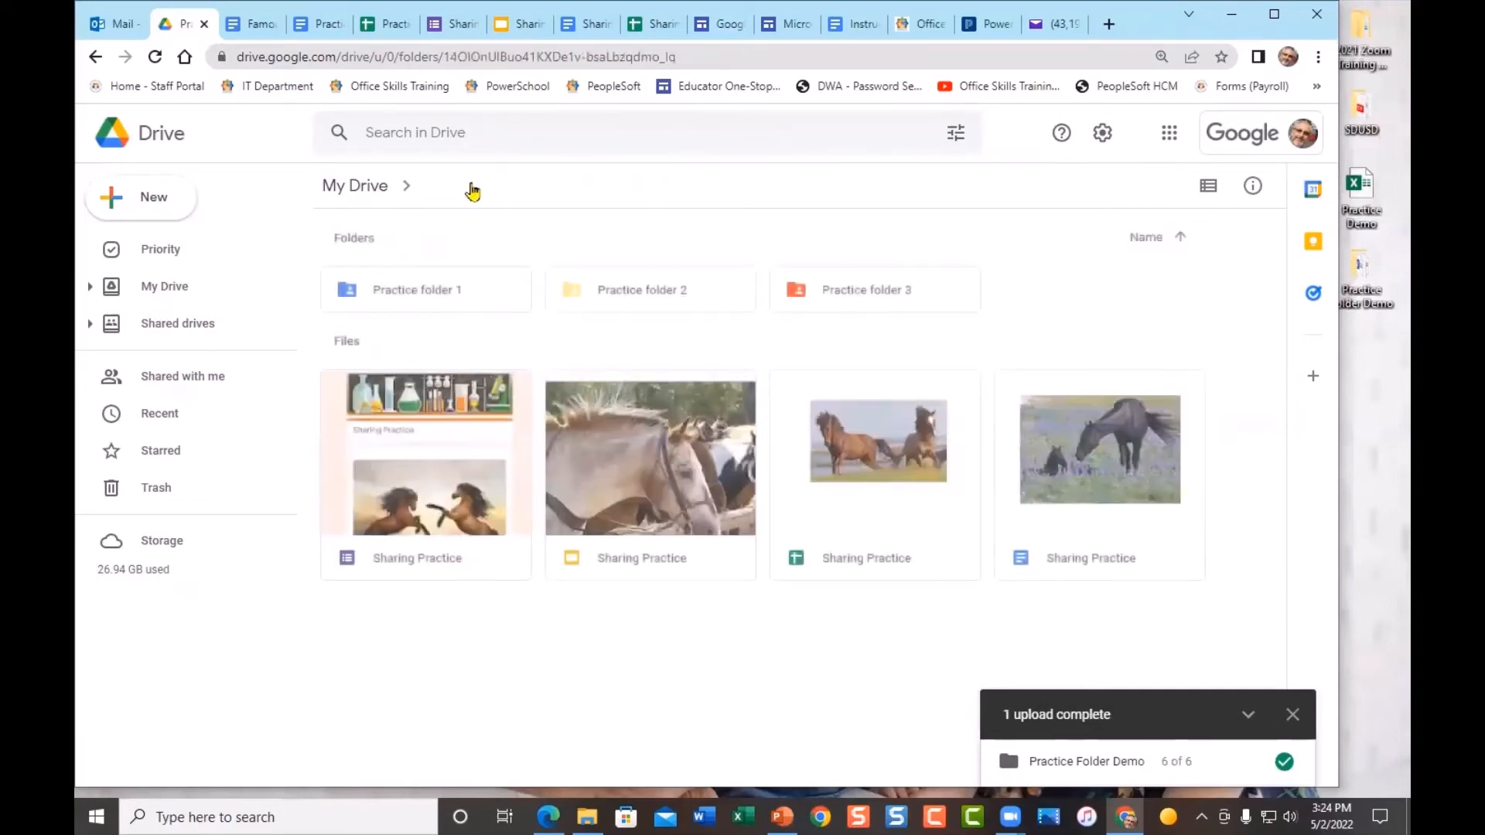
left_click(354, 188)
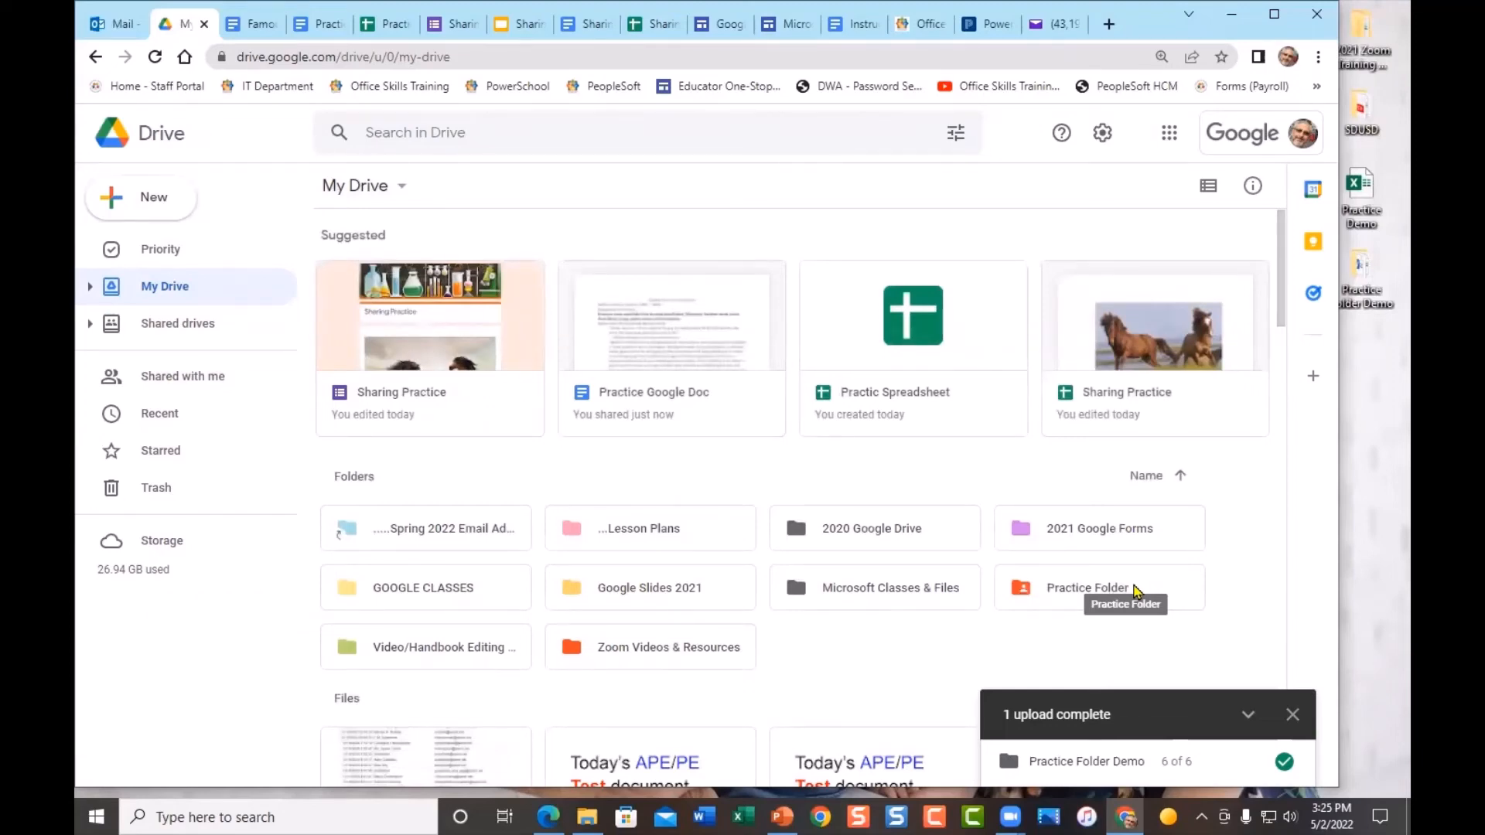
double_click(1070, 586)
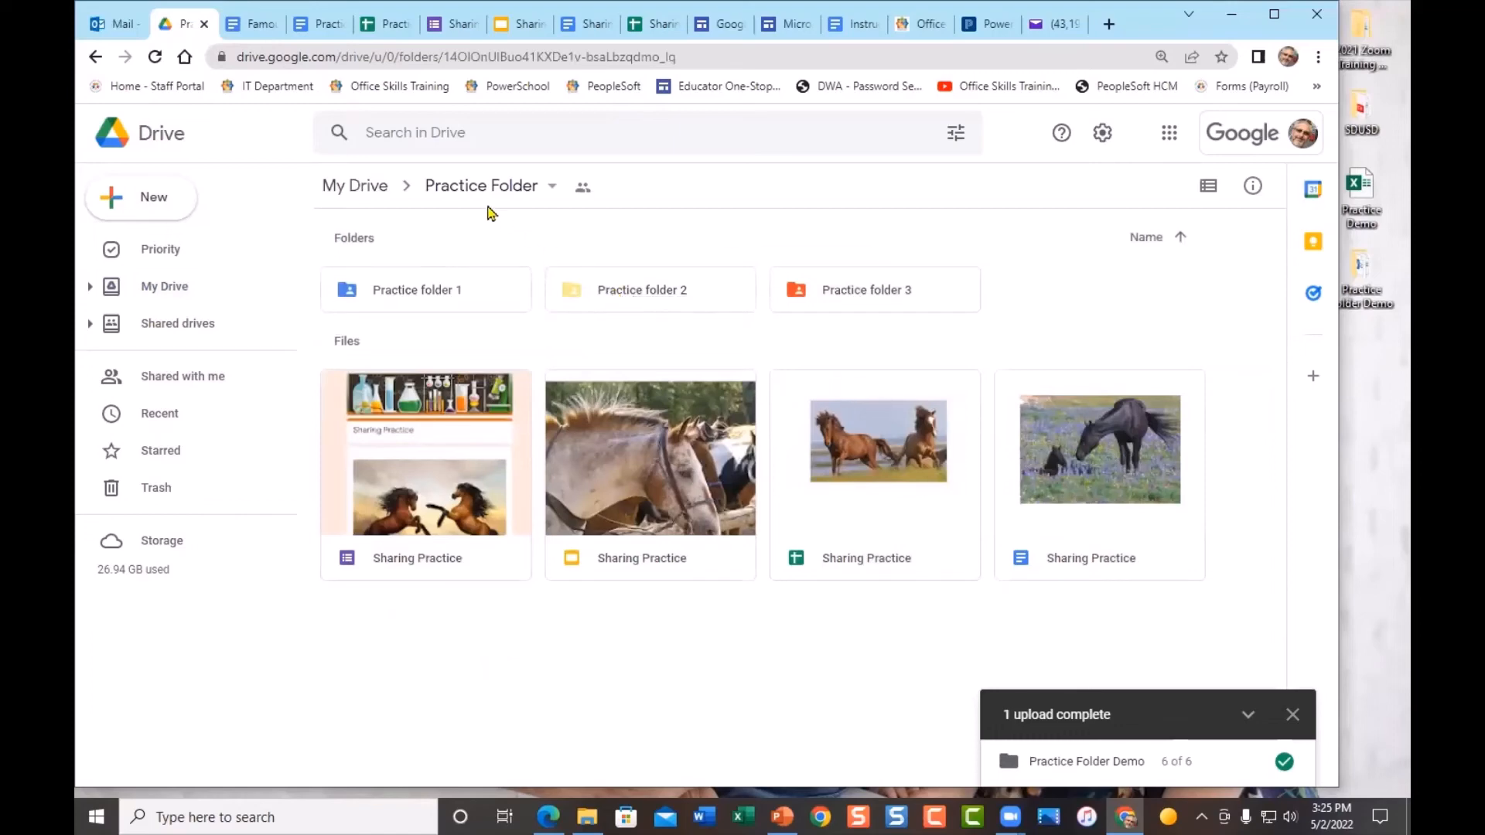
Remove all four trainers from the sharing list of Practice folder 2 and save the change.
right_click(634, 292)
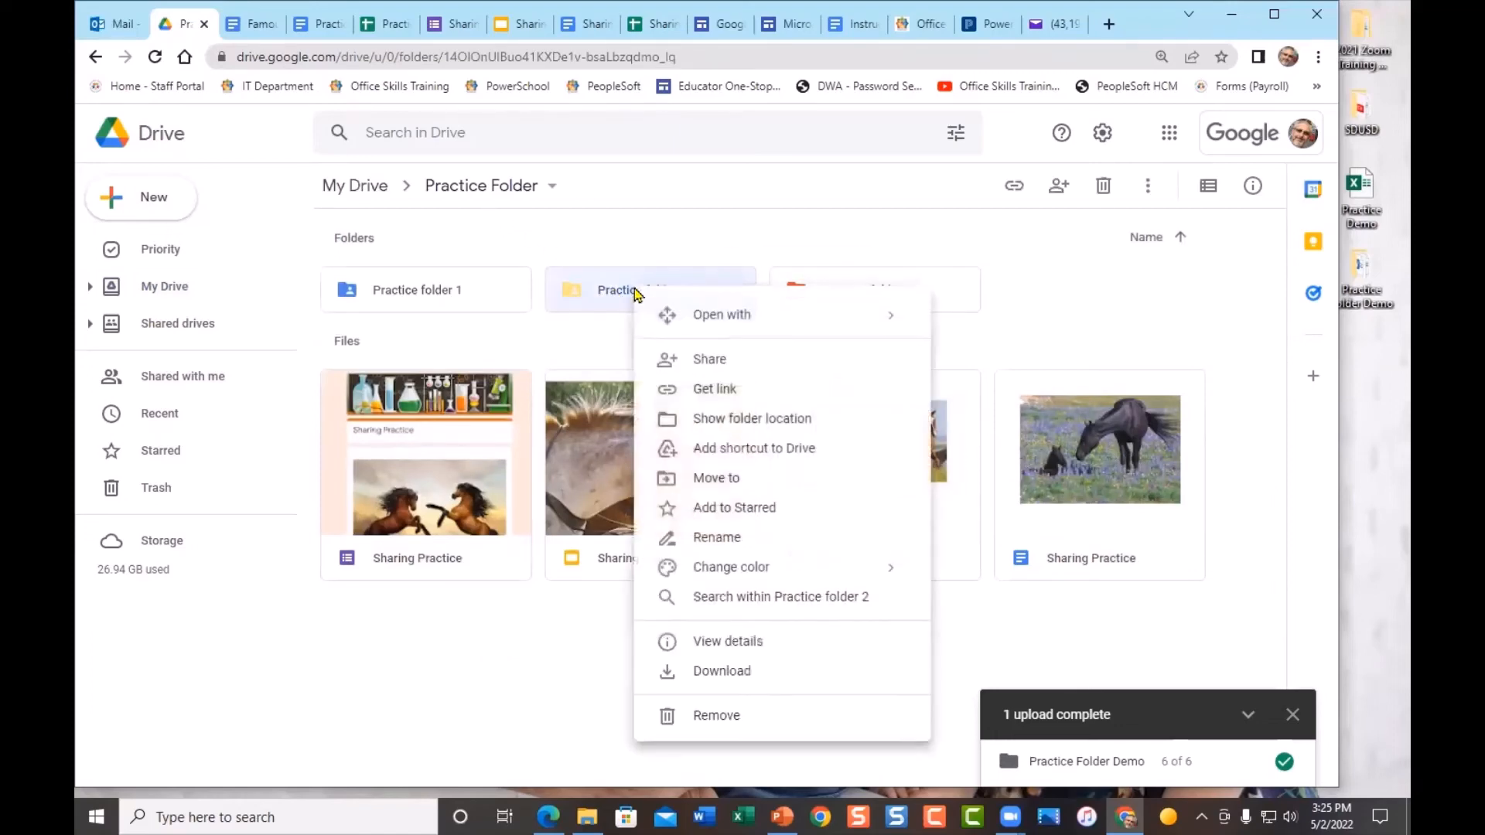
left_click(720, 368)
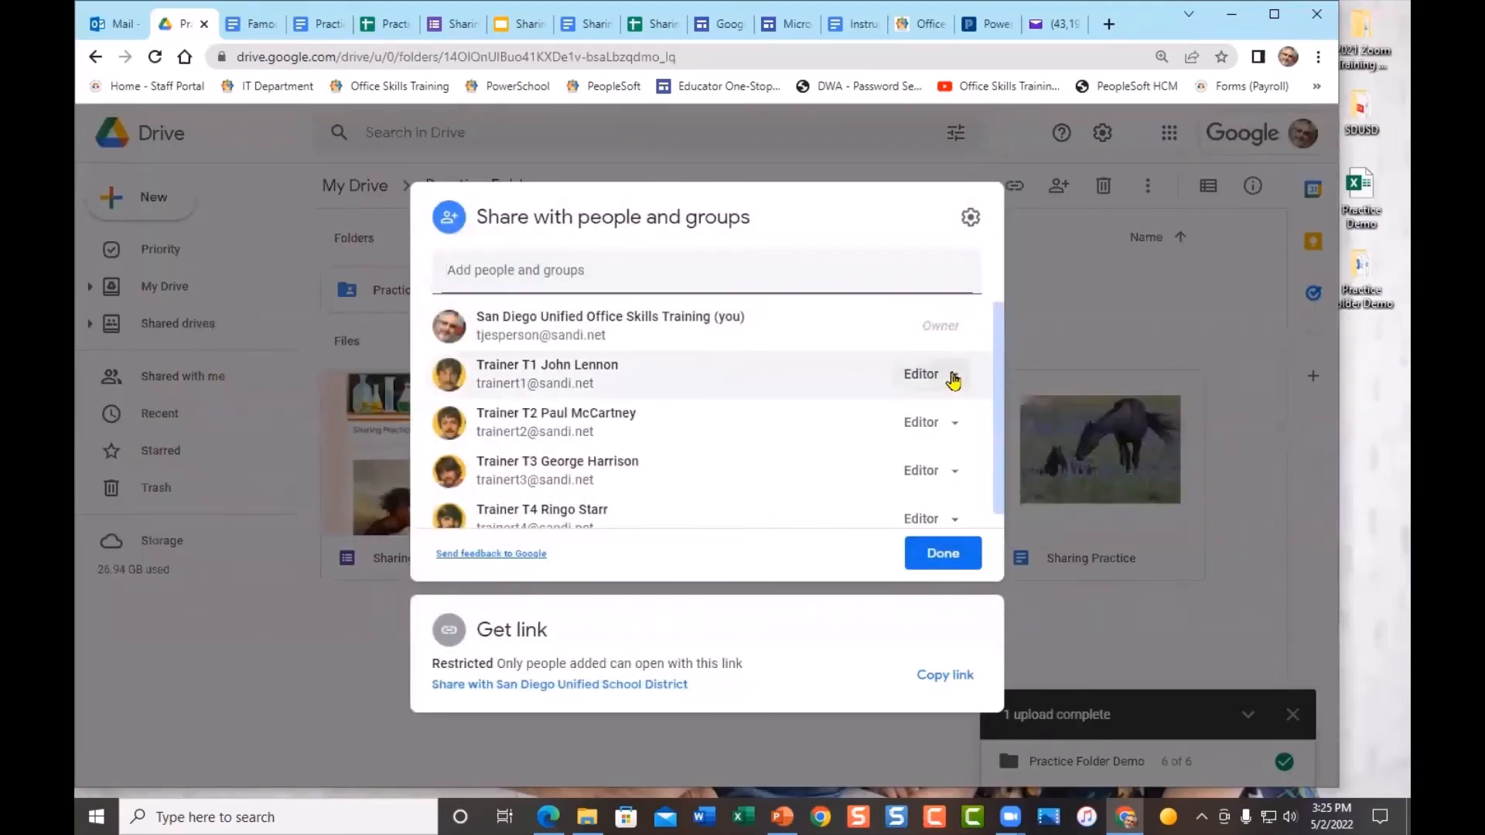
left_click(953, 376)
left_click(936, 659)
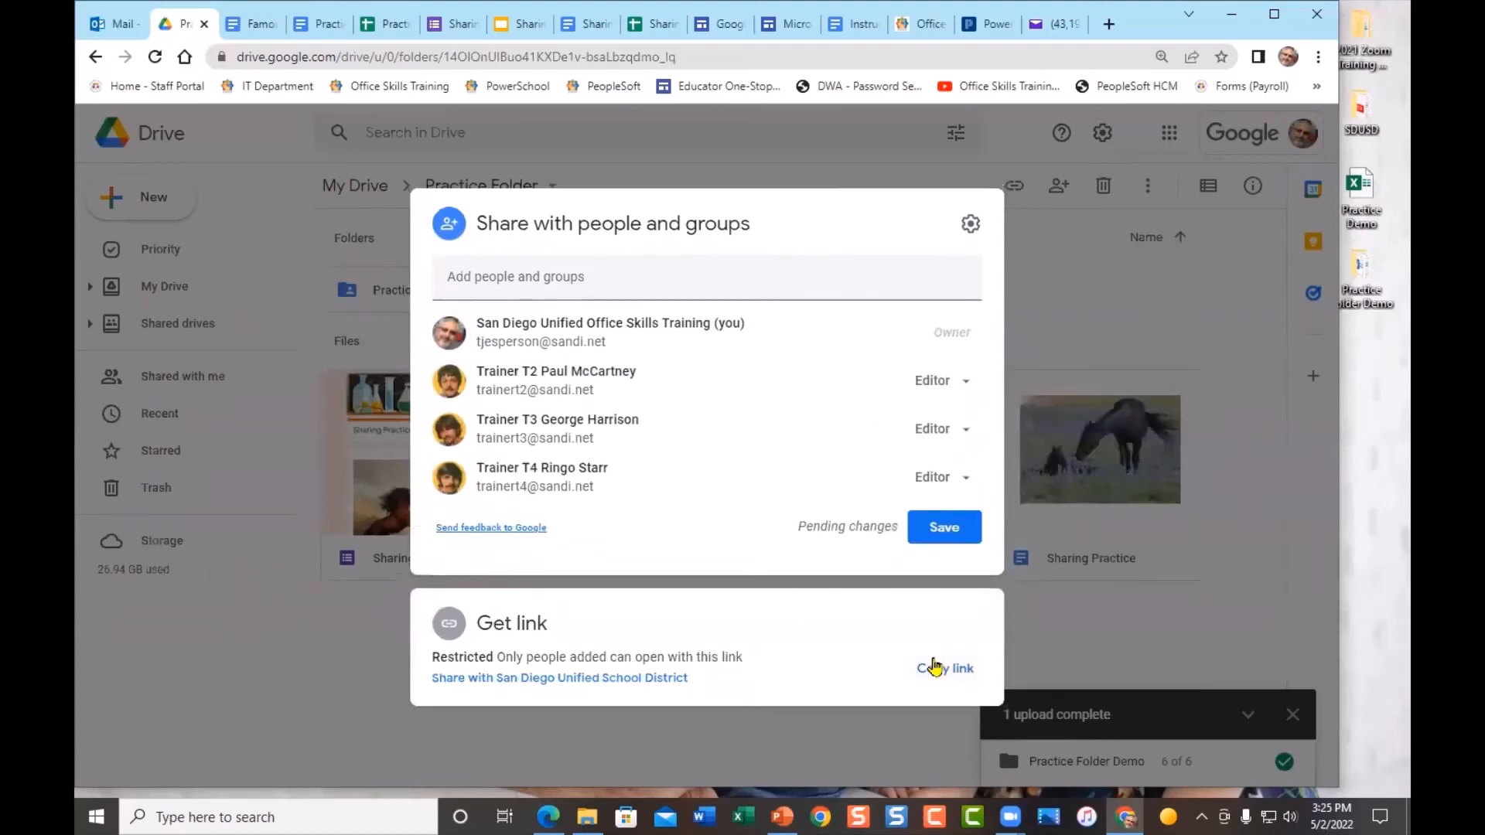
right_click(968, 393)
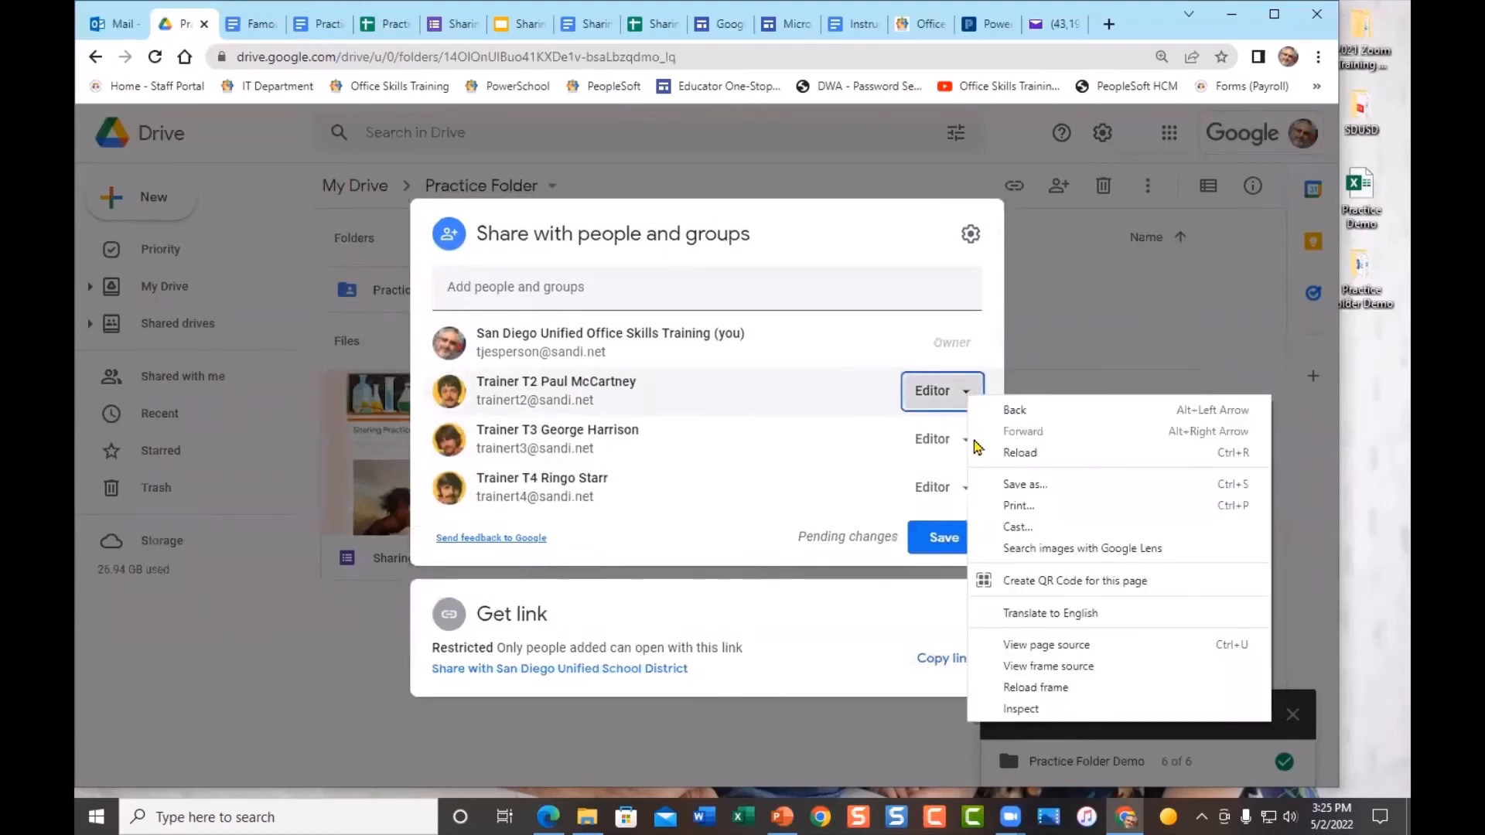
left_click(959, 392)
left_click(948, 675)
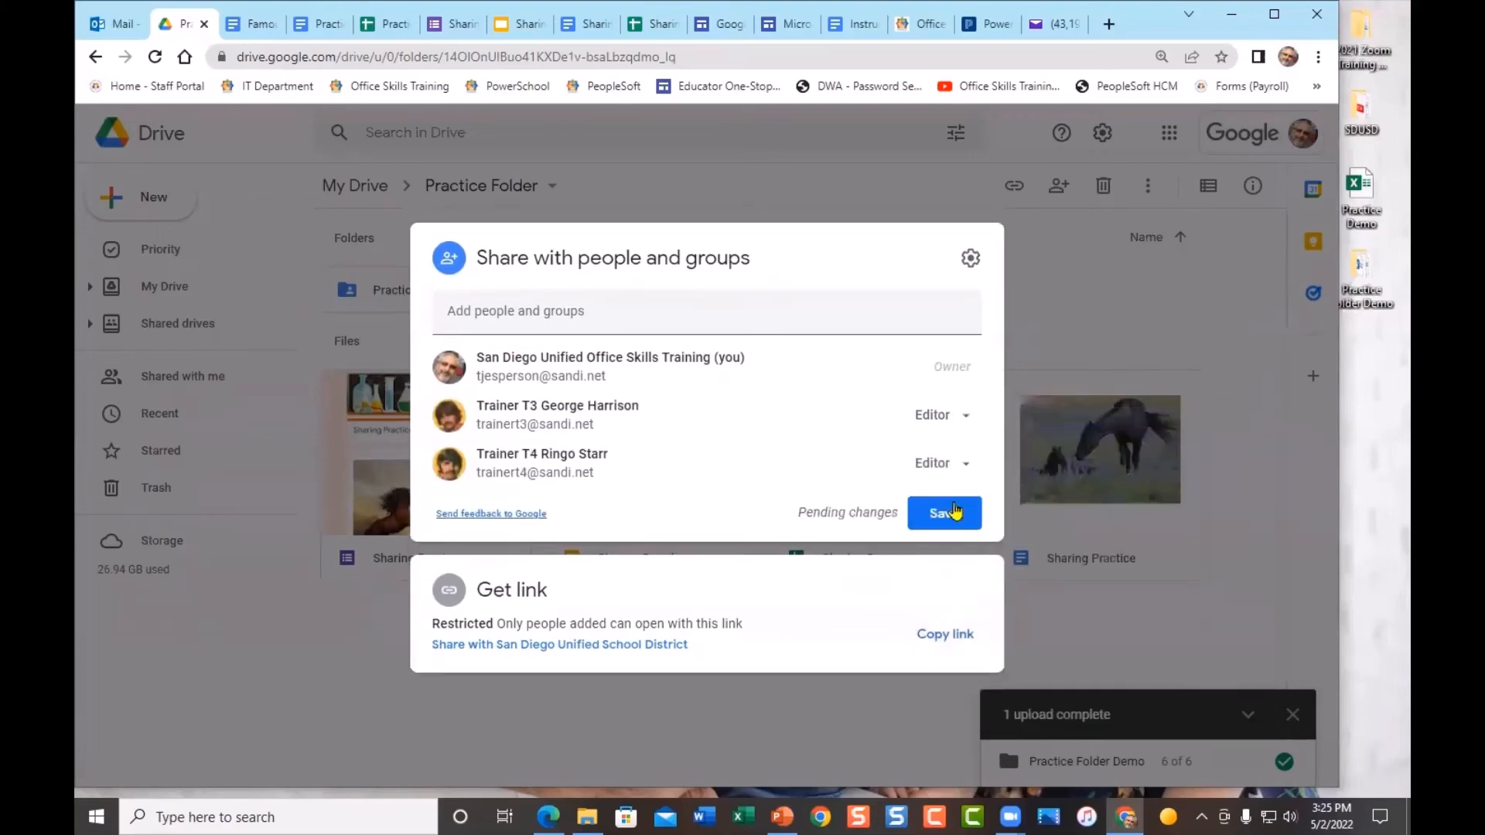
left_click(959, 421)
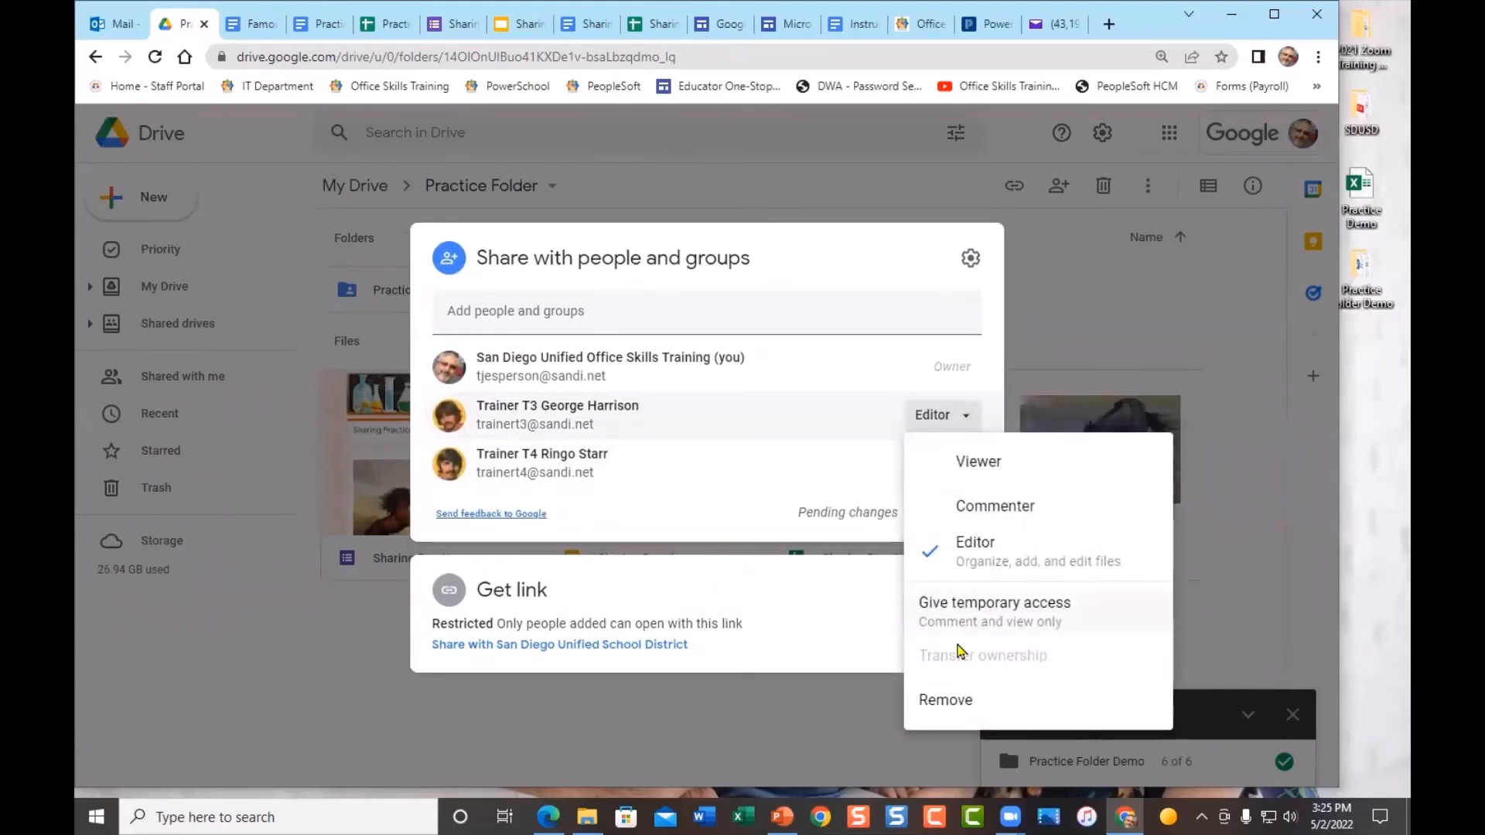
left_click(952, 686)
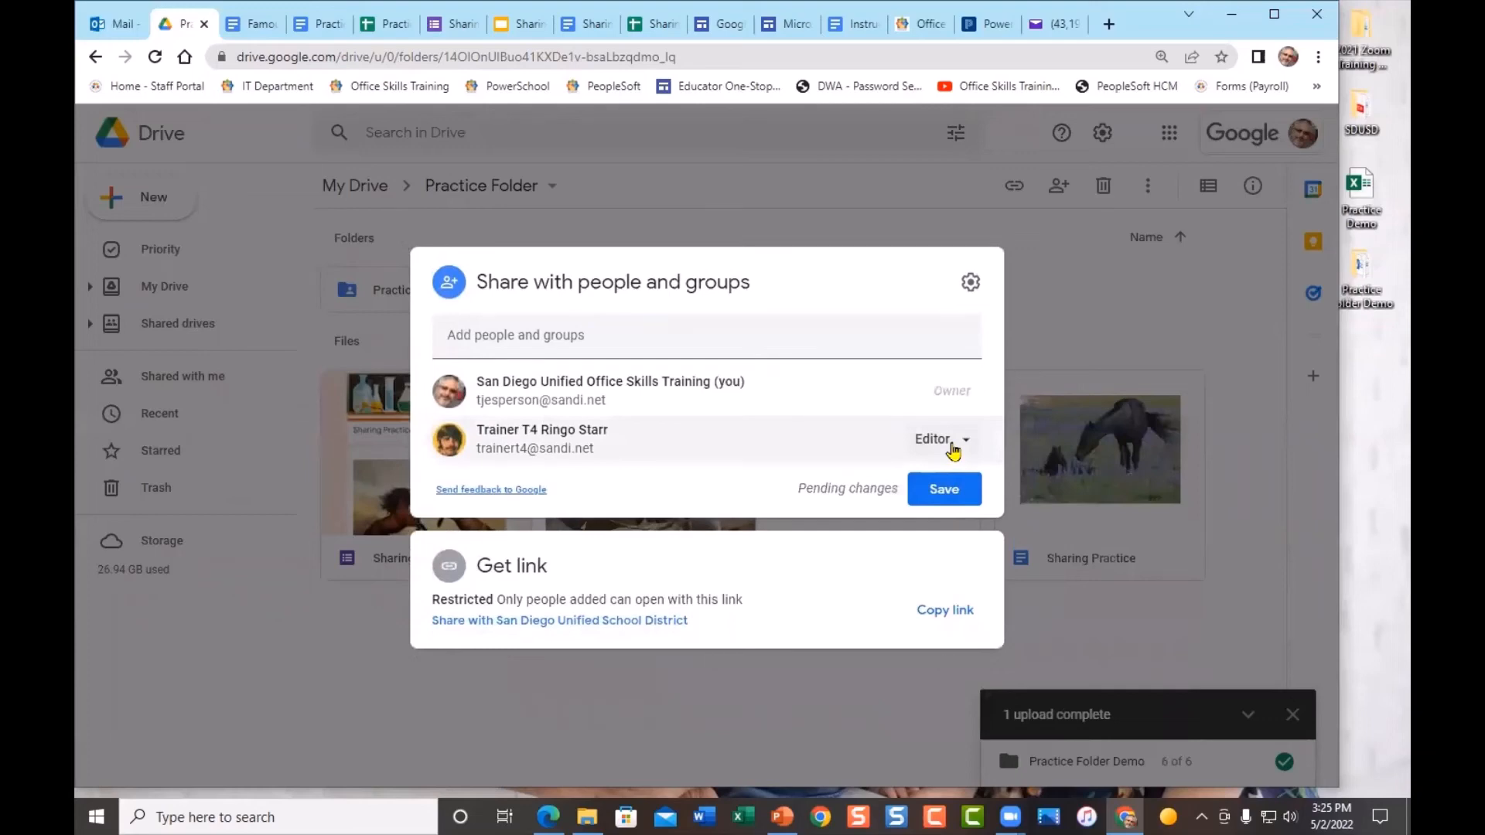
left_click(952, 447)
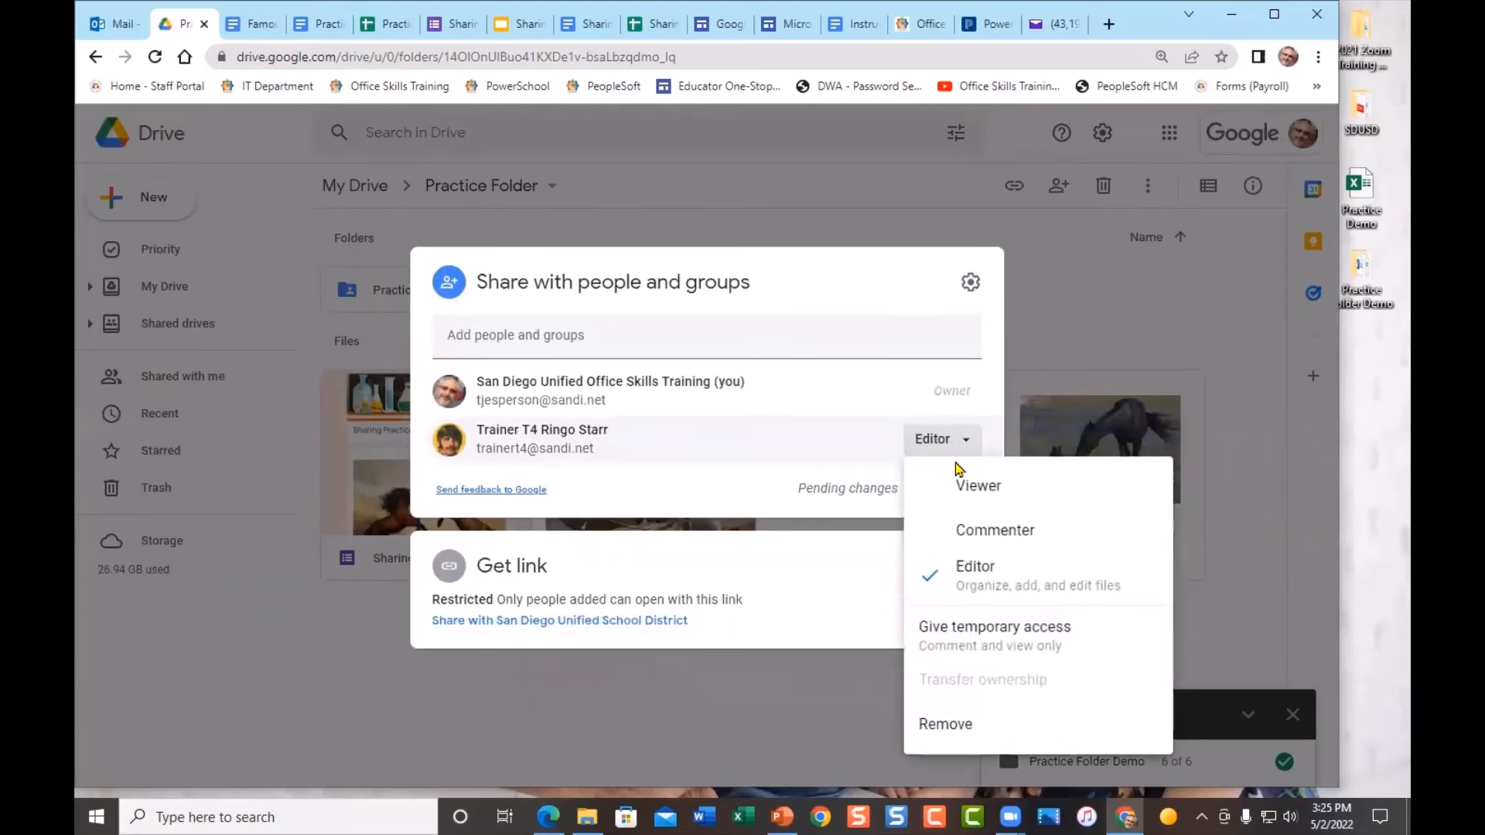
left_click(950, 726)
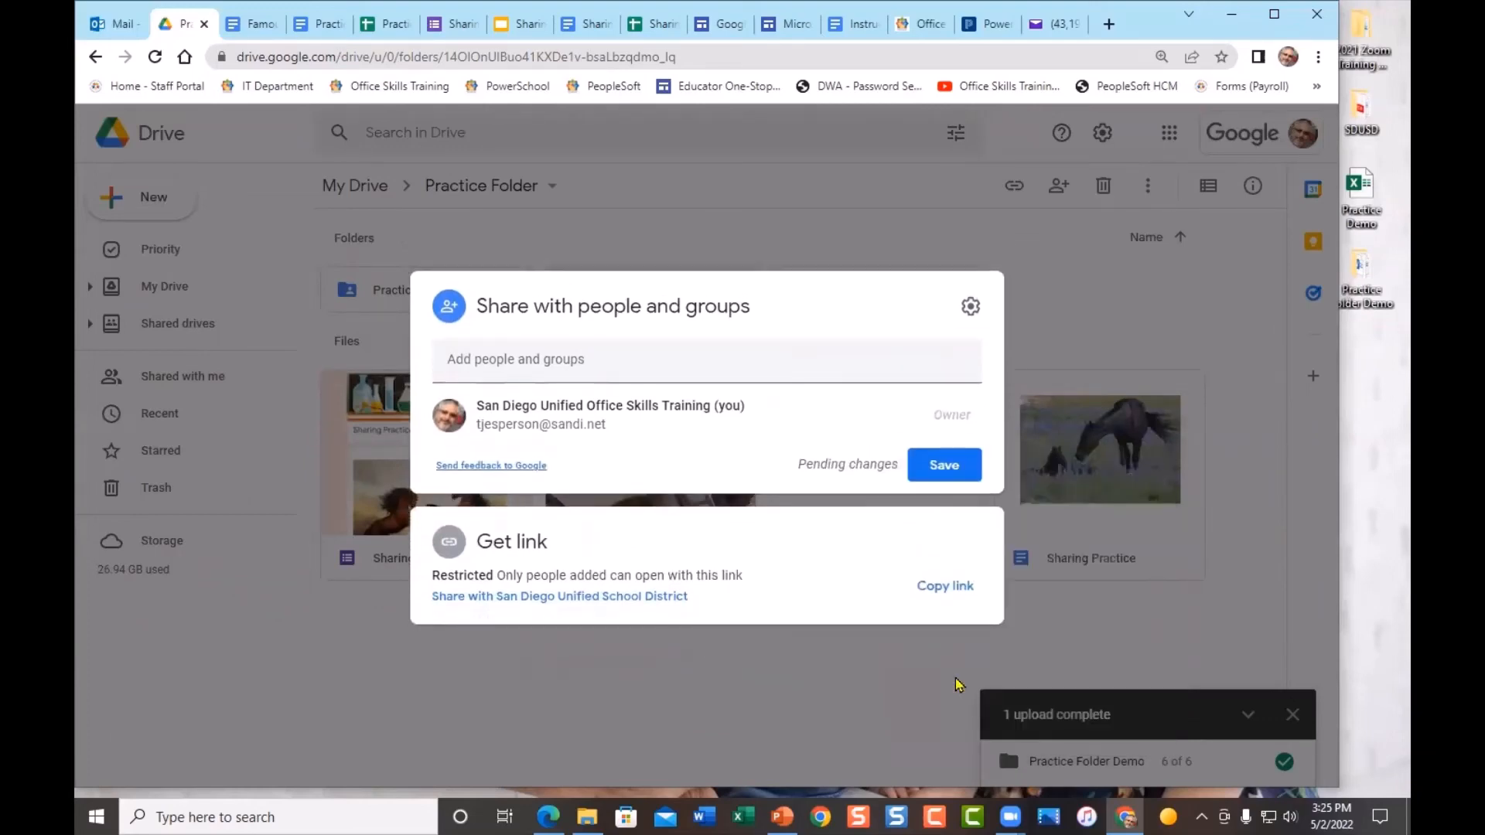
left_click(947, 466)
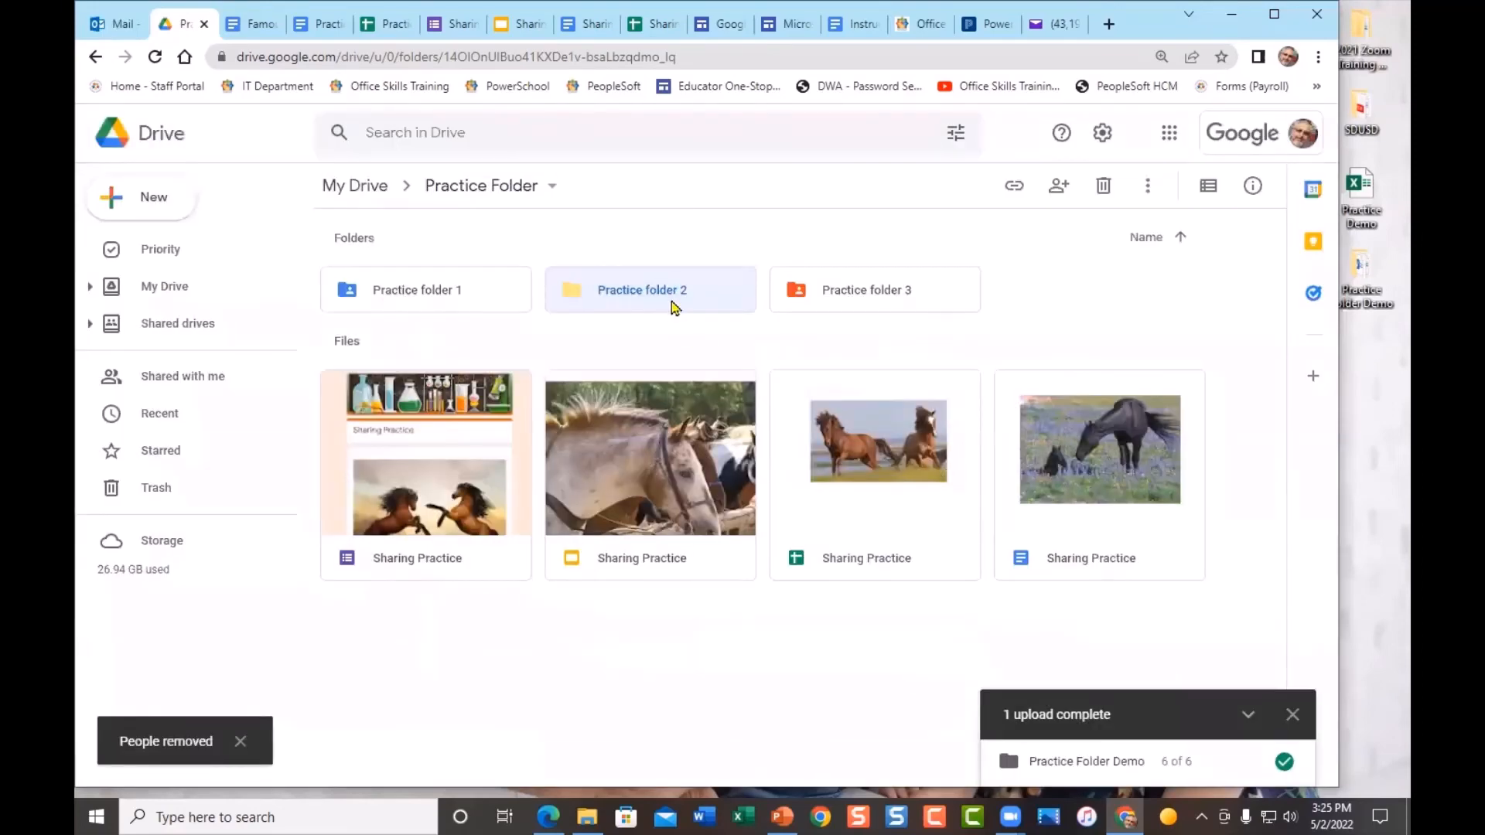
left_click(591, 320)
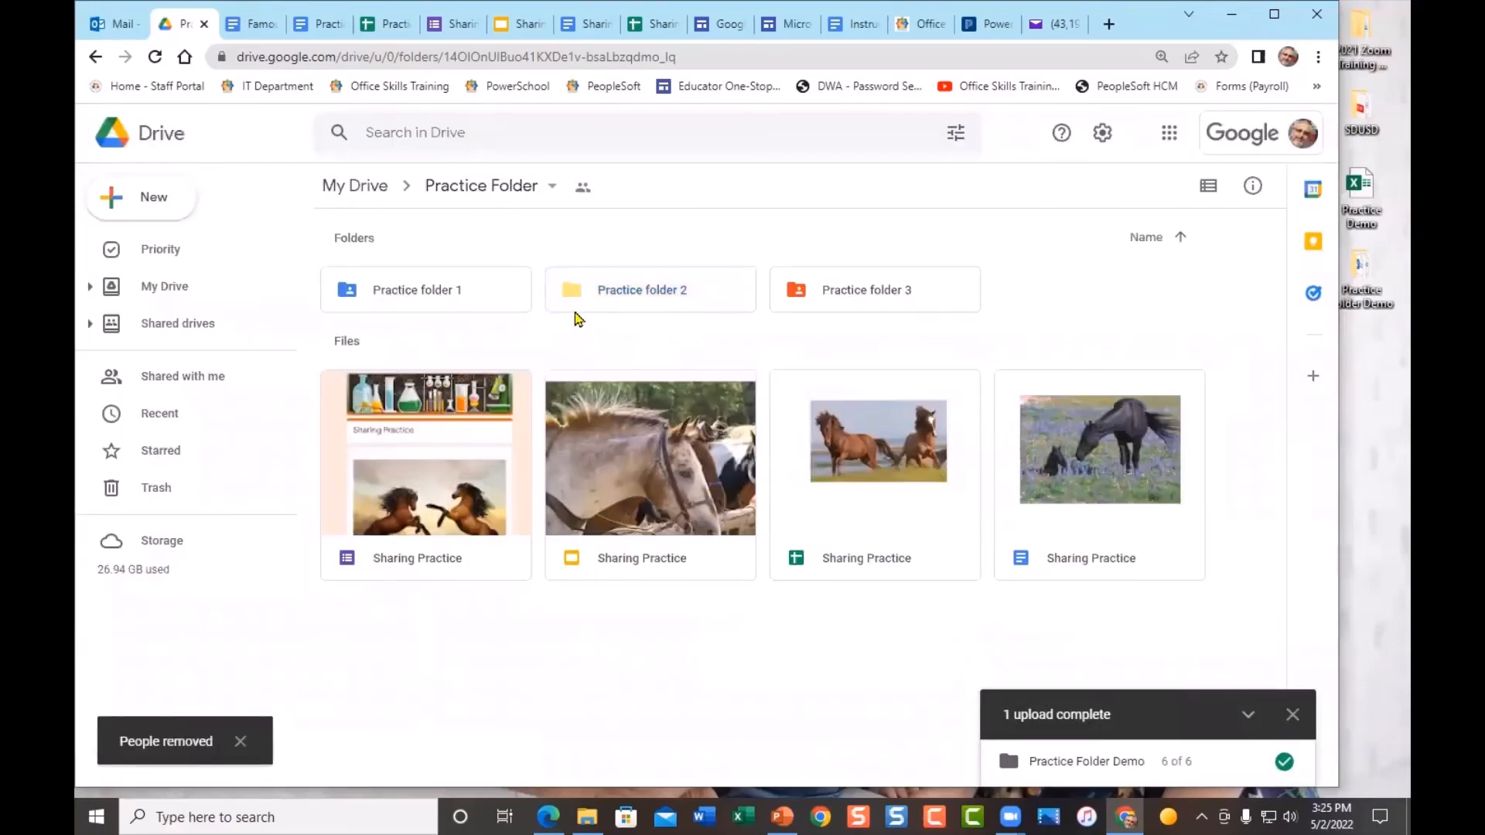
Check who has access to the Practice Google Doc file inside Practice folder 2 and return to My Drive.
double_click(671, 298)
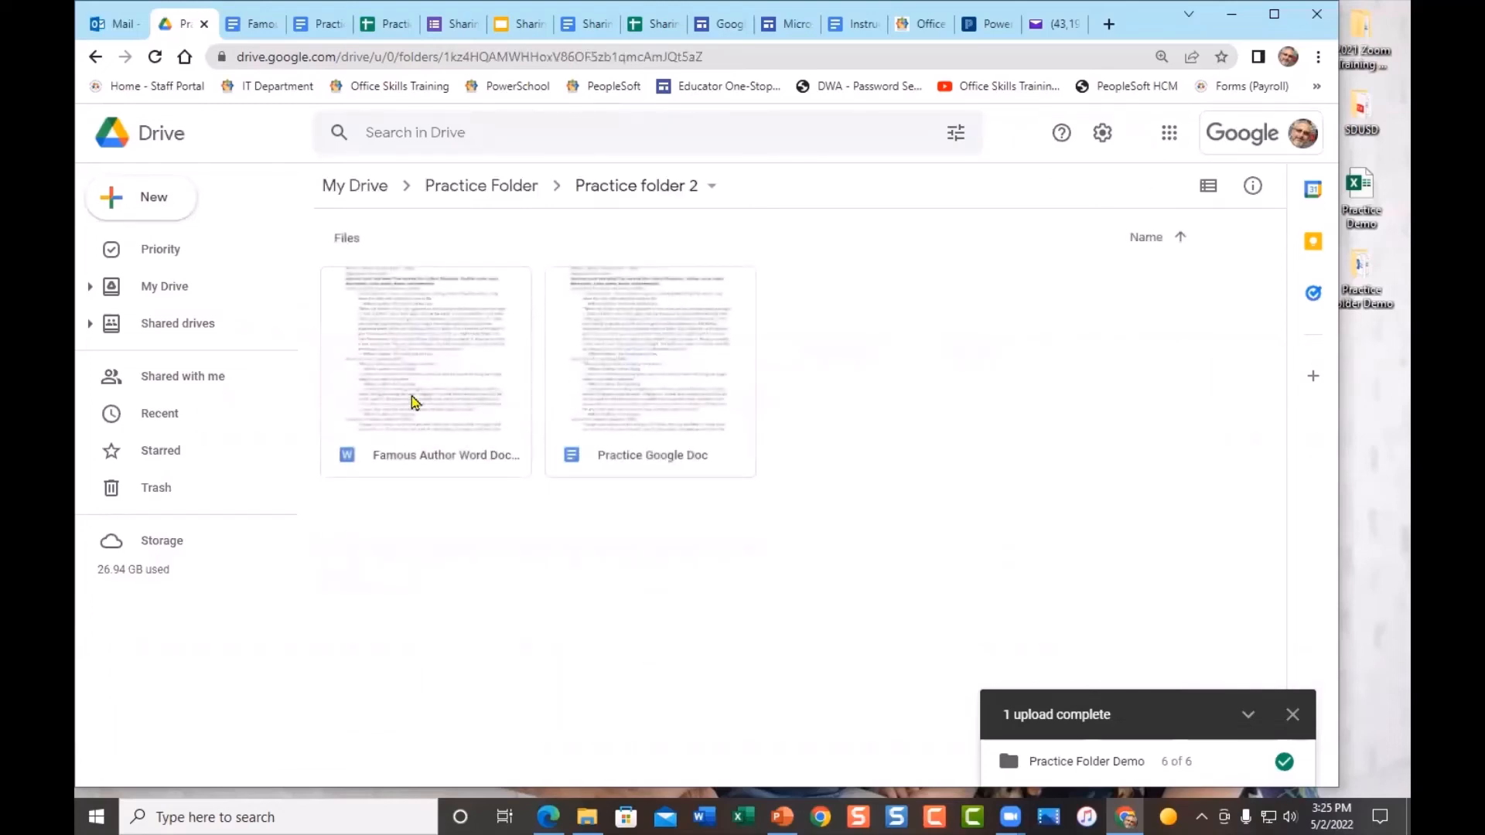
right_click(628, 380)
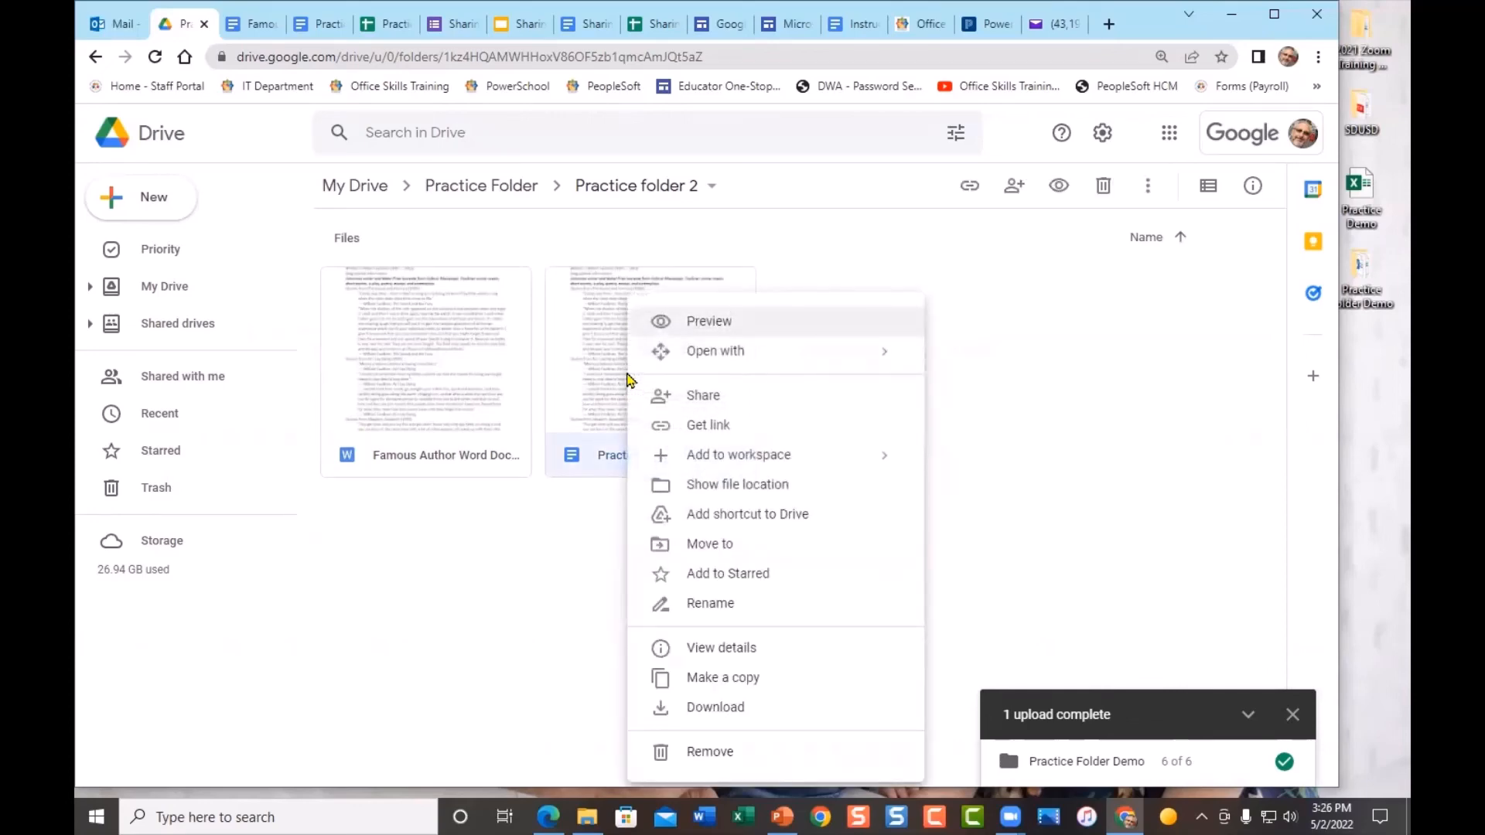
left_click(703, 395)
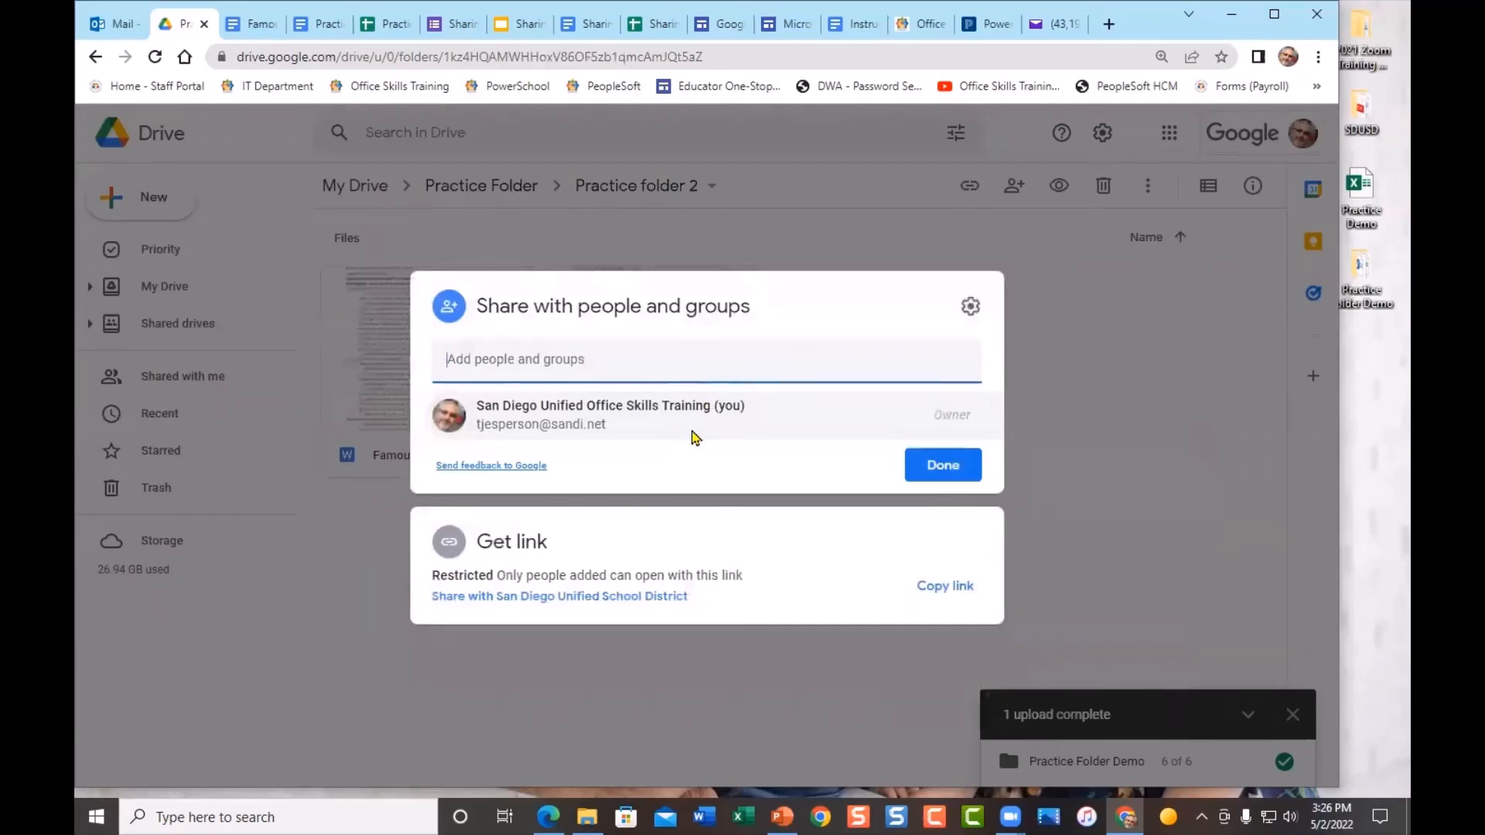
mouse_move(740, 431)
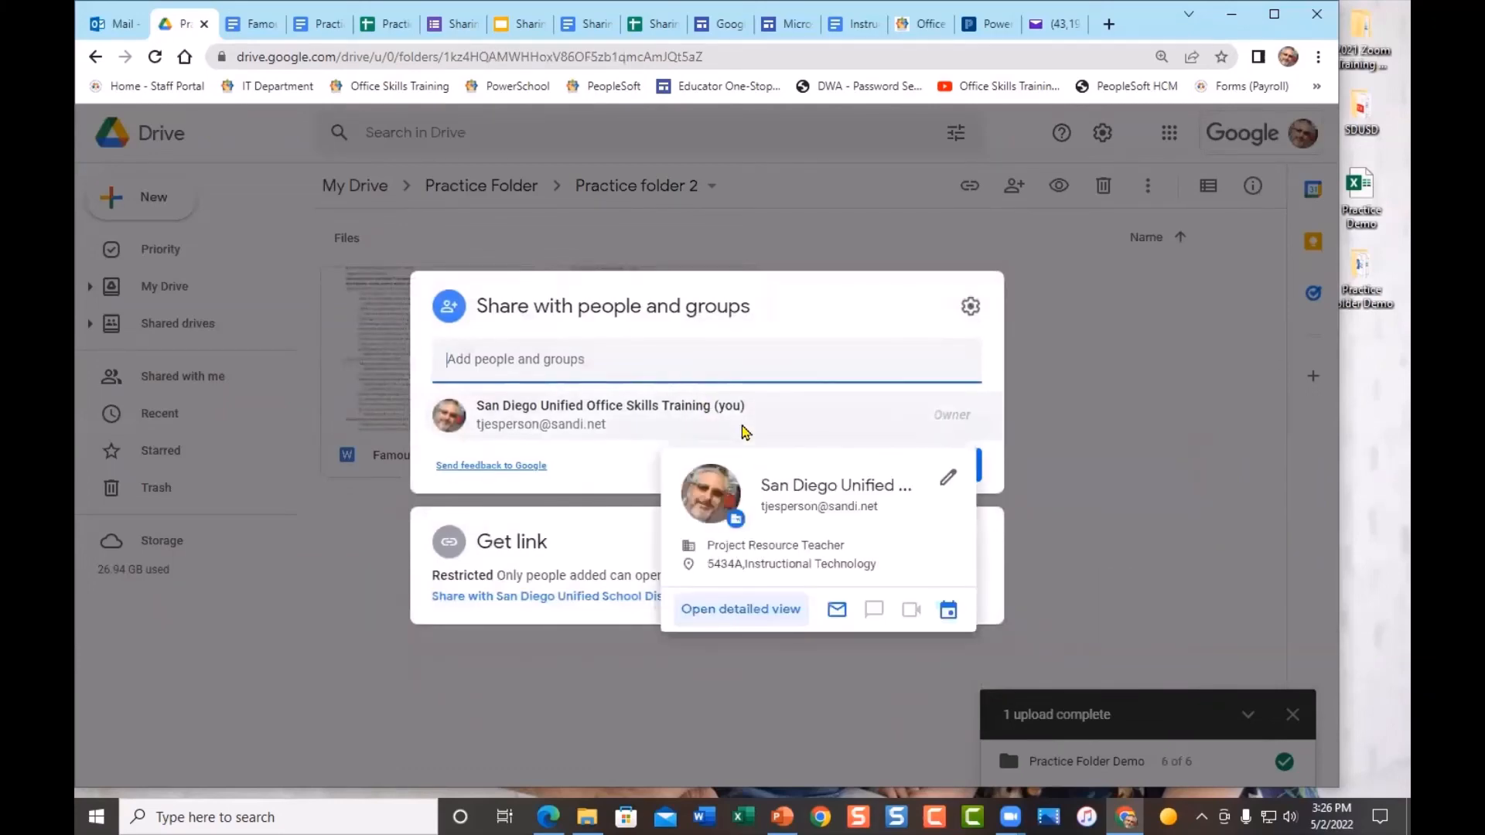
left_click(812, 226)
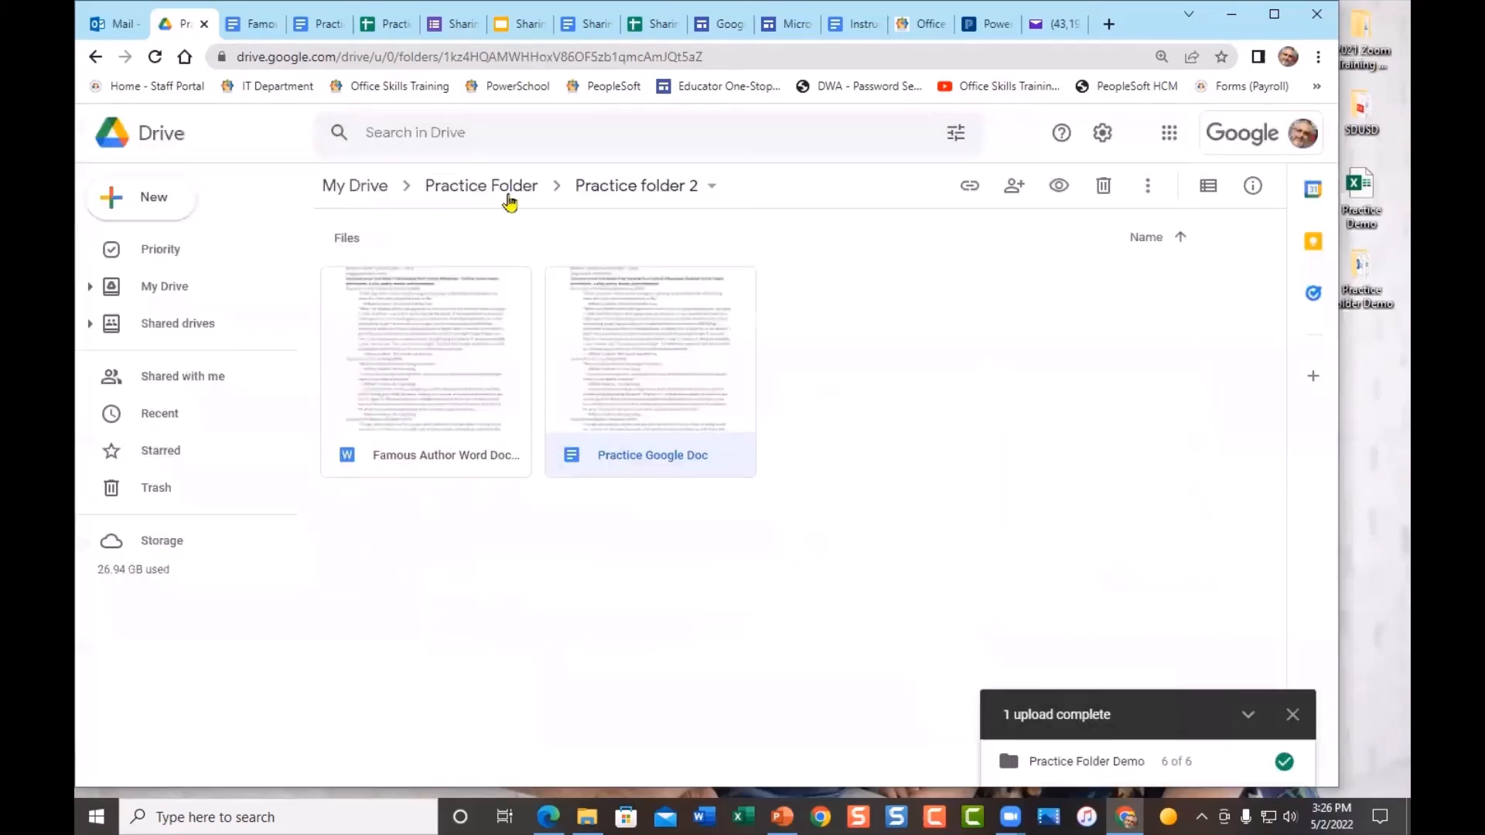
left_click(378, 188)
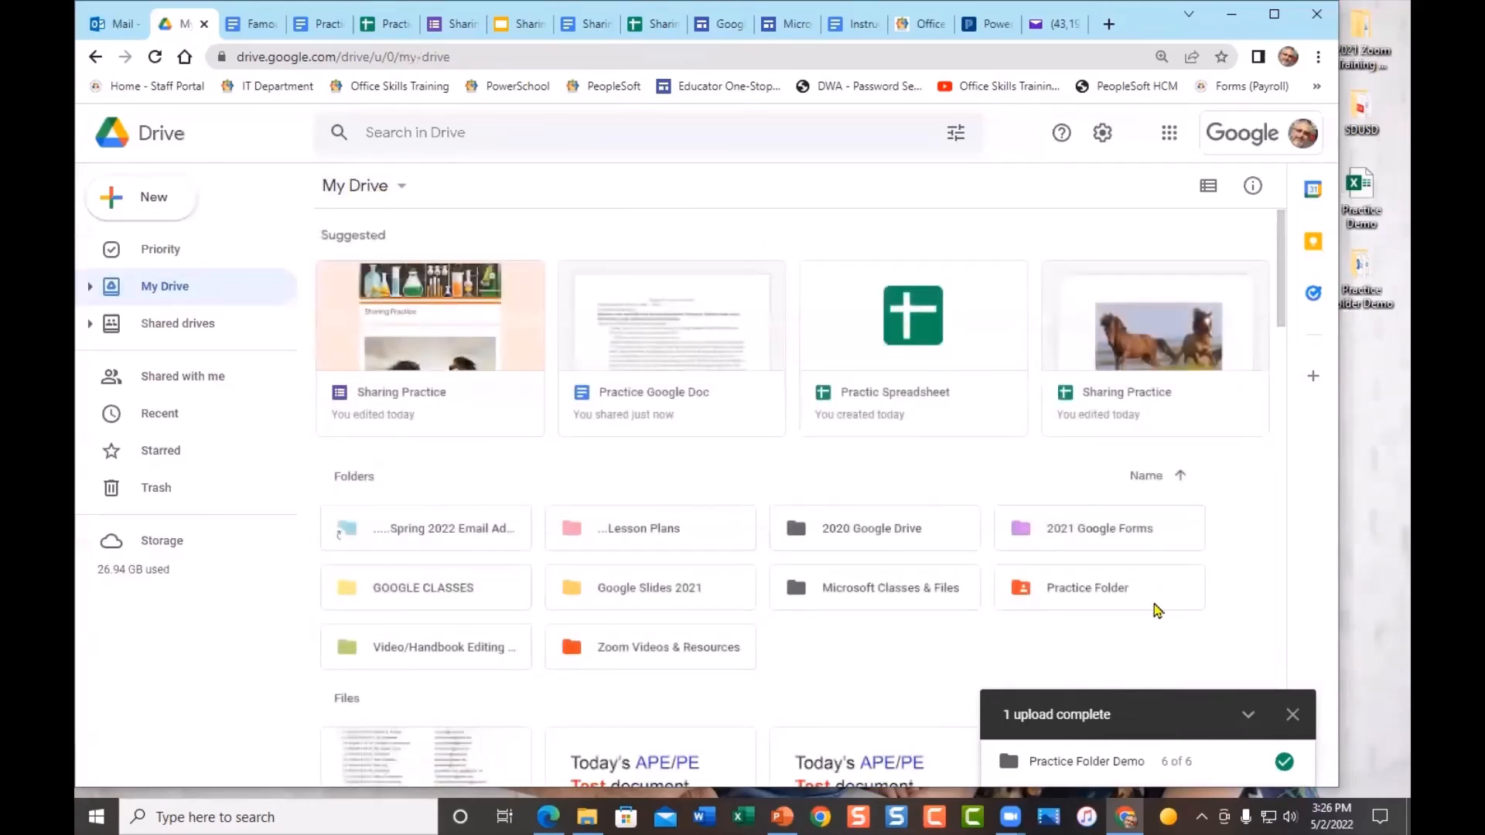